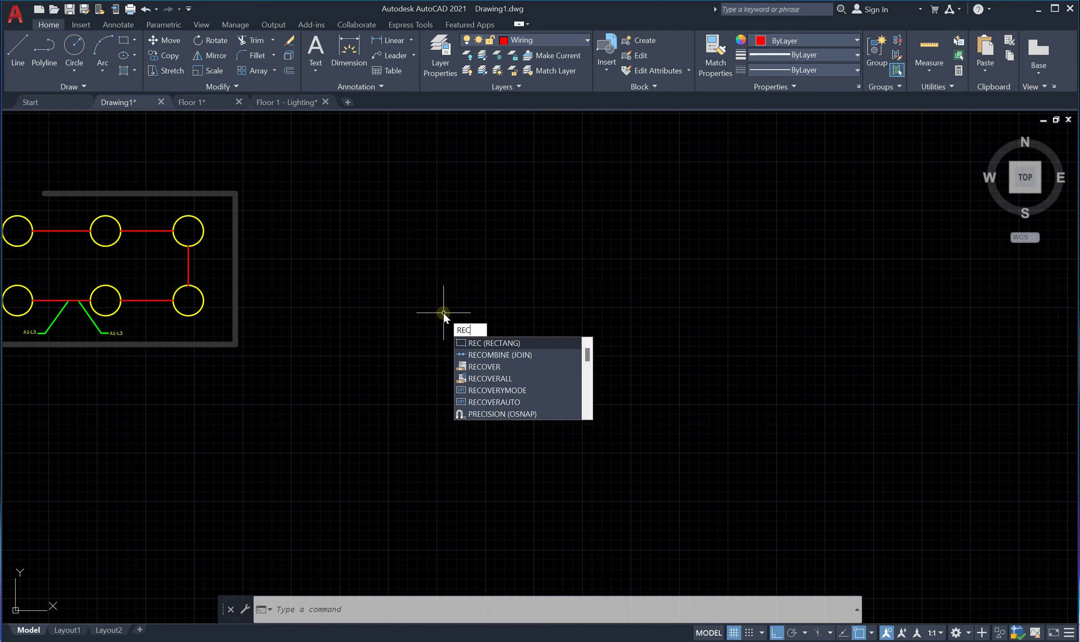
Step: Draw a rectangle by two opposite corners right of the existing room and zoom to frame it
key(Return)
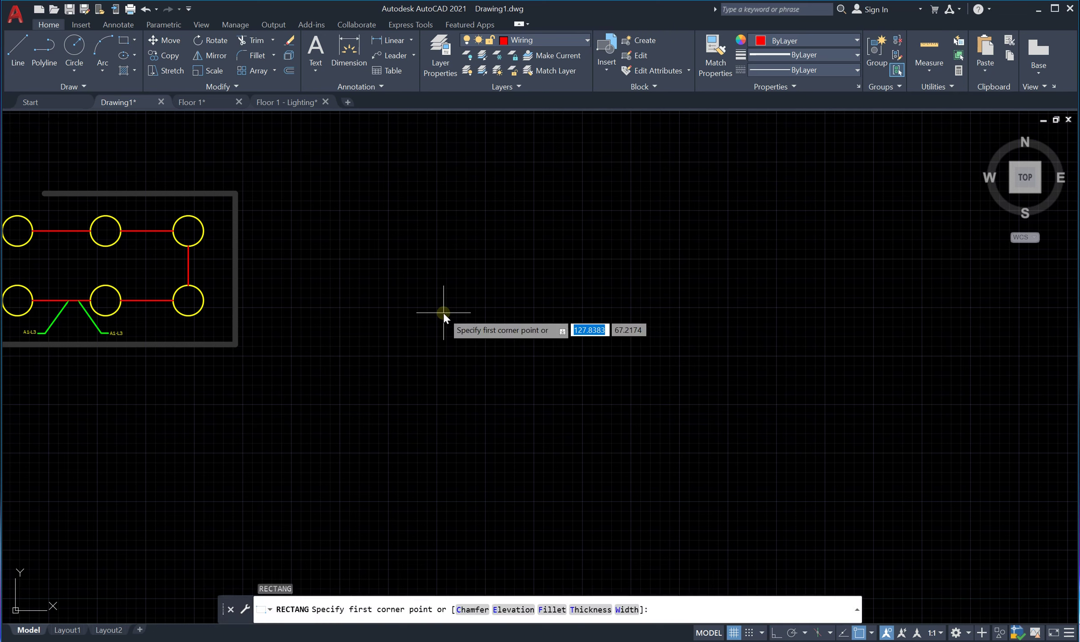
click(436, 259)
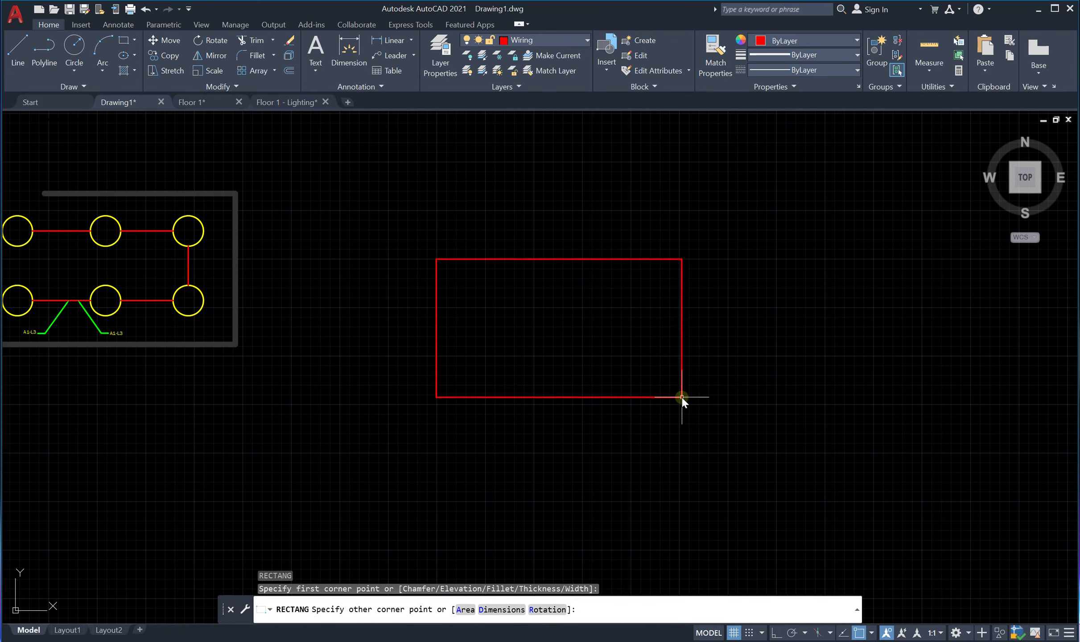
click(681, 397)
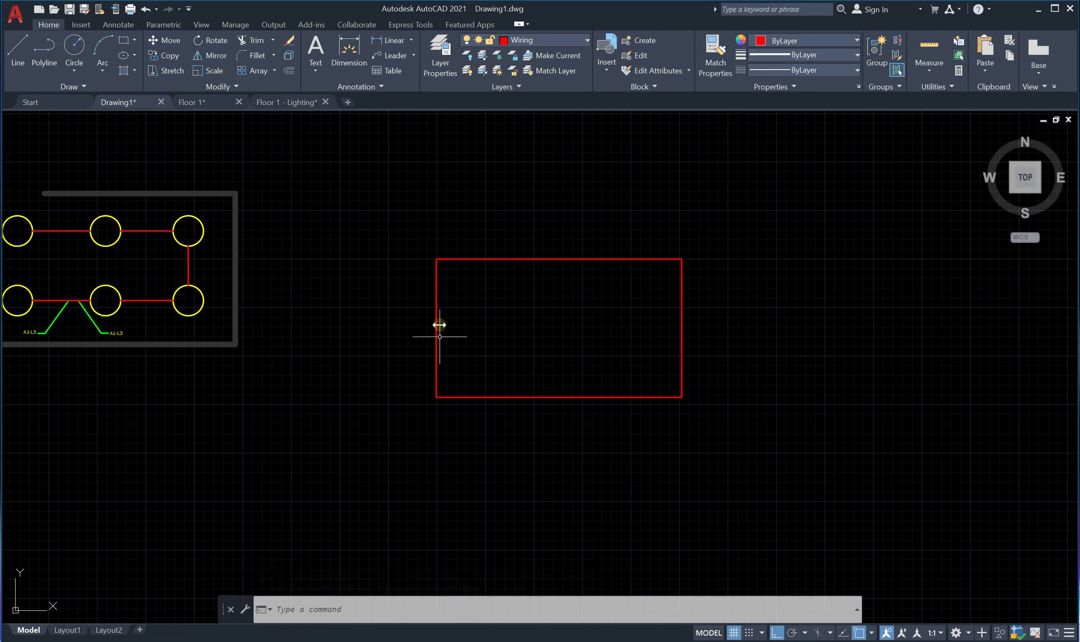
scroll(372, 383, down, 4)
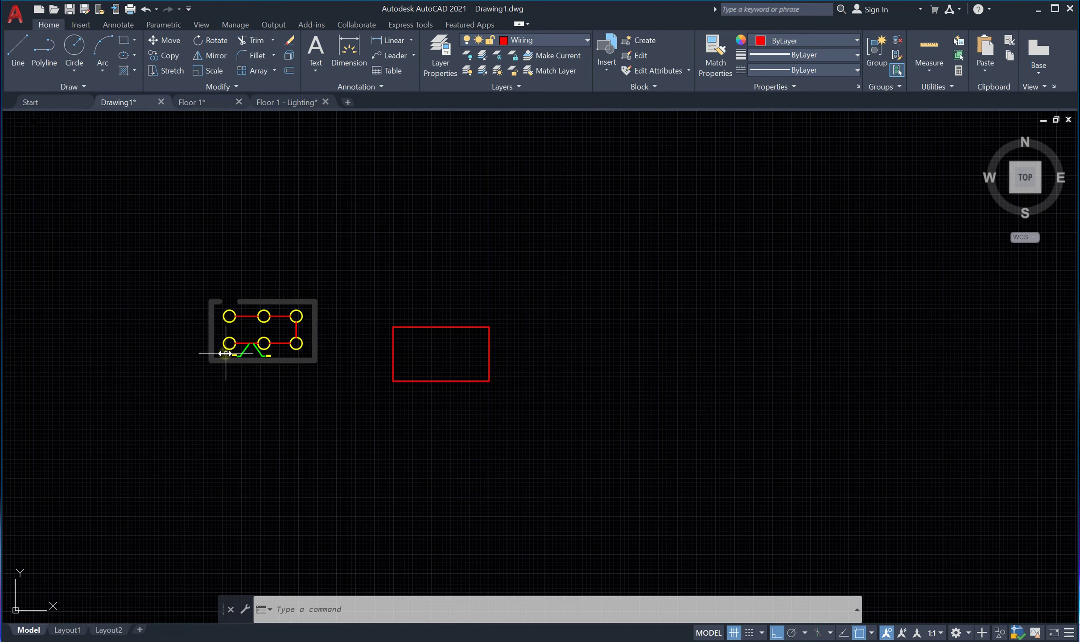
scroll(229, 350, up, 4)
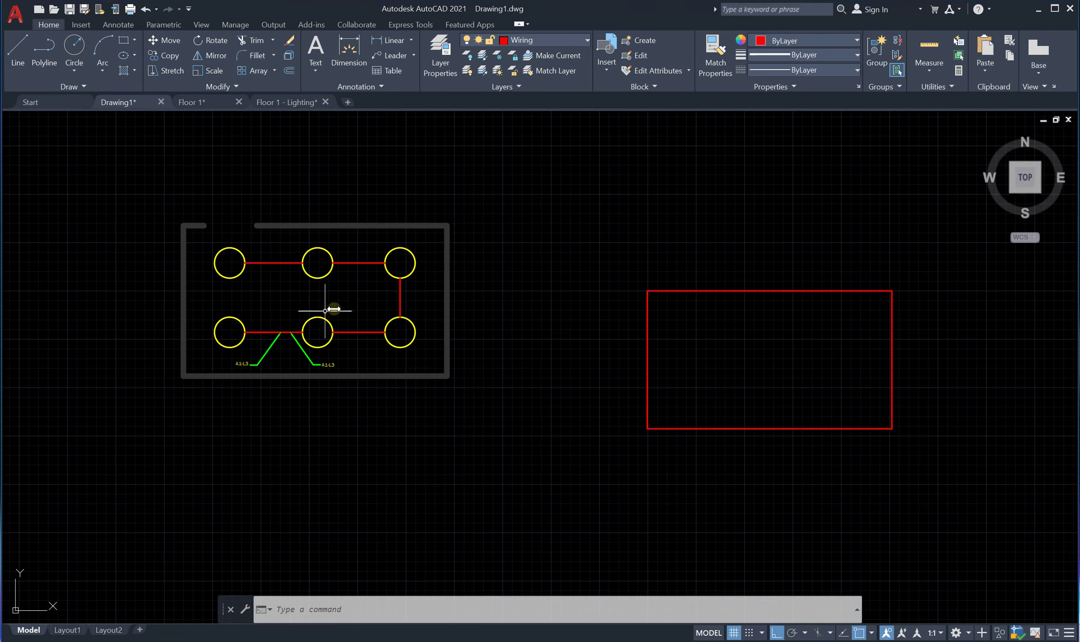
scroll(1007, 367, up, 2)
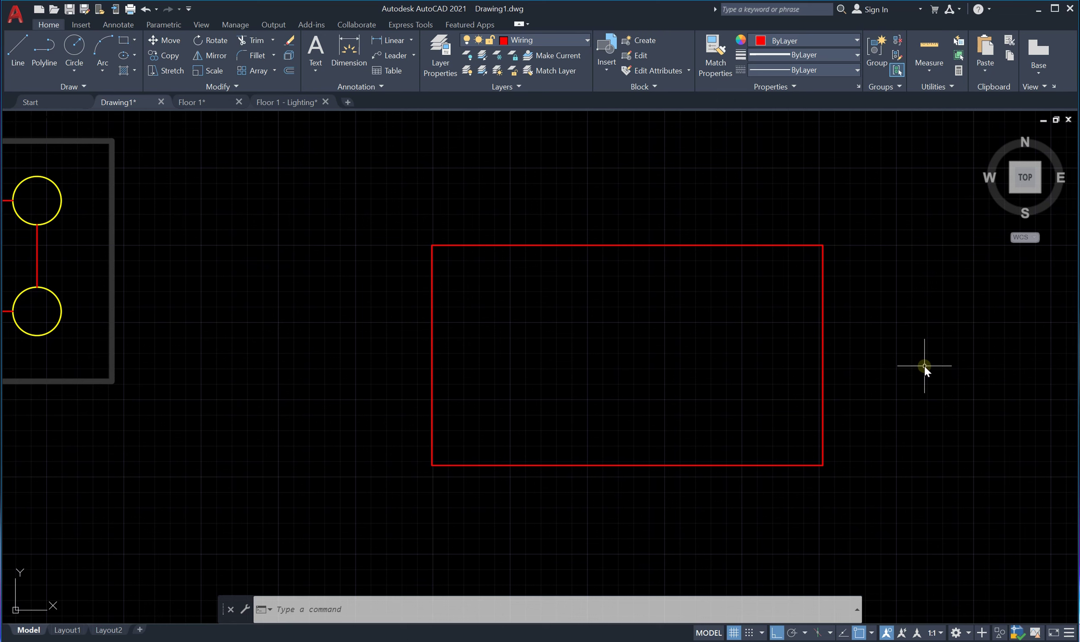
Step: Draw the first circular light inside the right side of the new rectangle
key(Return)
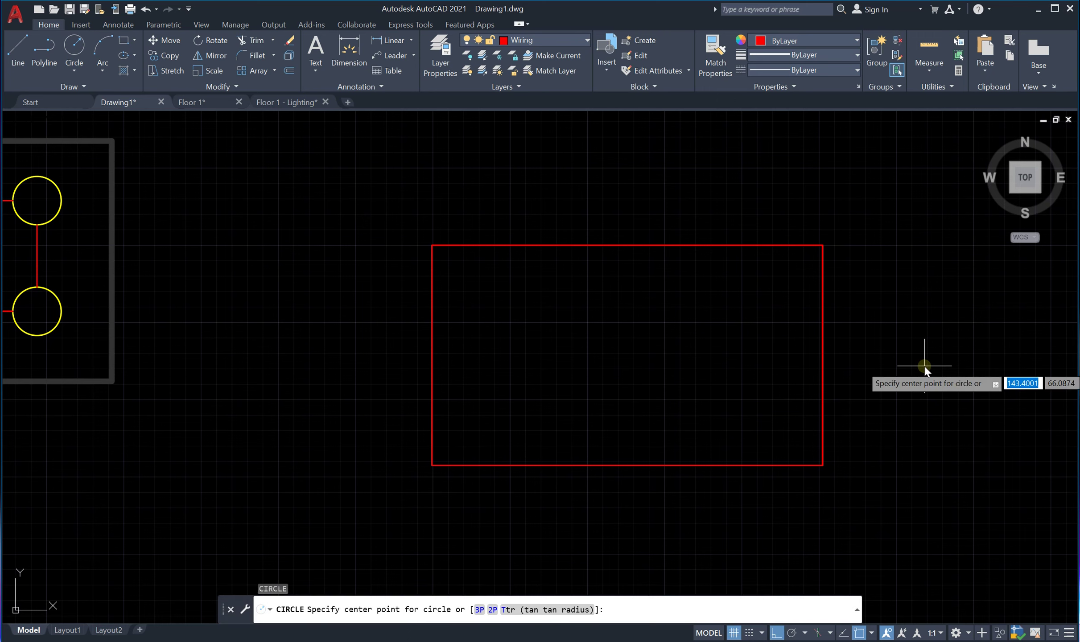
click(773, 298)
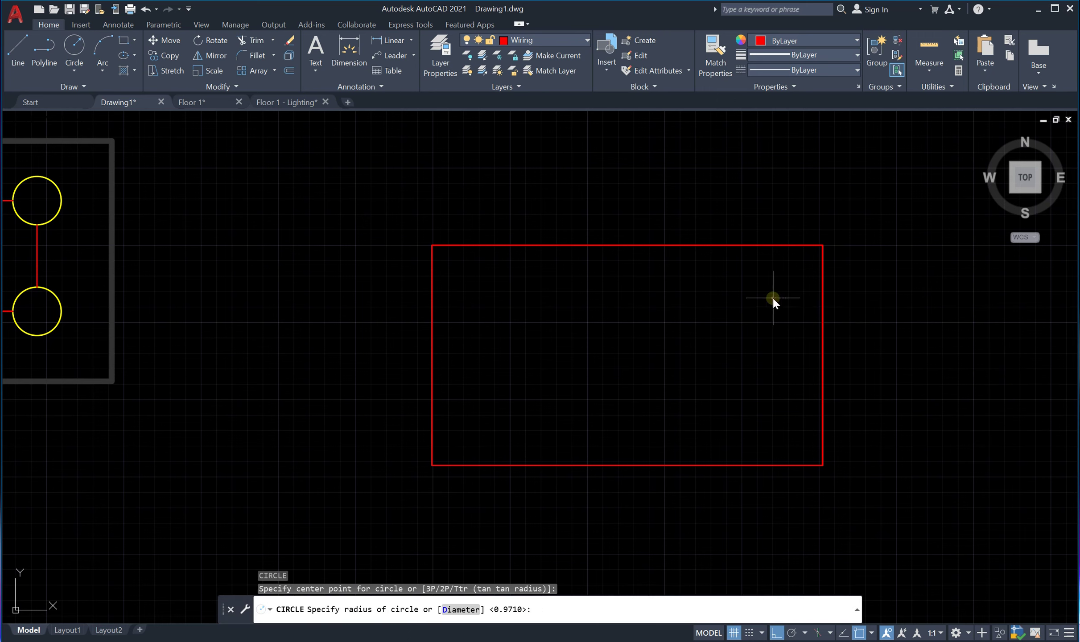
click(788, 322)
key(Return)
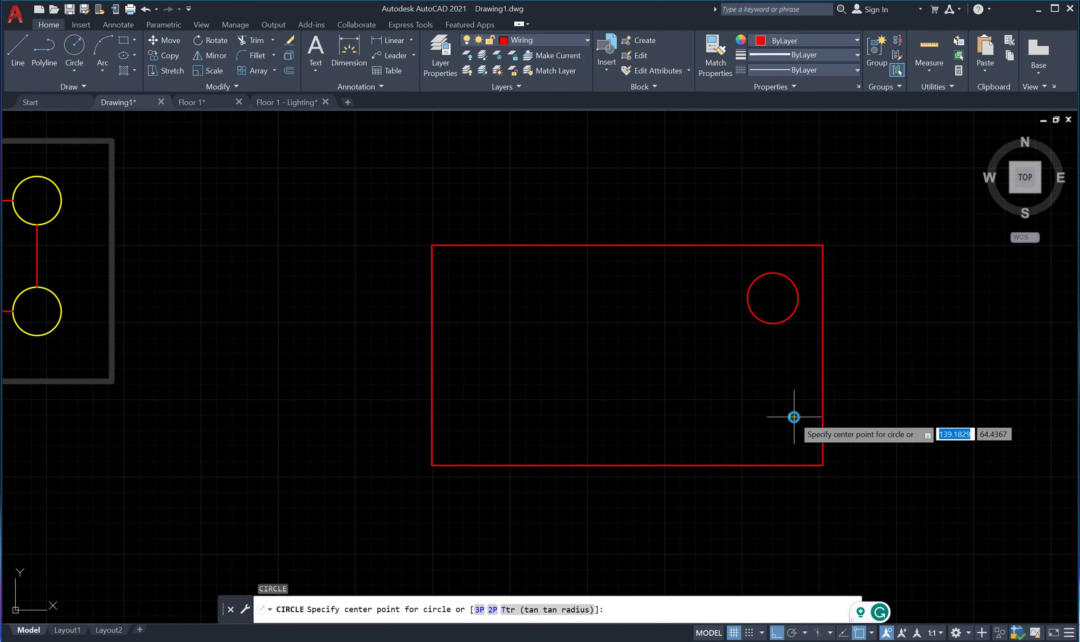
key(Escape)
Step: Add a second circle directly below the first, accepting the default radius
key(Return)
click(777, 394)
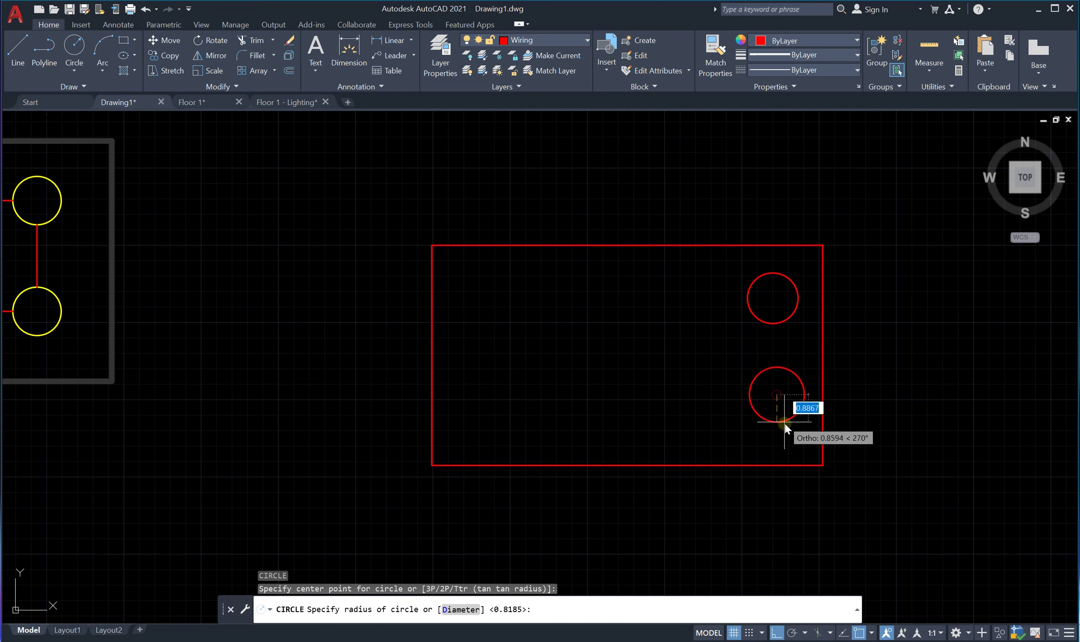
right_click(761, 457)
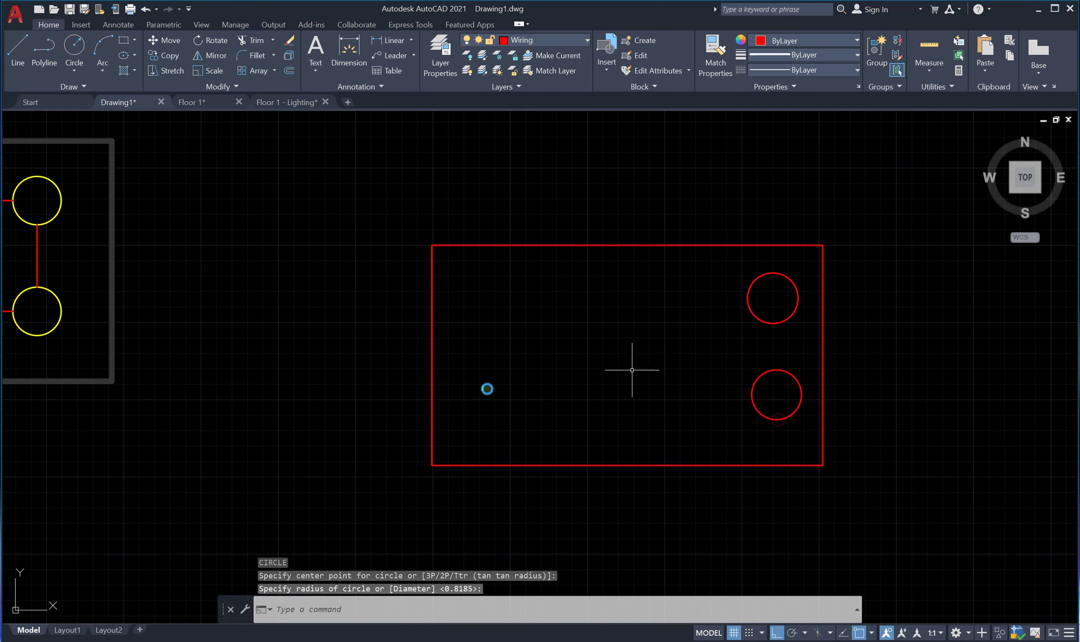
key(Escape)
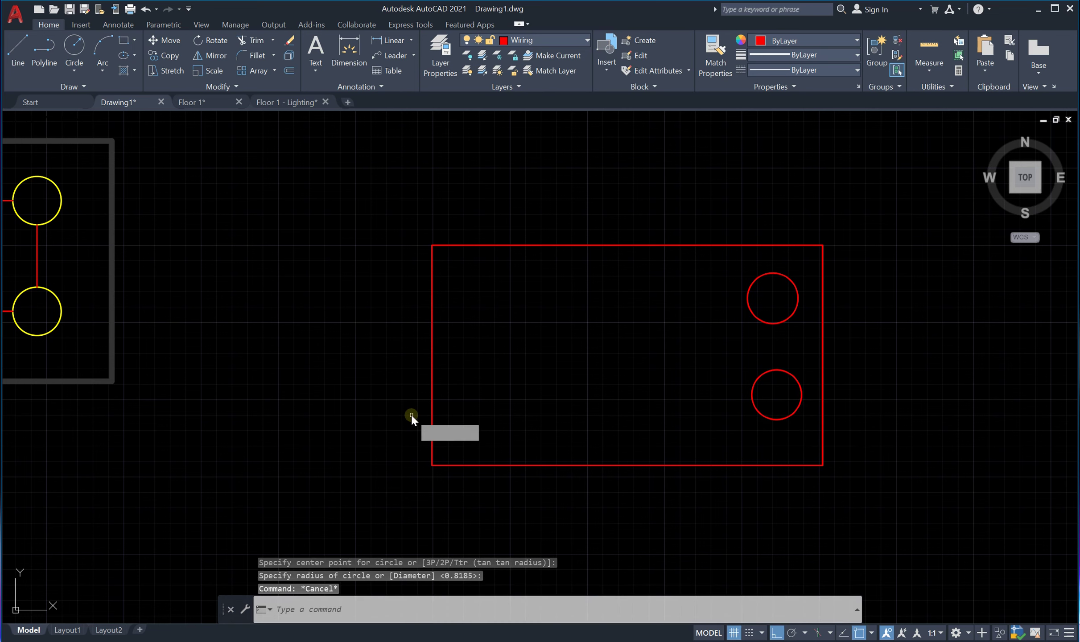
text(m)
key(Return)
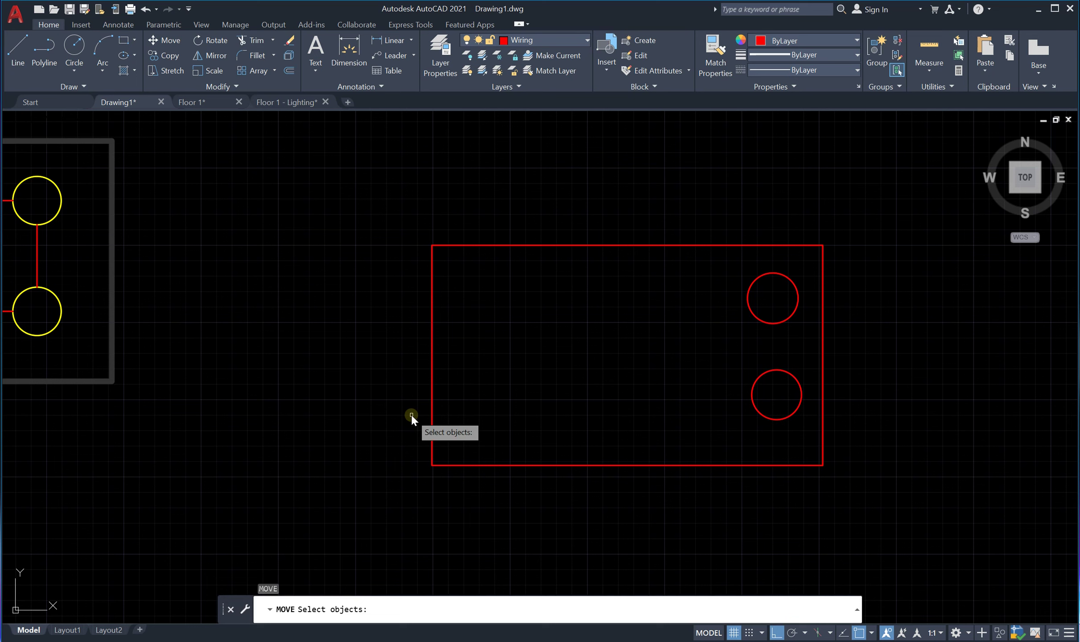
Step: Move the lower circle to the left, then delete it
click(803, 396)
click(729, 433)
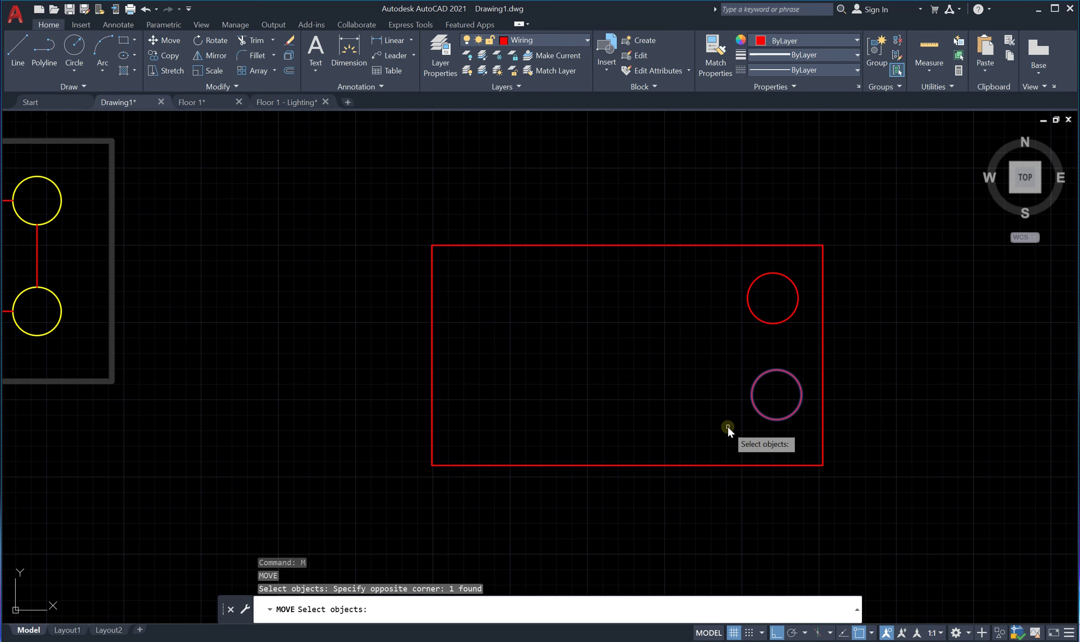
key(Return)
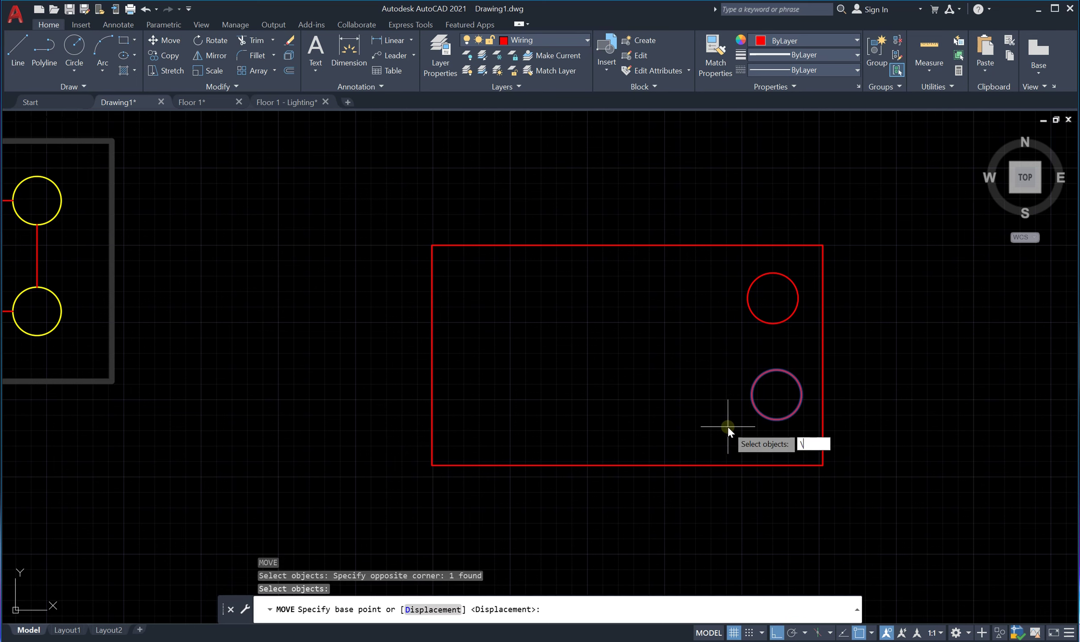
click(776, 395)
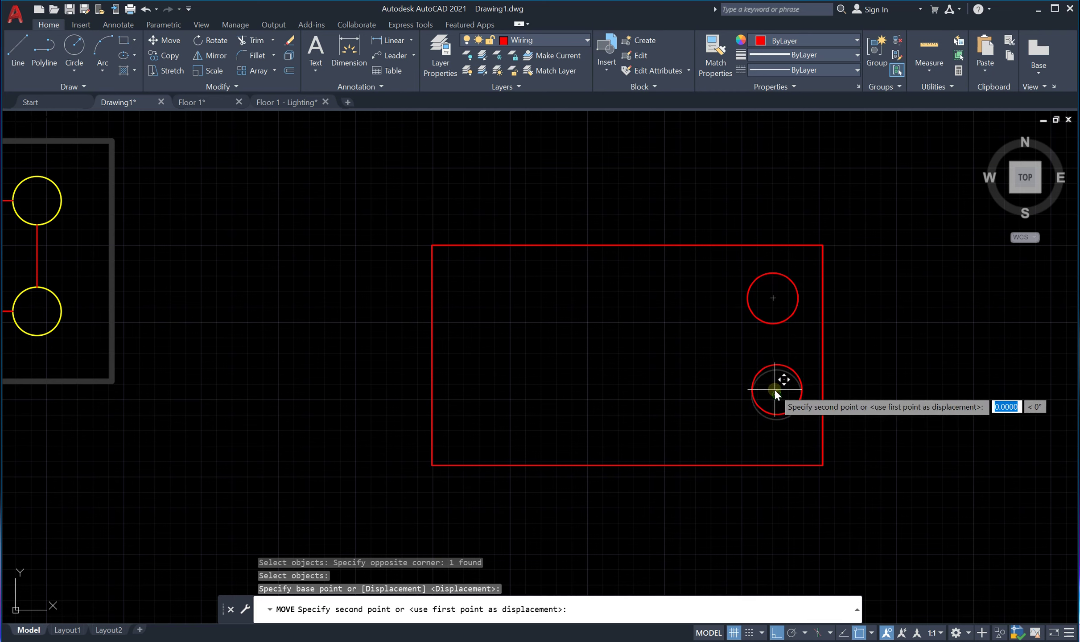
click(705, 396)
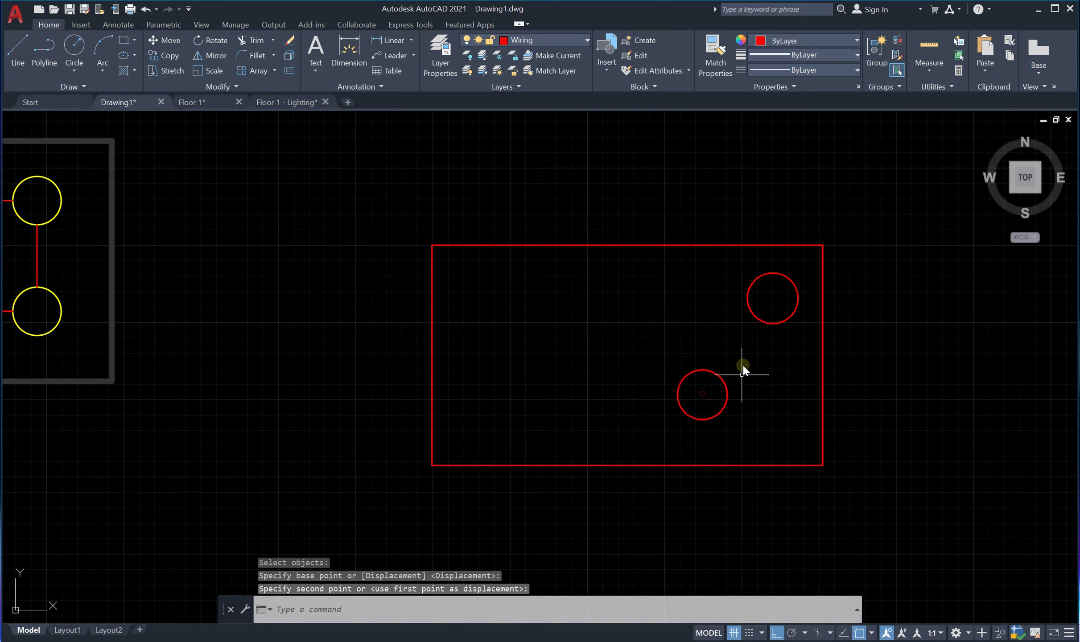
click(748, 353)
click(665, 427)
key(Delete)
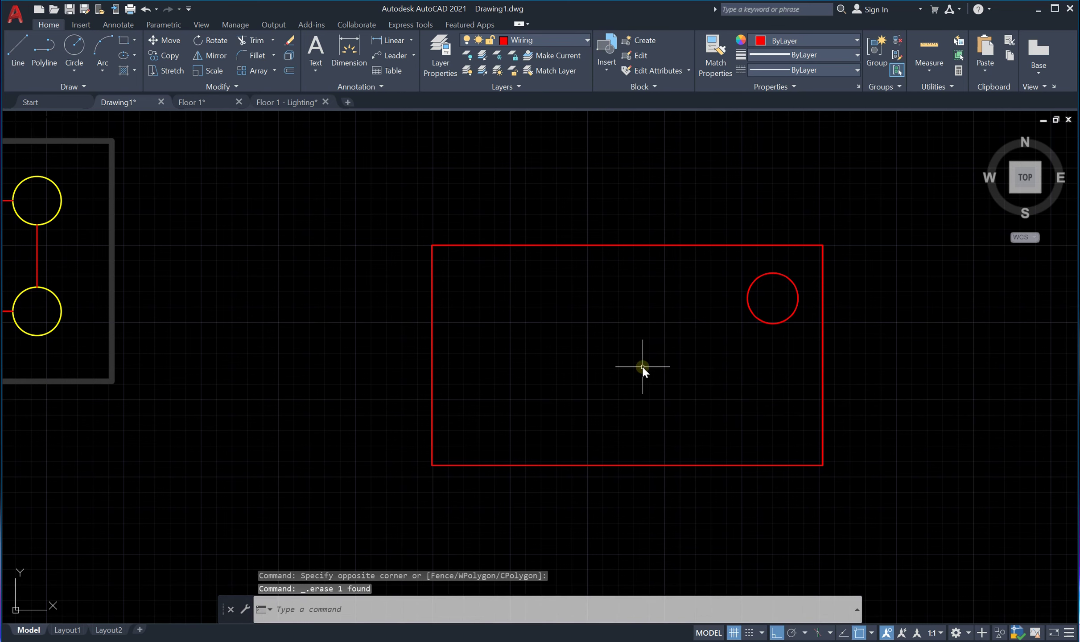
Step: Copy the remaining circle to a position directly below it
text(co)
key(Return)
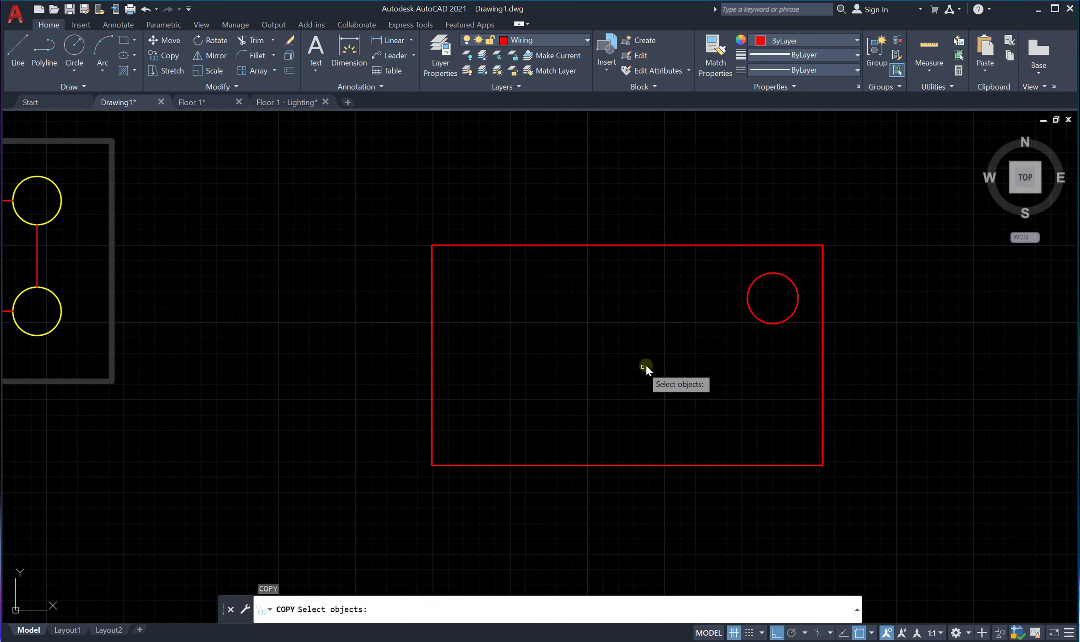
click(795, 316)
key(Return)
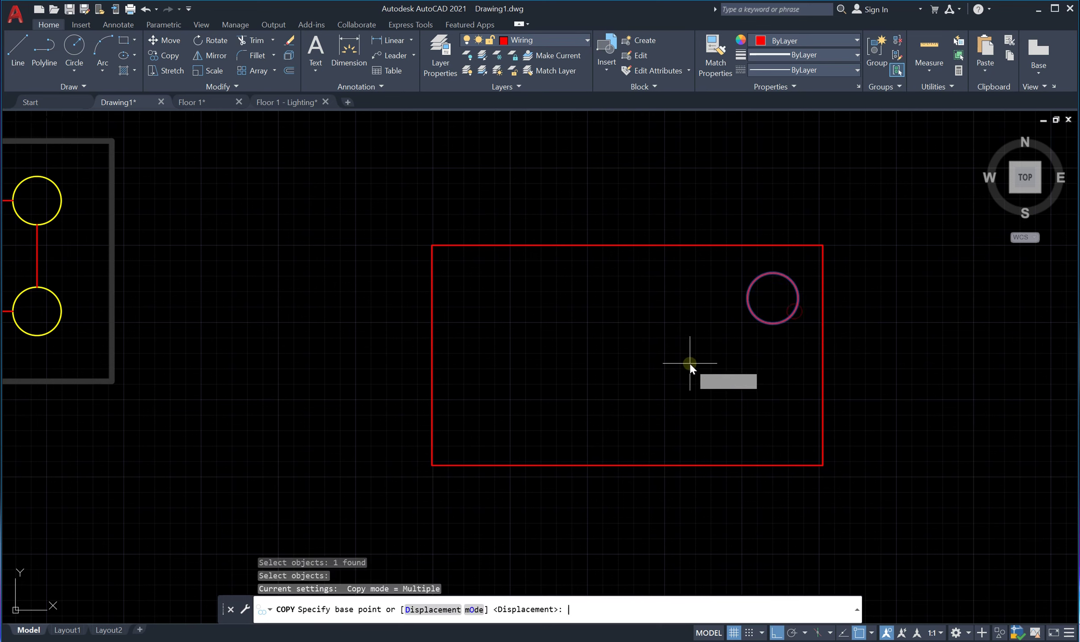
click(773, 298)
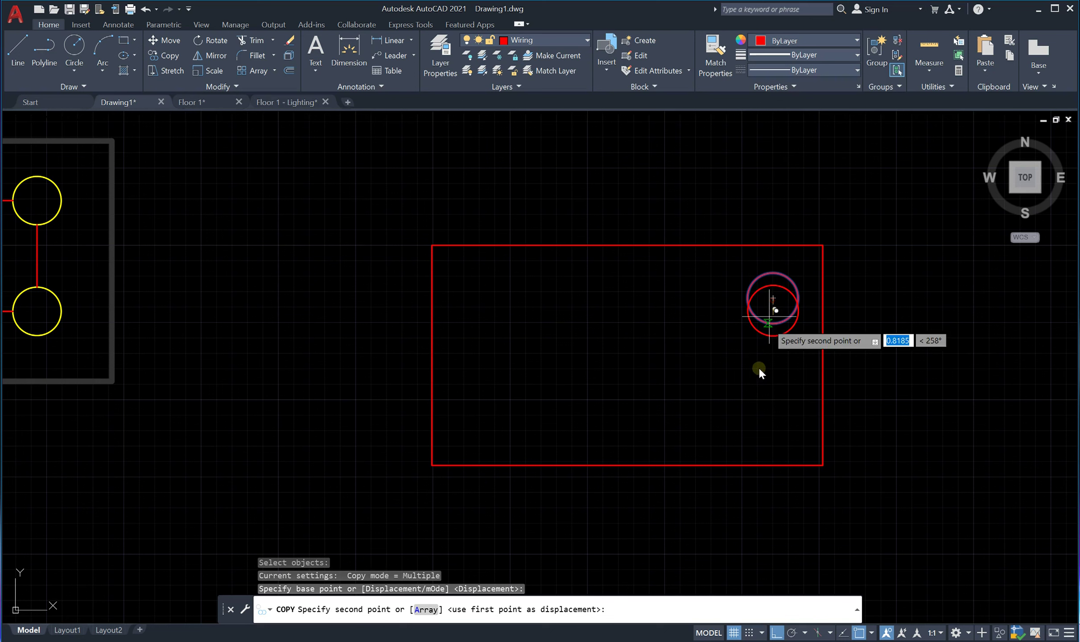
click(757, 401)
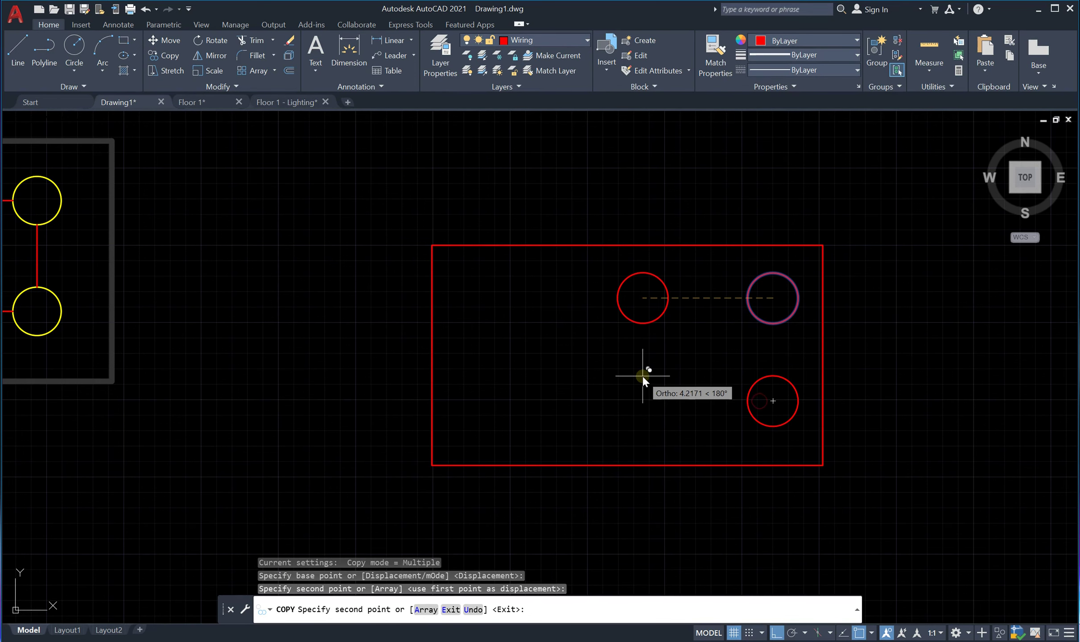
key(Escape)
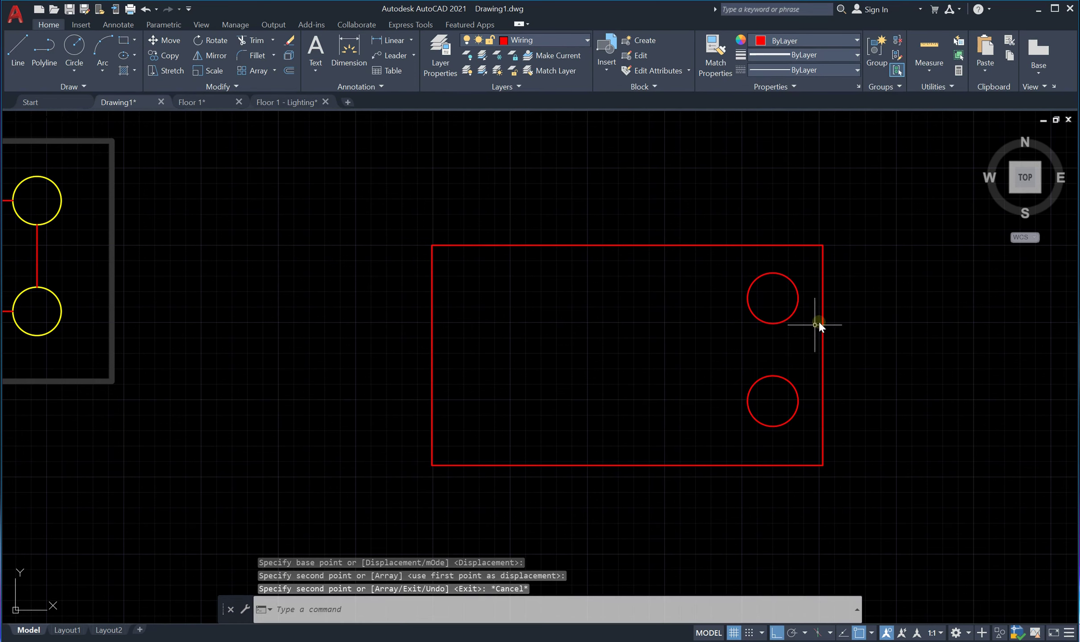
Step: Copy the circle pair twice leftward to form two rows of three lights
click(804, 276)
click(747, 418)
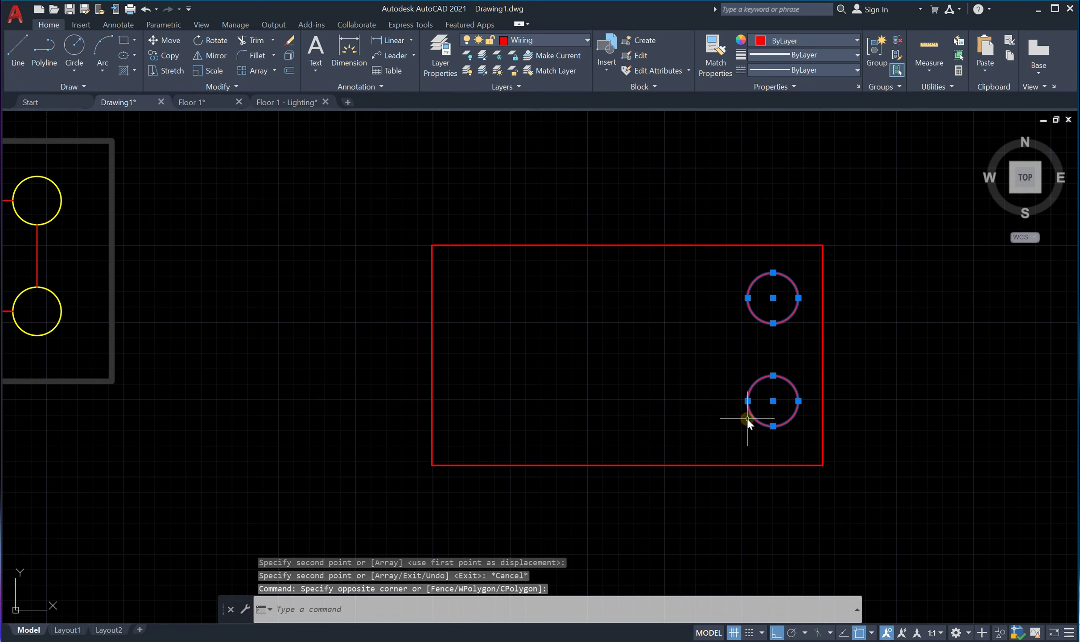
text(Co)
key(Return)
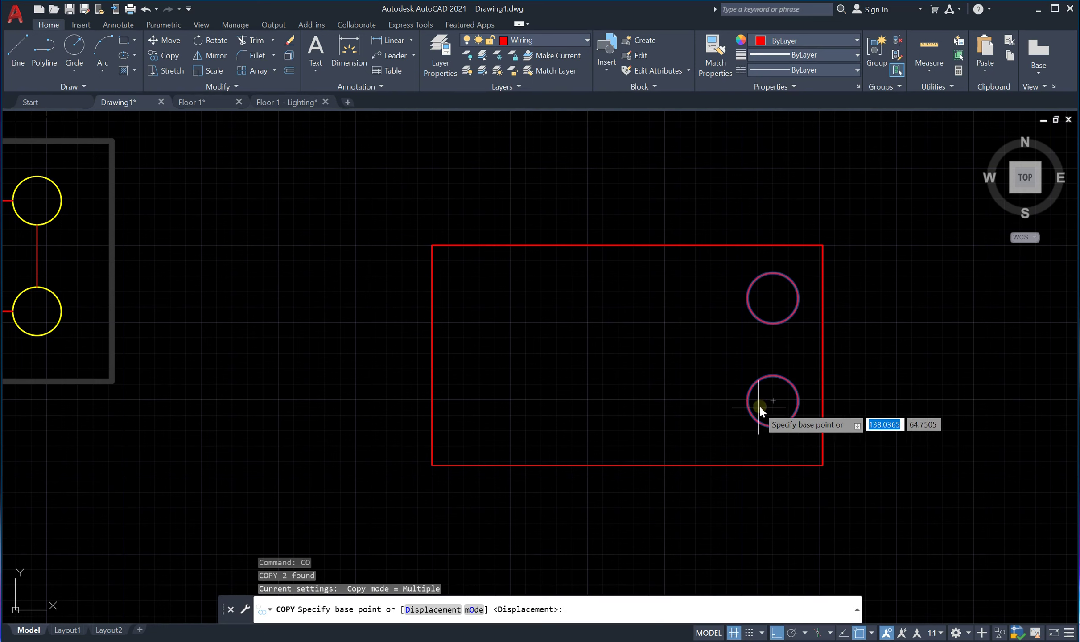
click(766, 400)
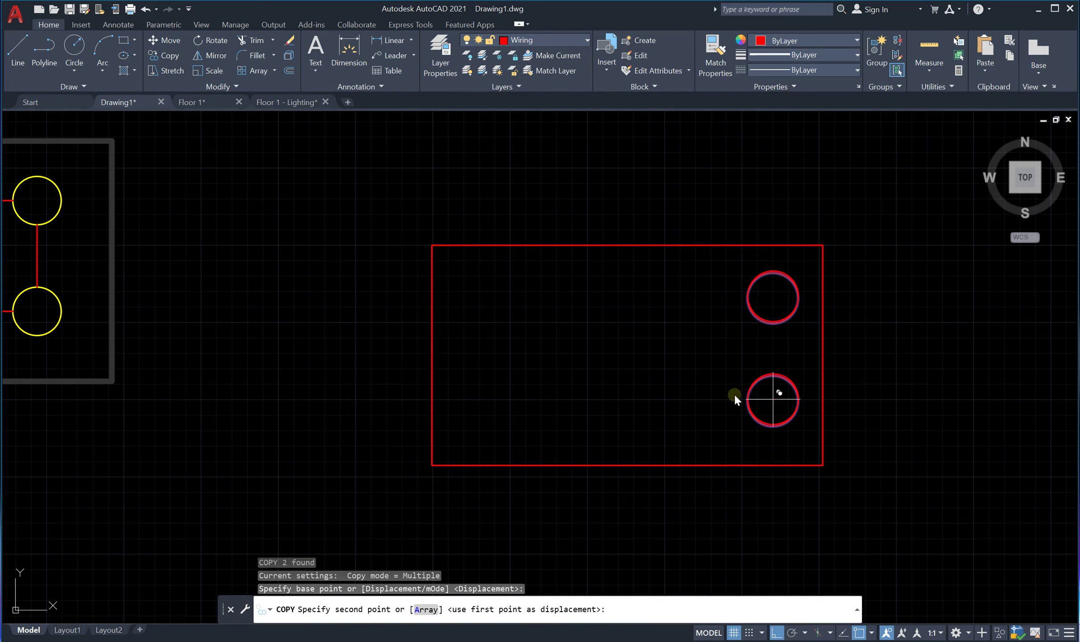
click(629, 385)
click(501, 397)
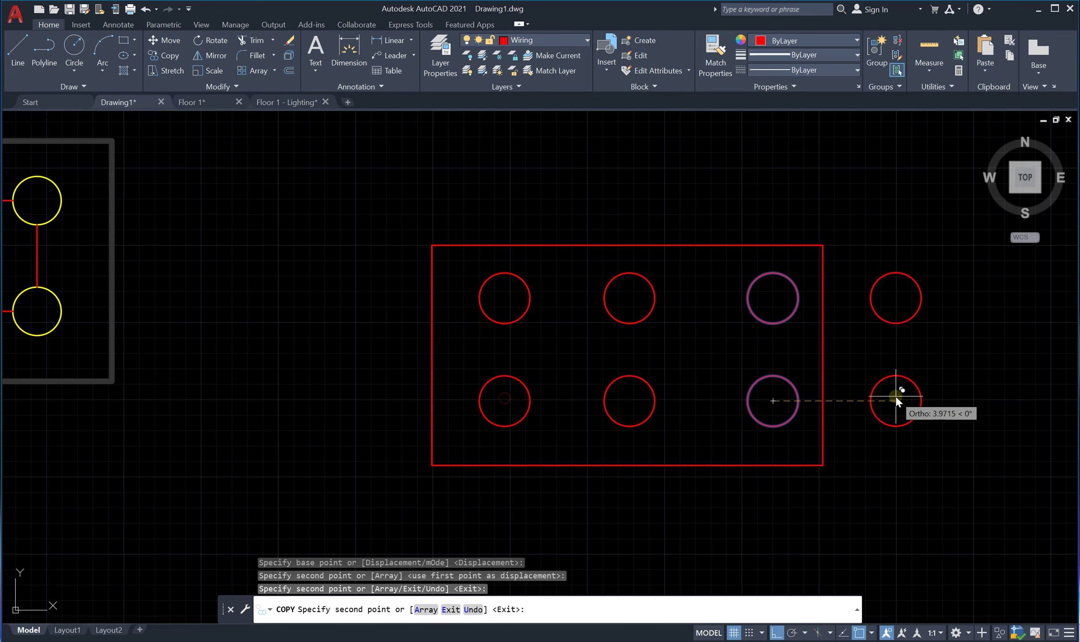
key(Escape)
scroll(704, 343, down, 4)
scroll(703, 343, up, 4)
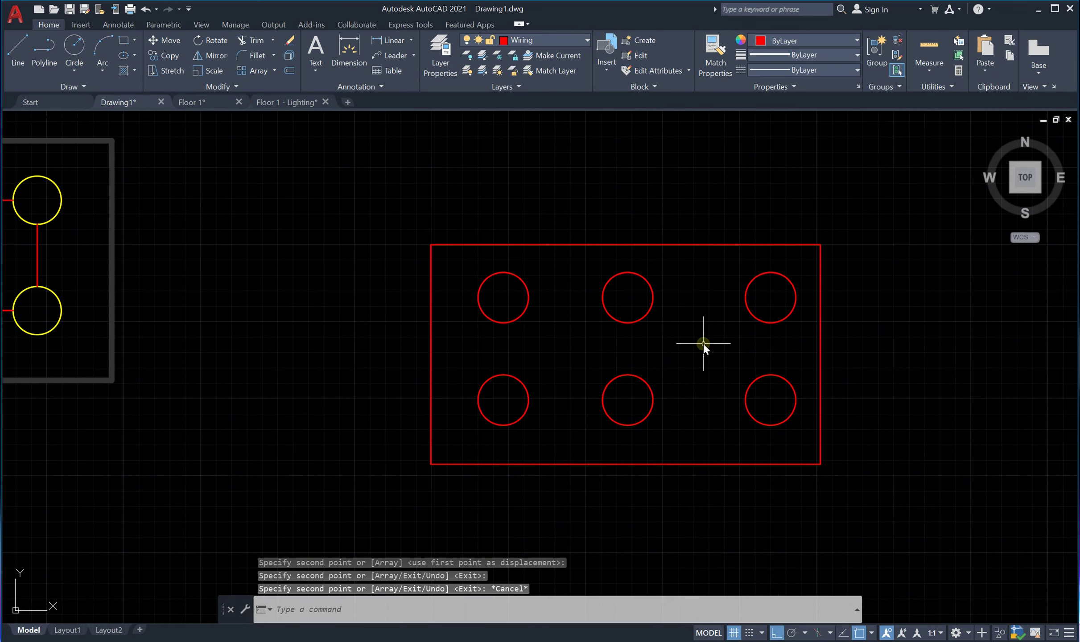
Step: Crossing-select the six circles and move them onto the Lum layer
click(797, 277)
click(490, 412)
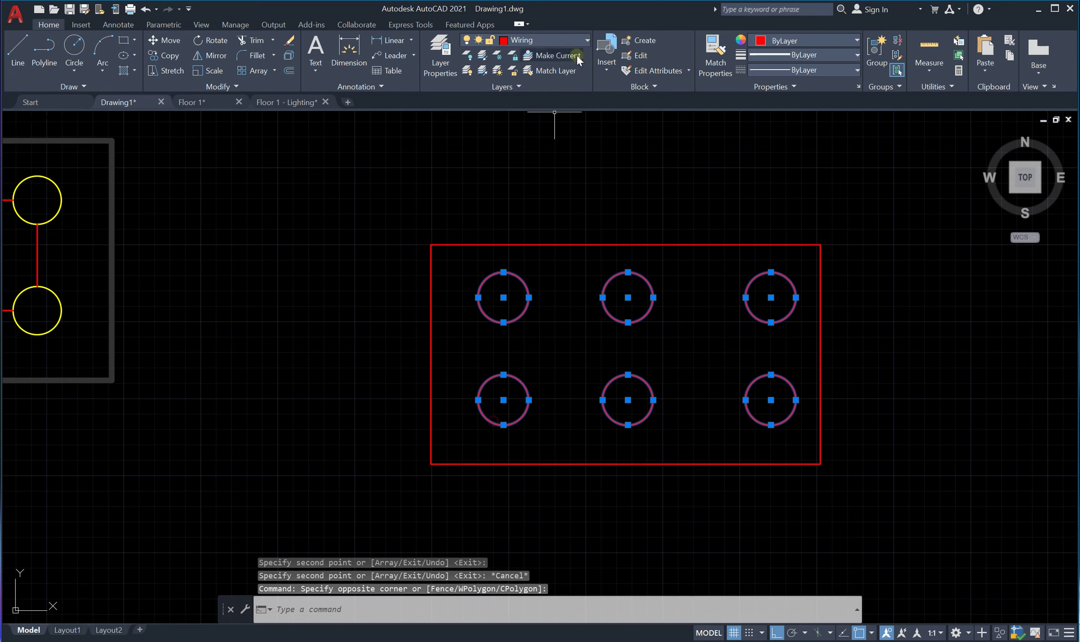
click(560, 40)
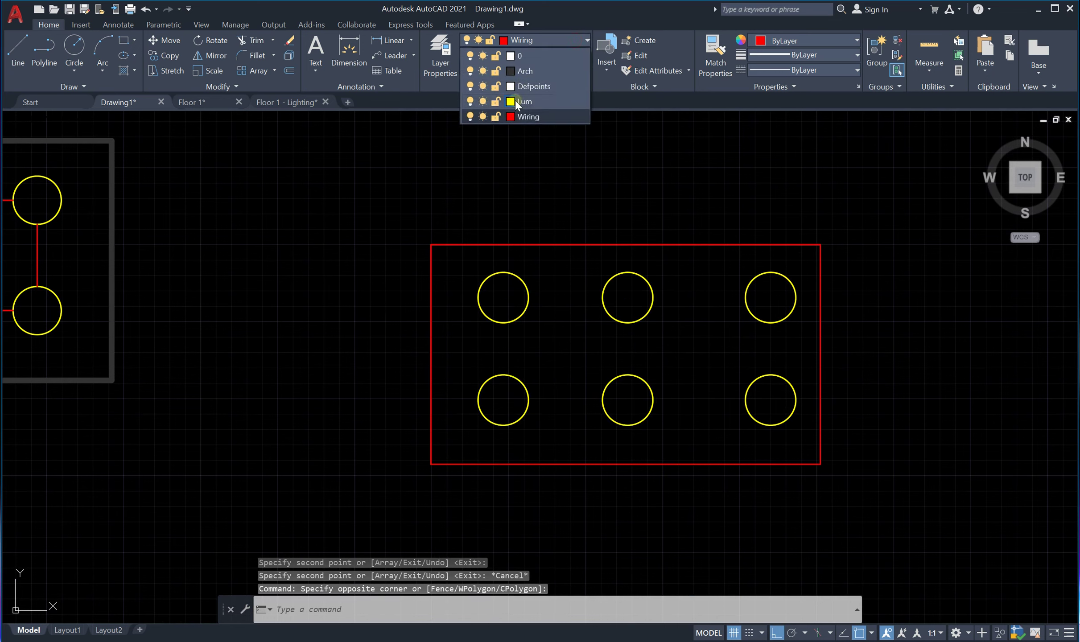
click(514, 100)
click(524, 427)
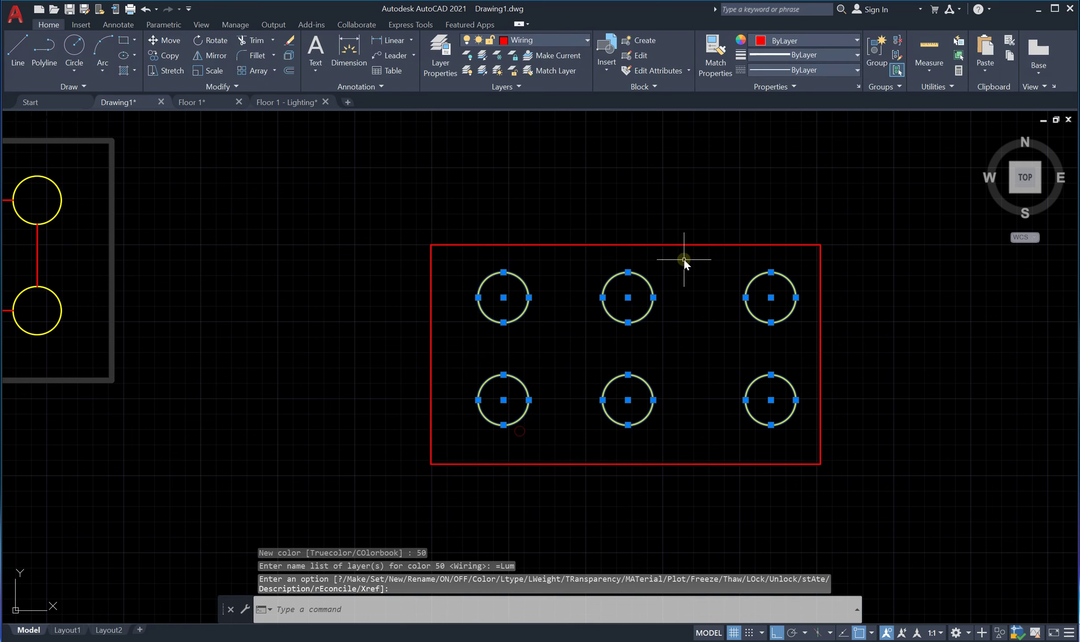
key(Escape)
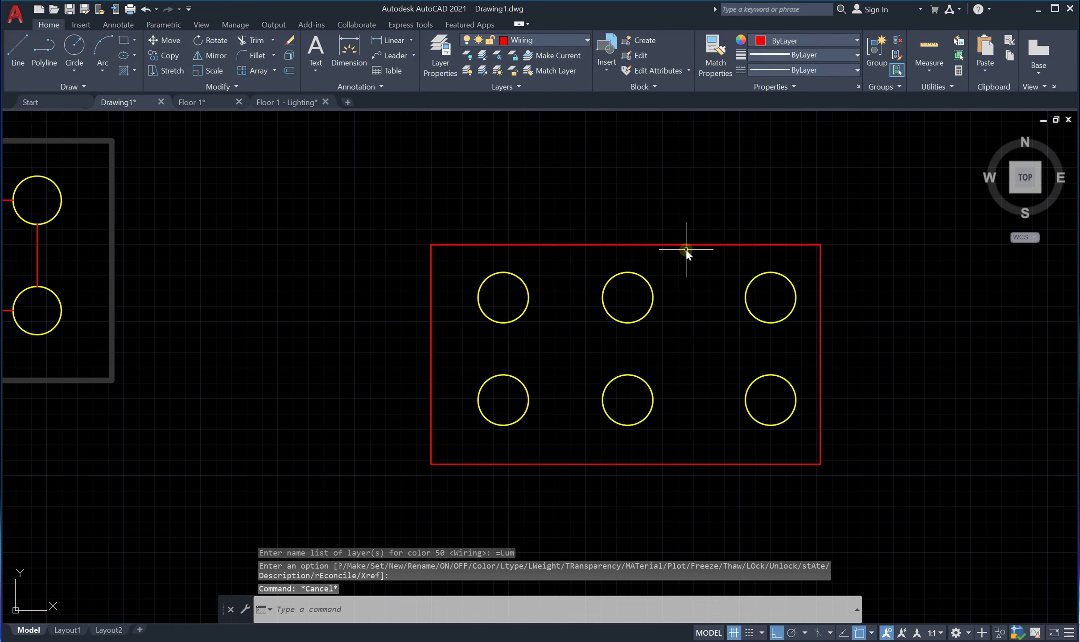
Step: Put the right room's rectangle outline on the Arch layer
click(689, 246)
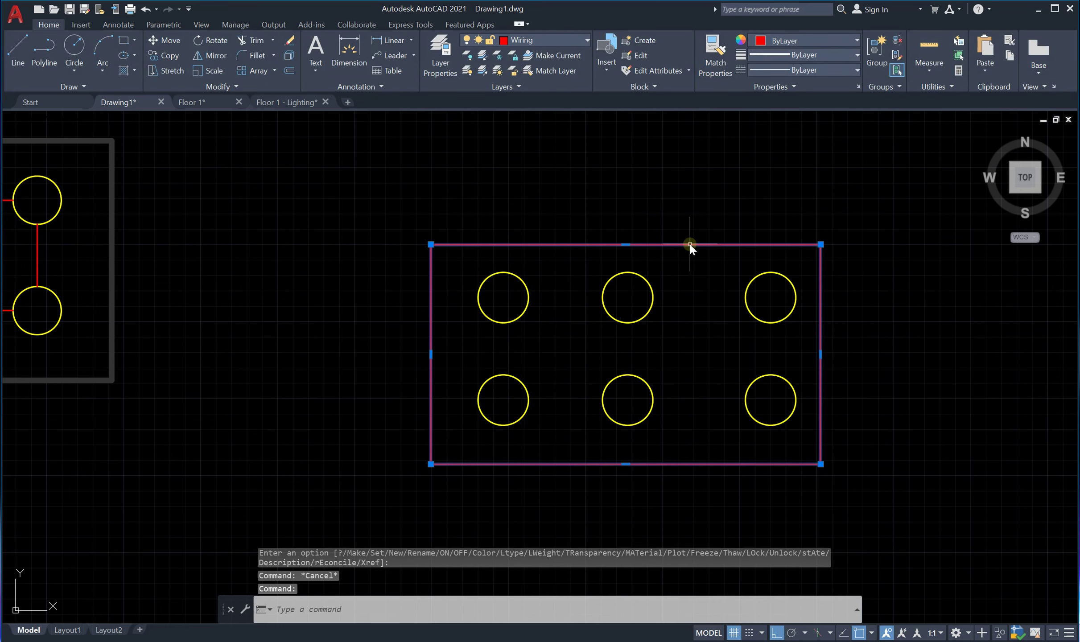
click(556, 37)
click(529, 69)
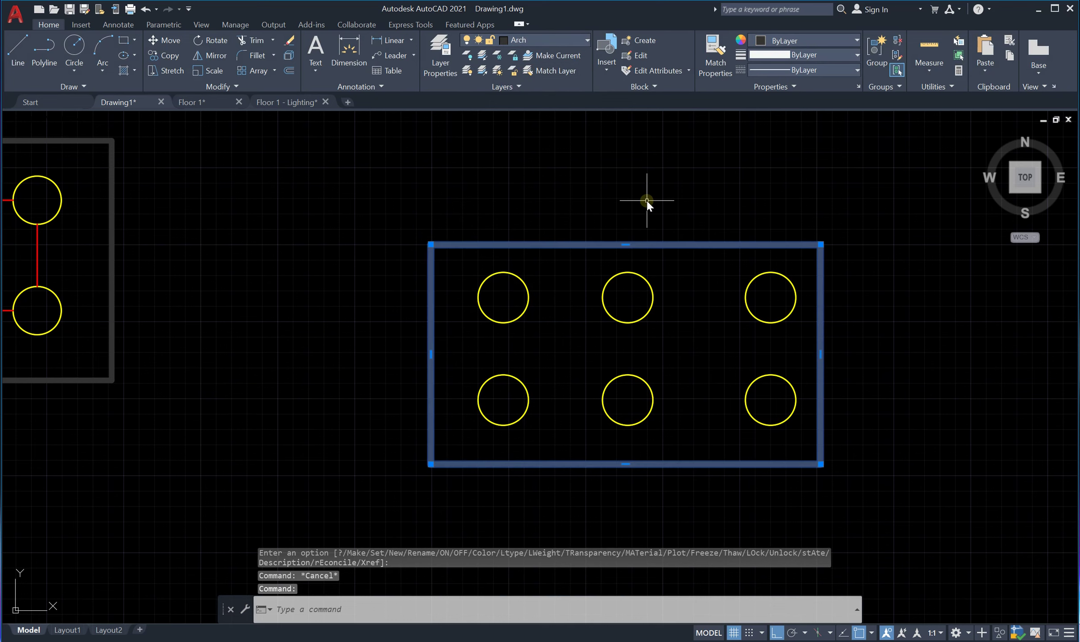
key(Escape)
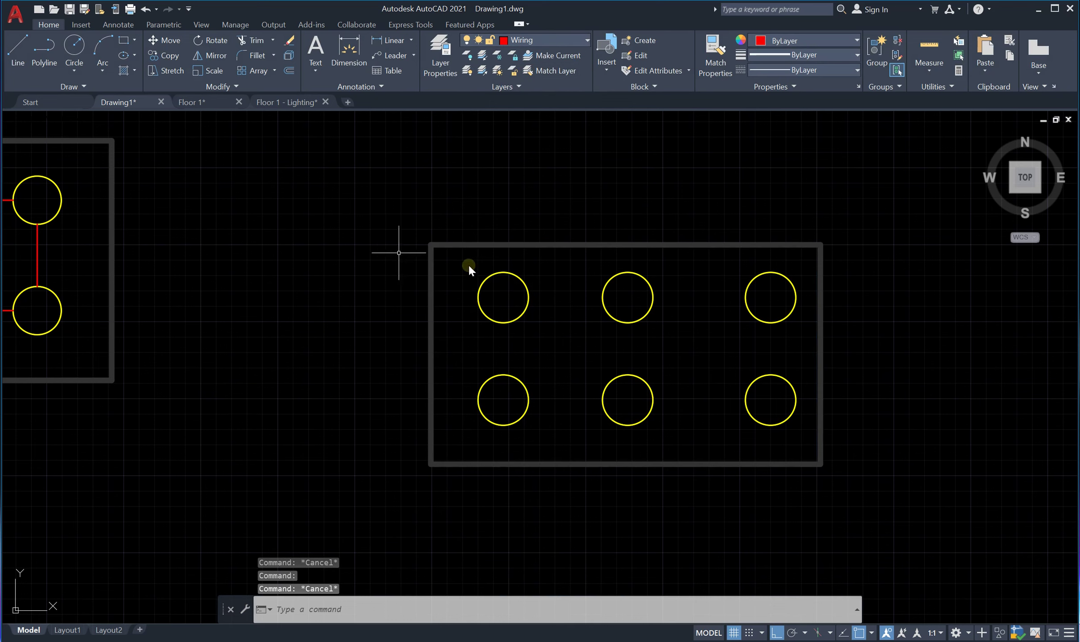
Step: Zoom in and out repeatedly to inspect both rooms and the six yellow lights
scroll(494, 278, down, 4)
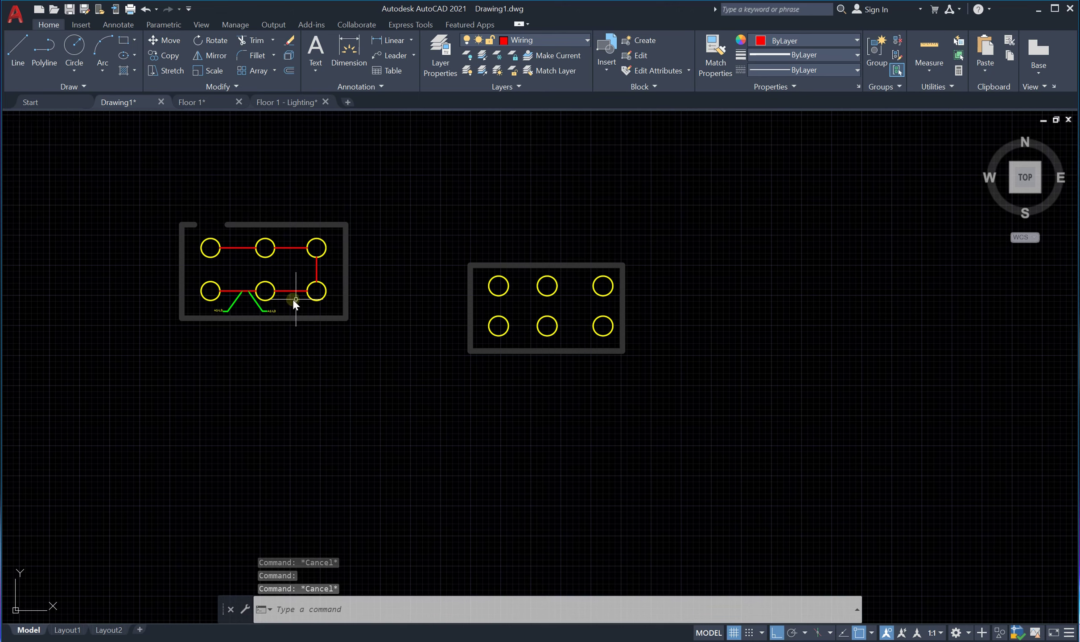
scroll(557, 298, up, 4)
scroll(602, 299, down, 4)
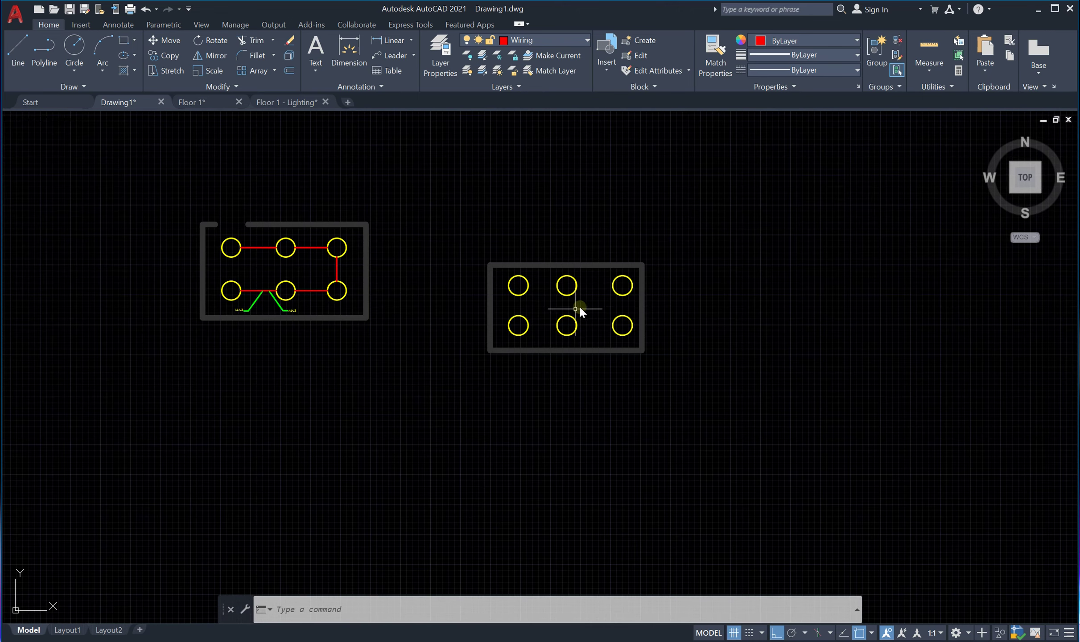
scroll(576, 309, up, 4)
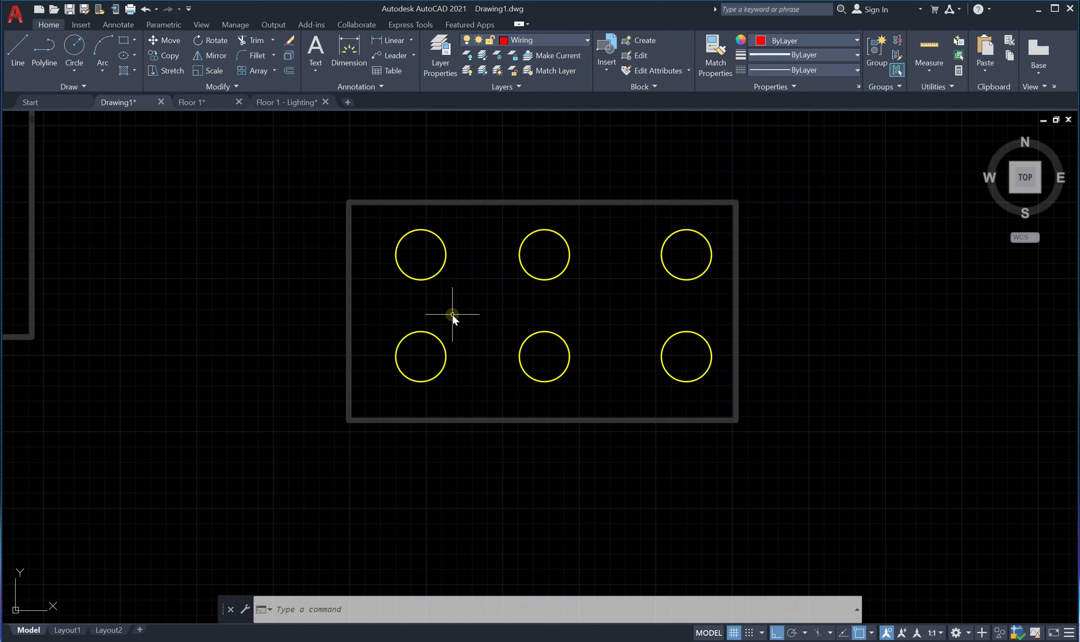
scroll(497, 306, down, 2)
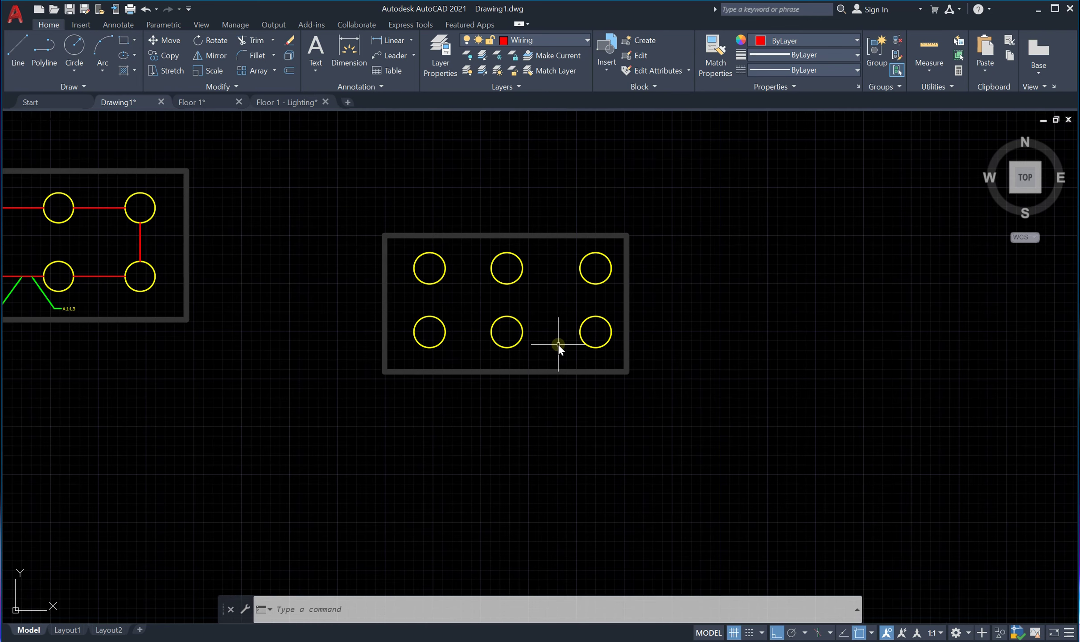
scroll(559, 345, down, 3)
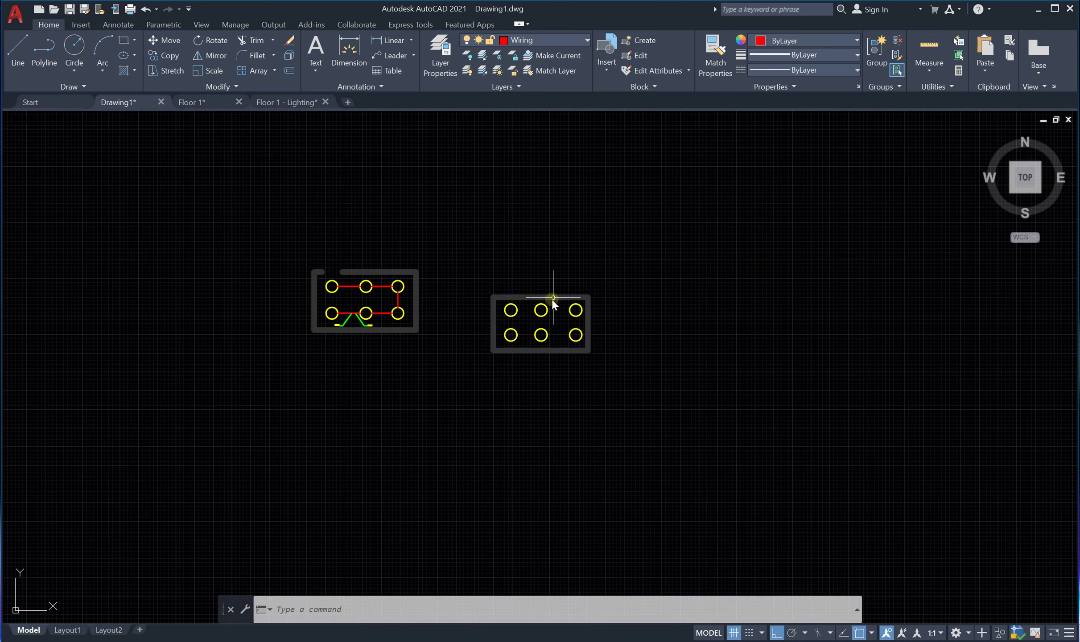
scroll(527, 322, up, 4)
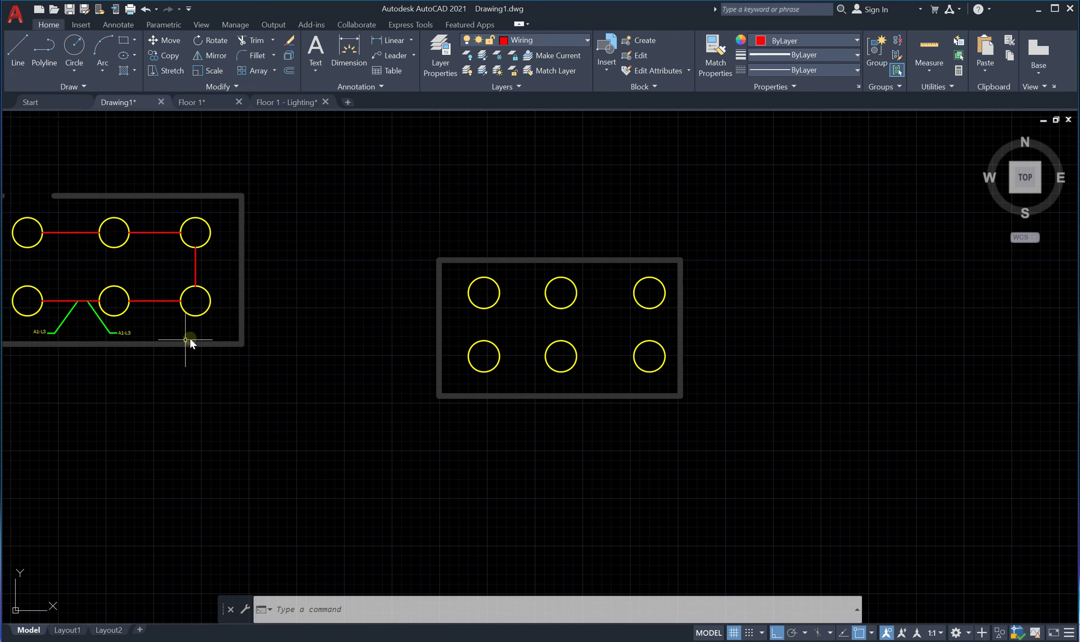
scroll(499, 227, down, 4)
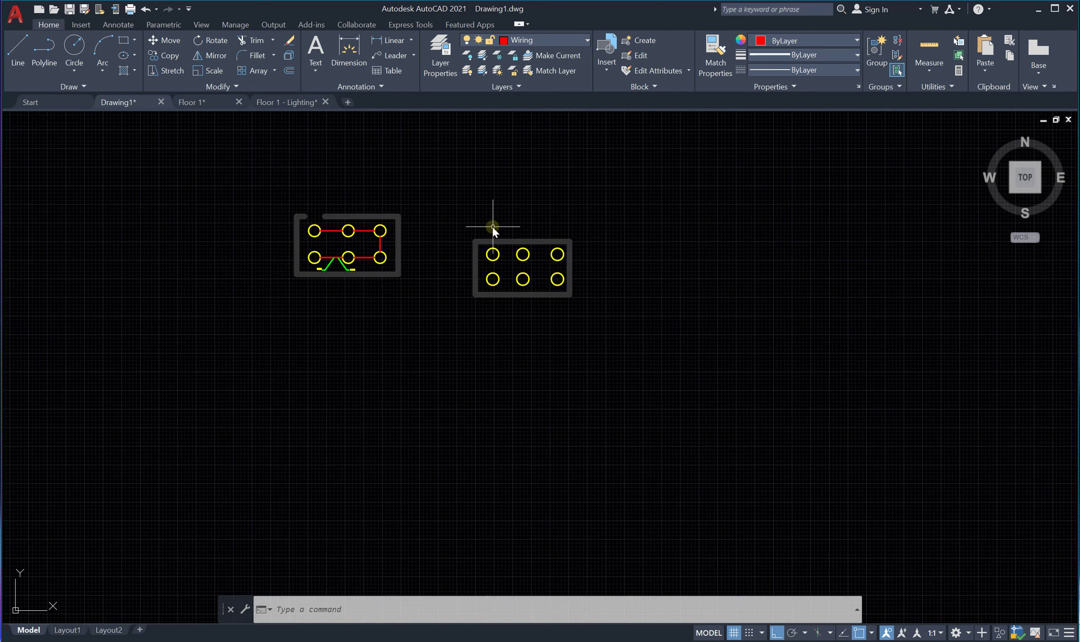
scroll(493, 227, down, 2)
scroll(585, 241, up, 4)
scroll(400, 216, up, 3)
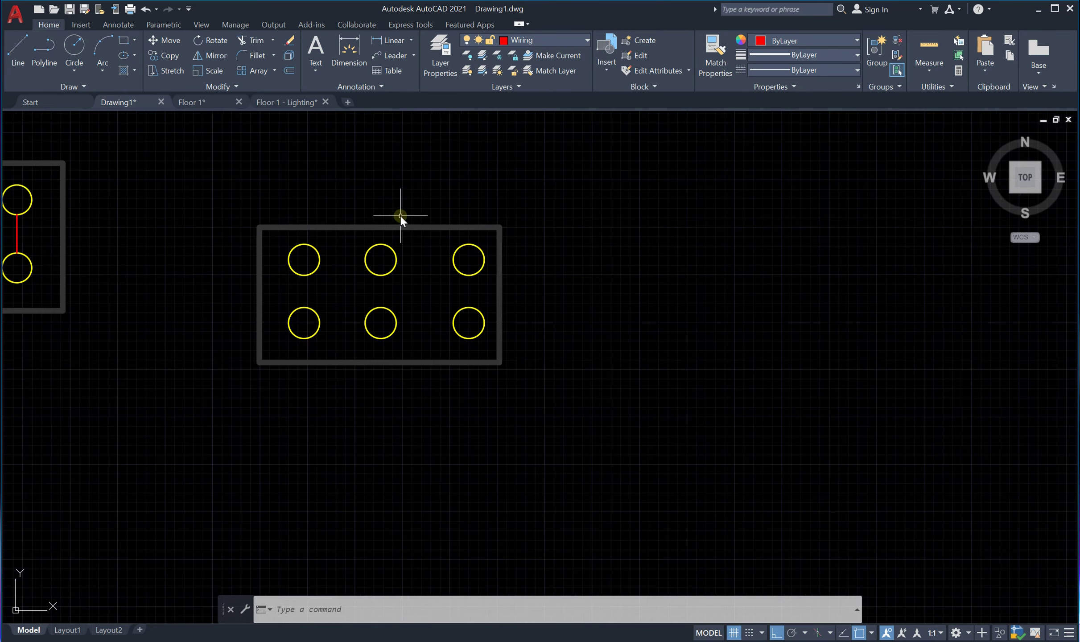
scroll(400, 216, down, 2)
scroll(374, 218, up, 2)
Step: Copy the right room's outline with CO to place an empty duplicate beside it
click(375, 222)
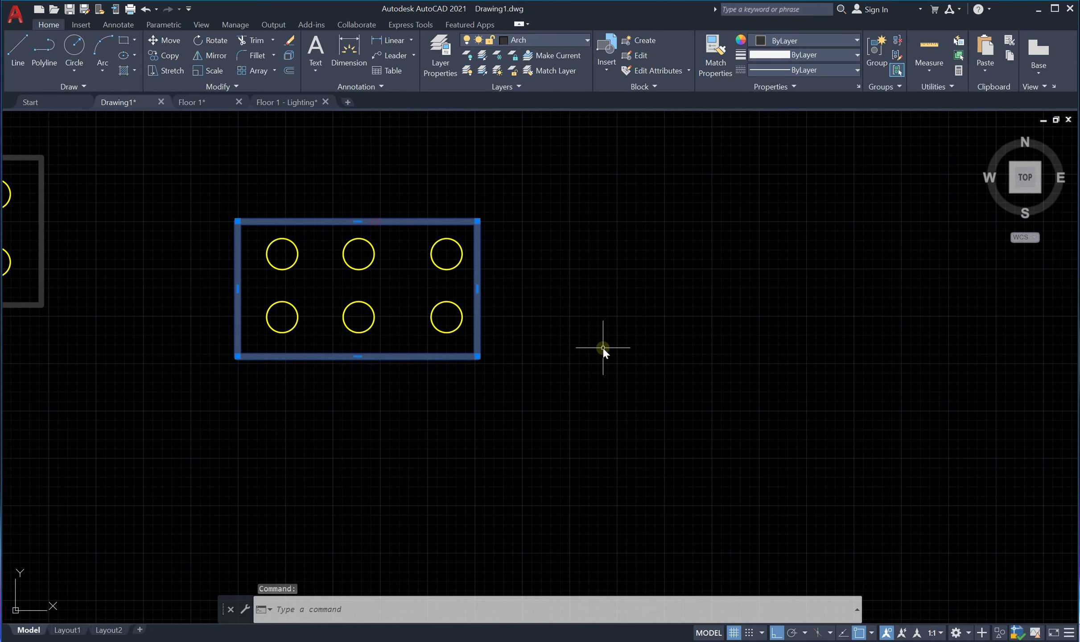
text(co)
key(Return)
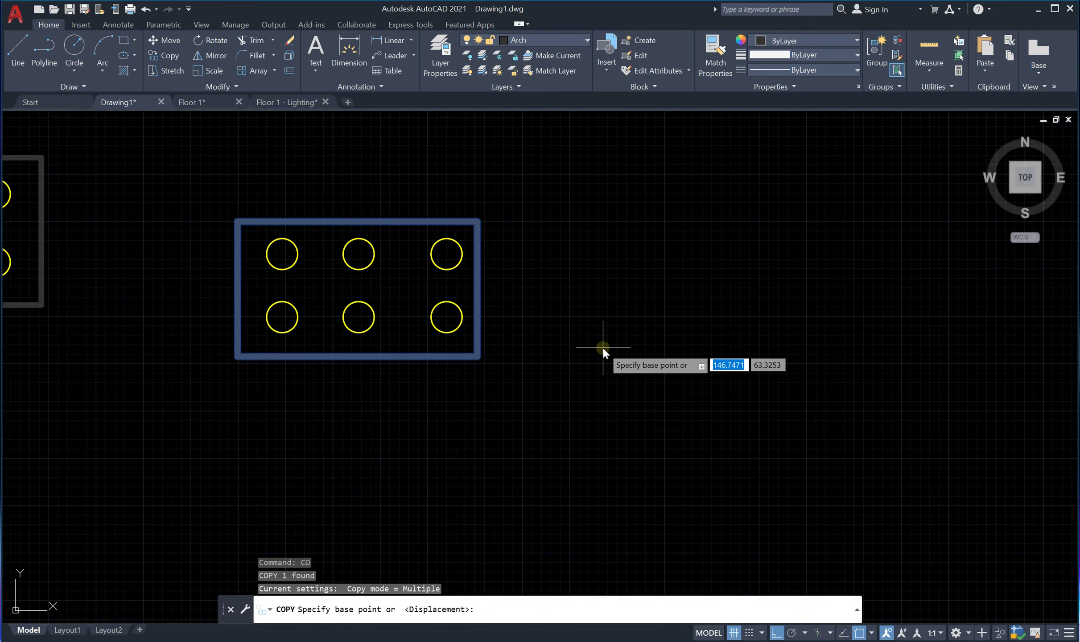
click(375, 221)
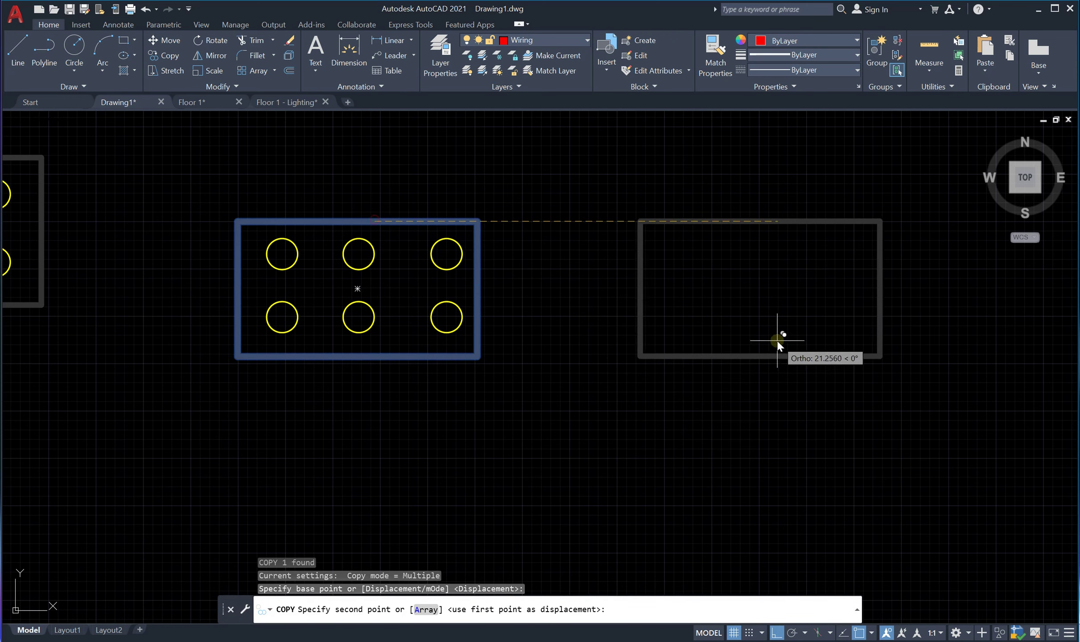
key(Escape)
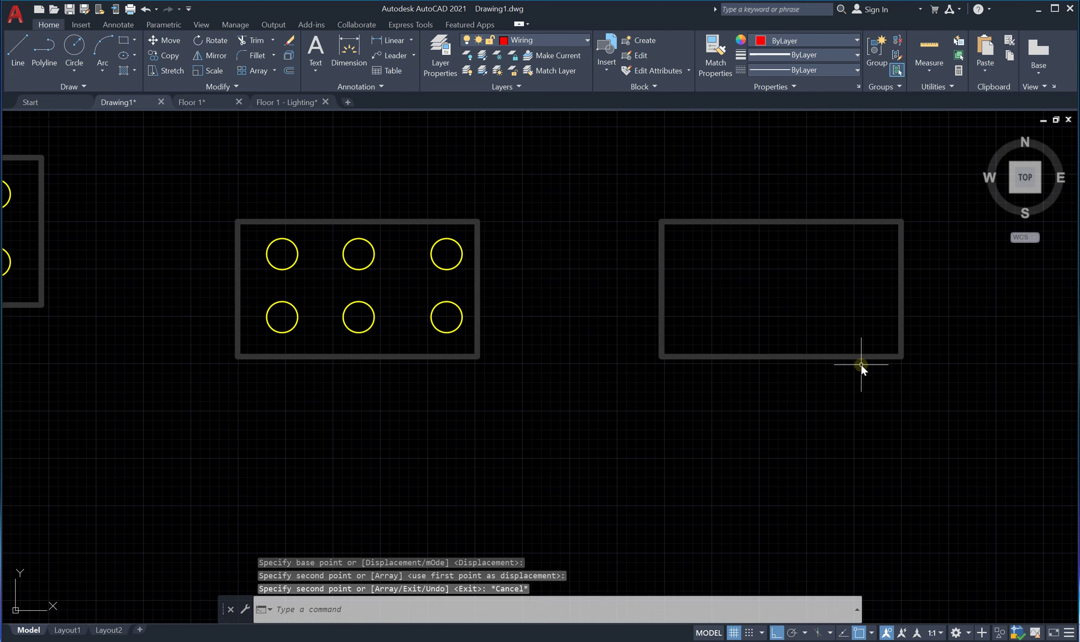
scroll(709, 361, down, 3)
scroll(789, 359, up, 3)
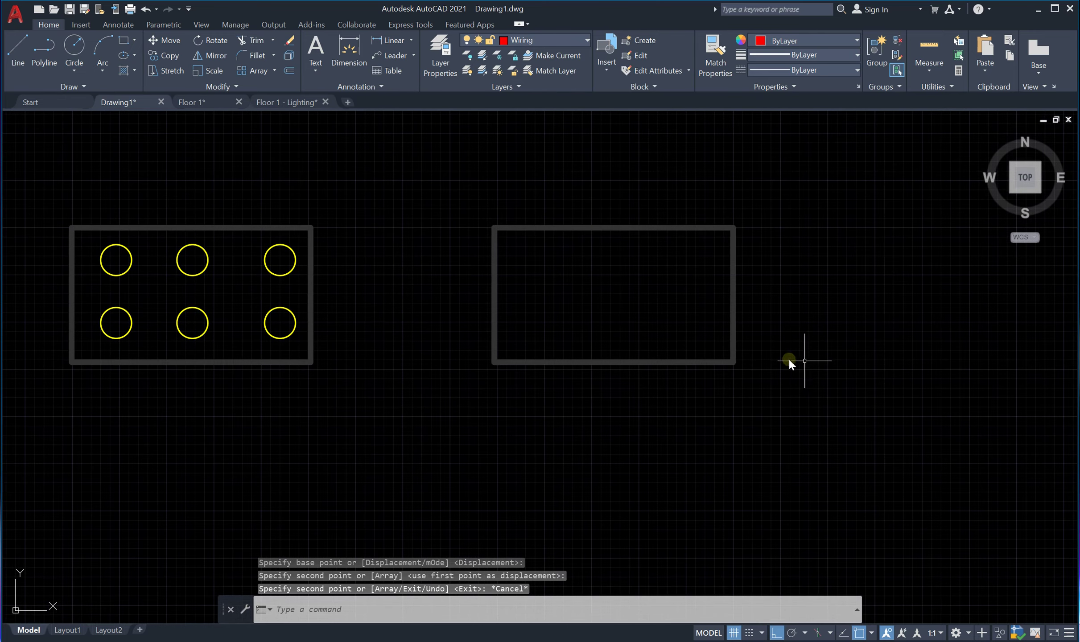
Step: Rotate the copied outline about its lower-left corner to a free tilted angle, ortho off
click(585, 365)
text(Ro)
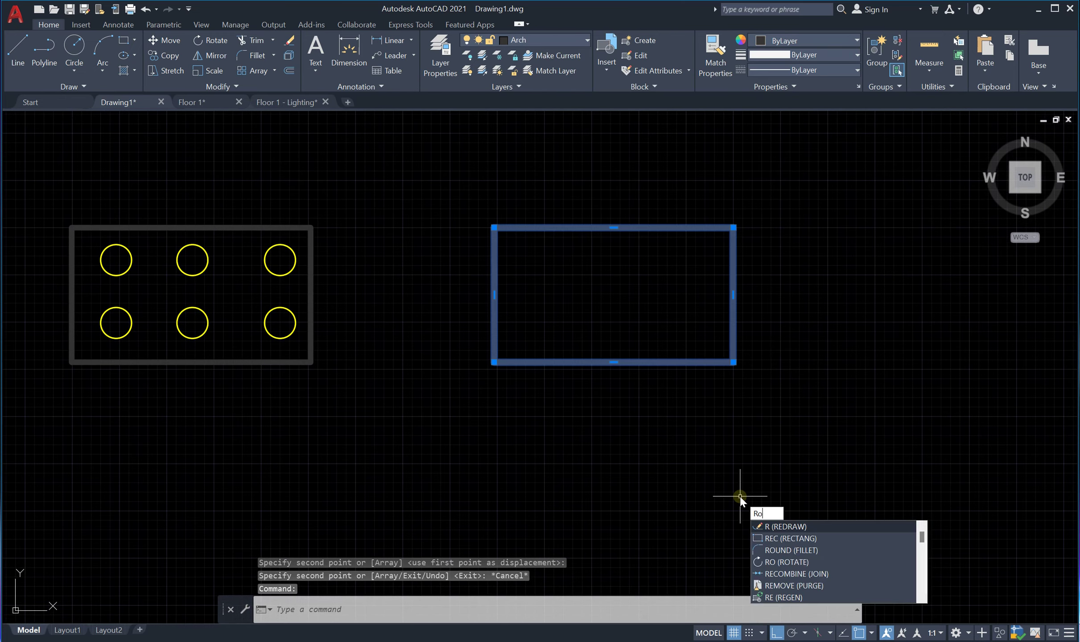
key(Return)
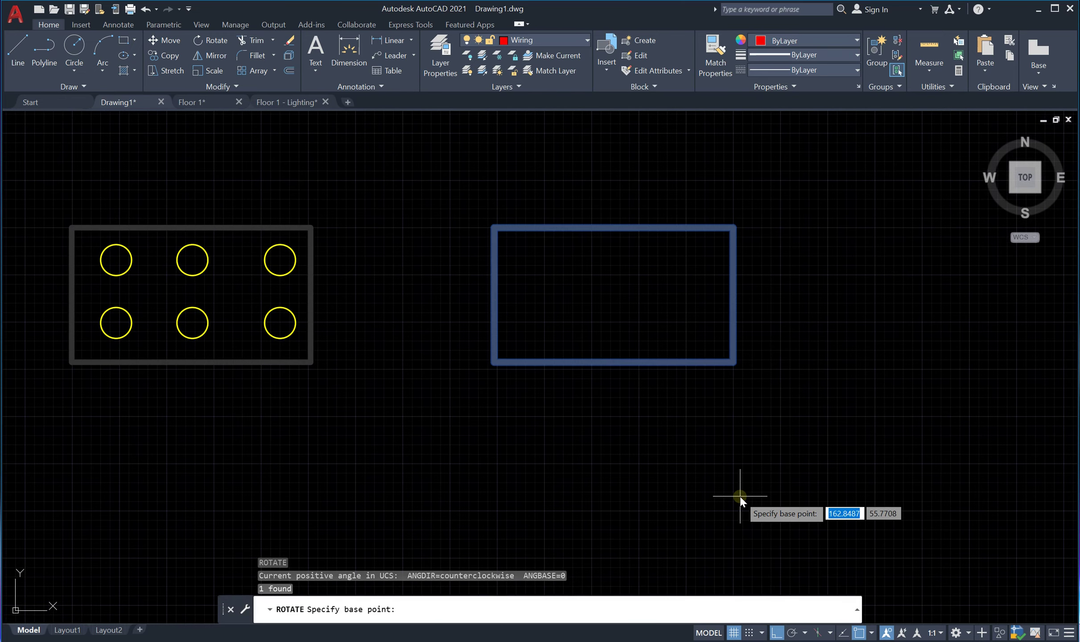
click(494, 362)
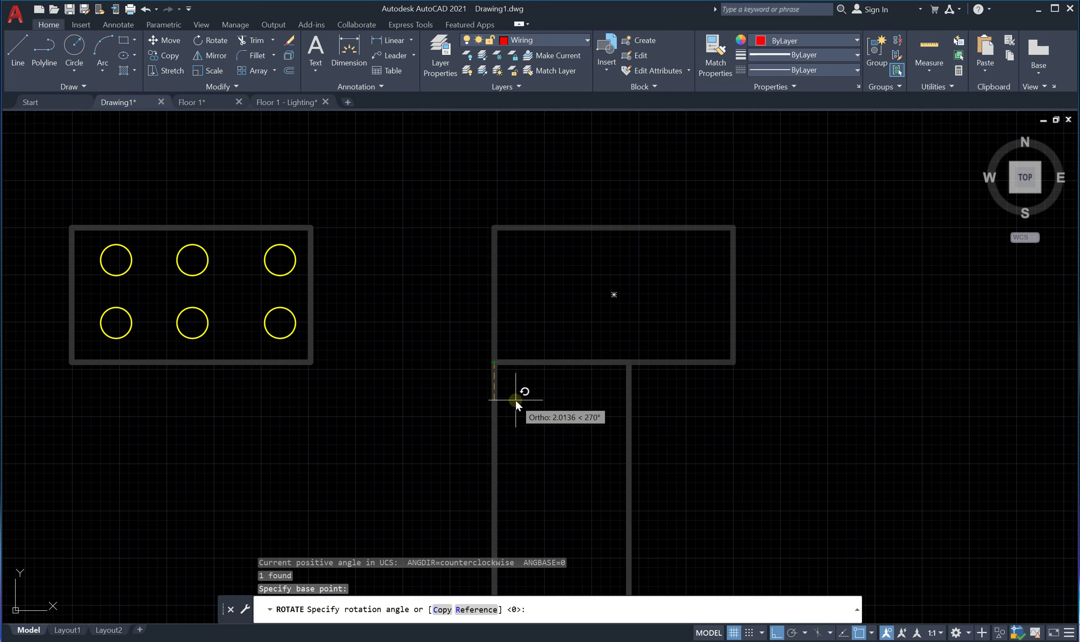
key(F8)
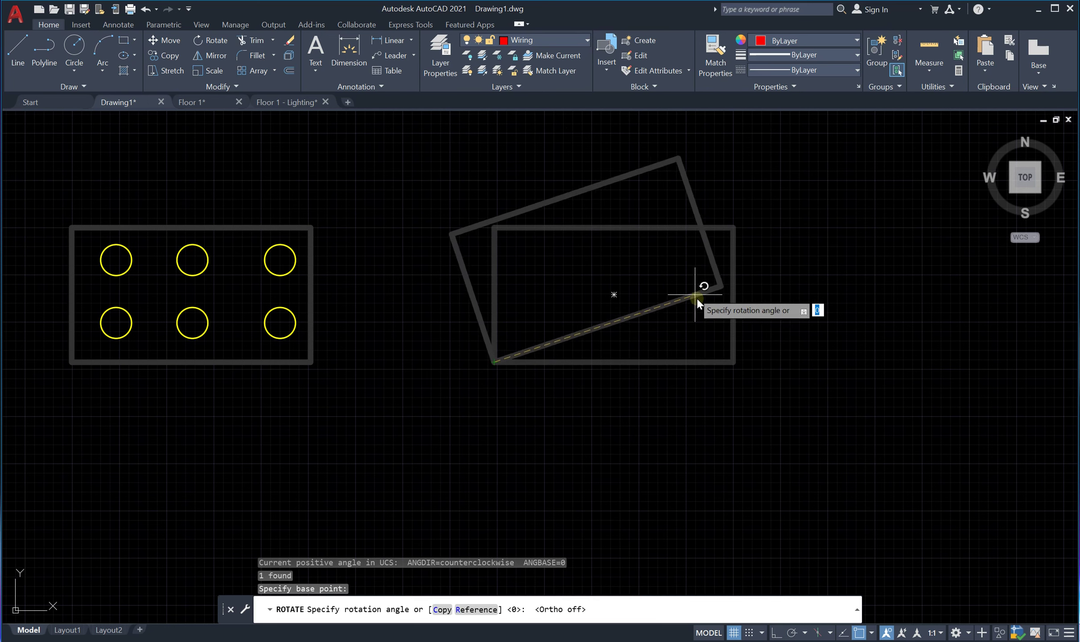
click(706, 295)
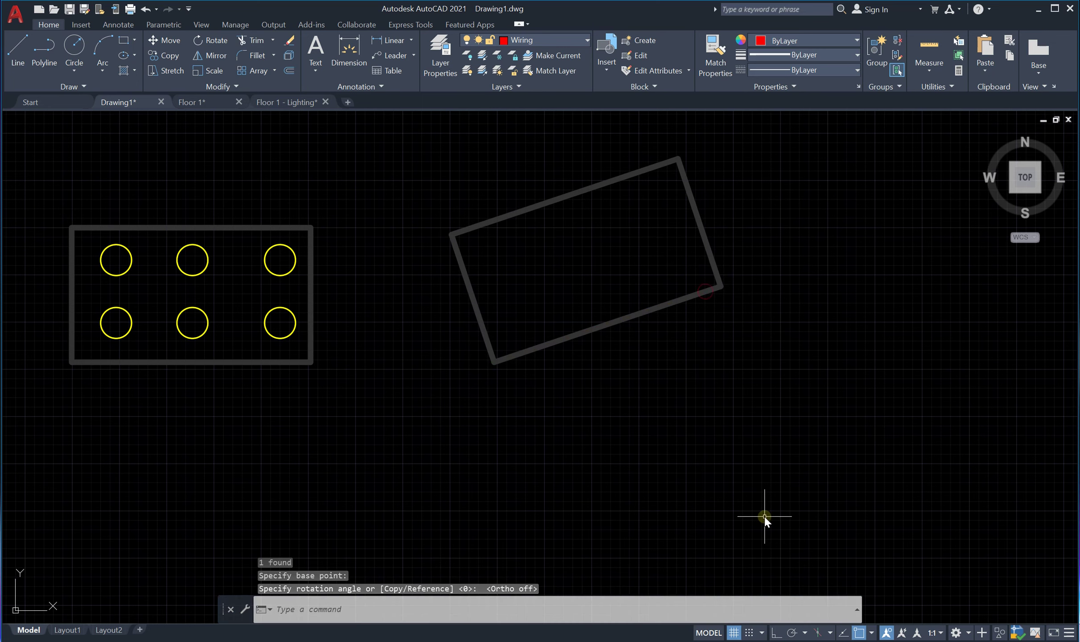
scroll(574, 489, down, 6)
scroll(586, 480, up, 6)
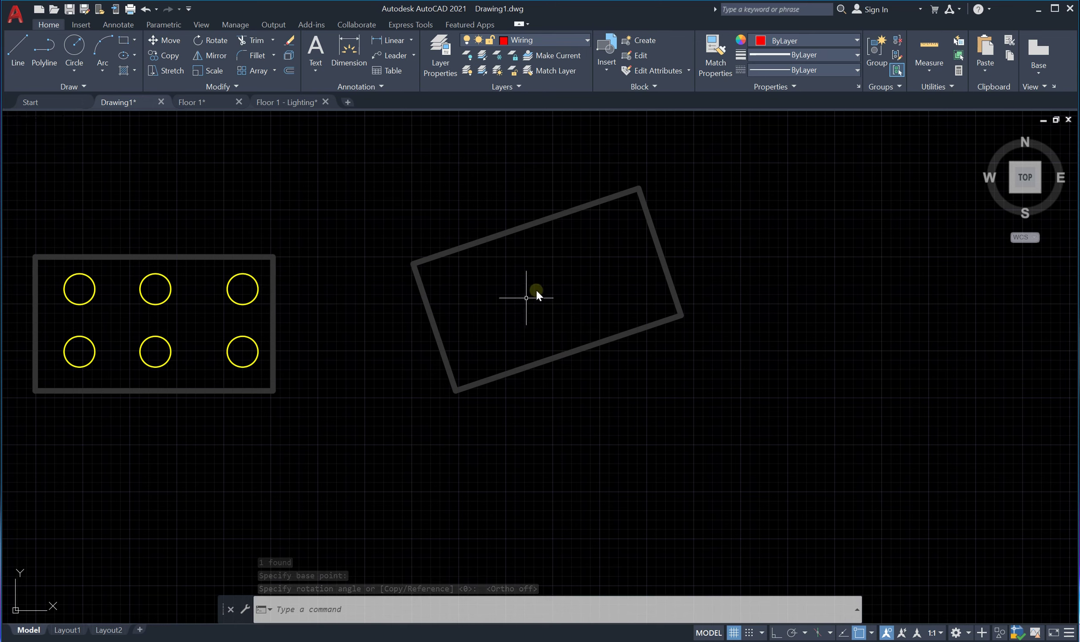
scroll(502, 285, down, 4)
scroll(654, 335, up, 5)
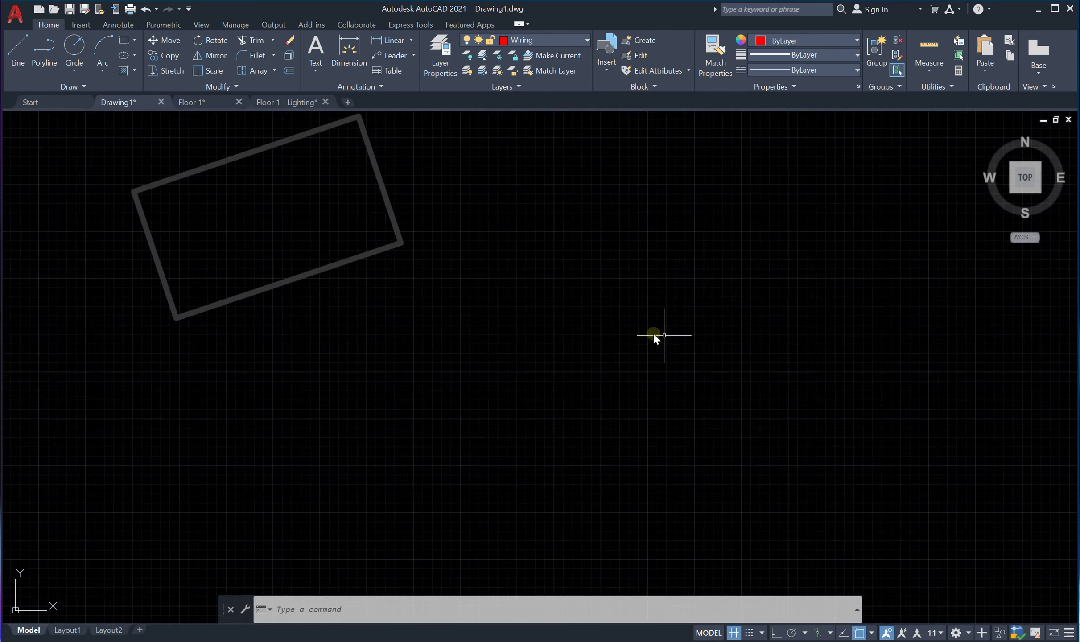
scroll(517, 285, down, 4)
scroll(526, 236, up, 3)
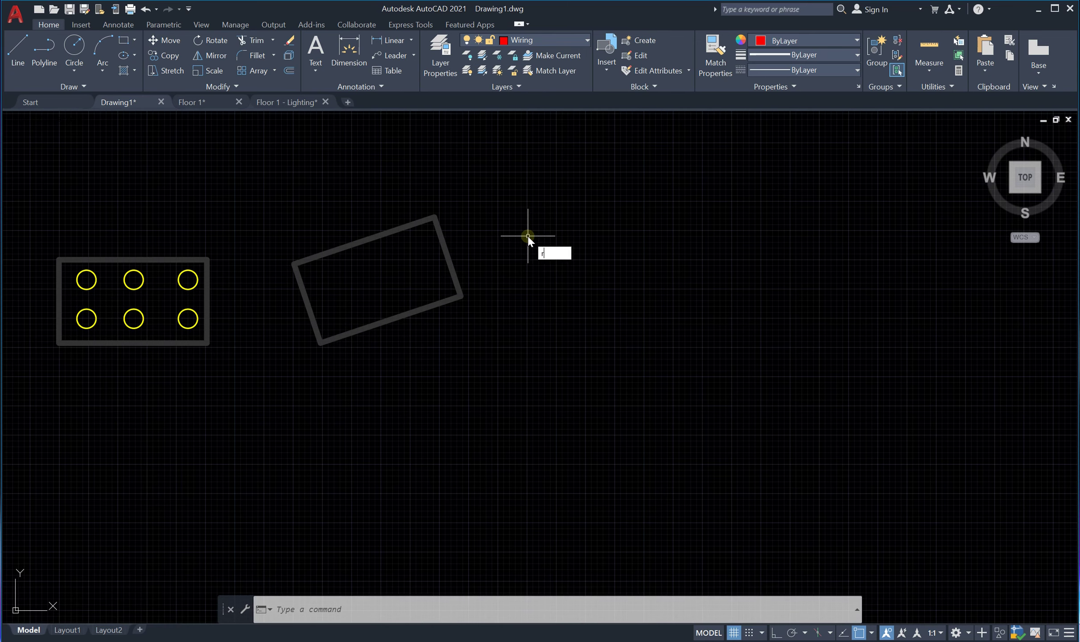
Step: Draw an ortho top wall line from the angled room's top corner far to the right
key(BackSpace)
text(LI)
key(Return)
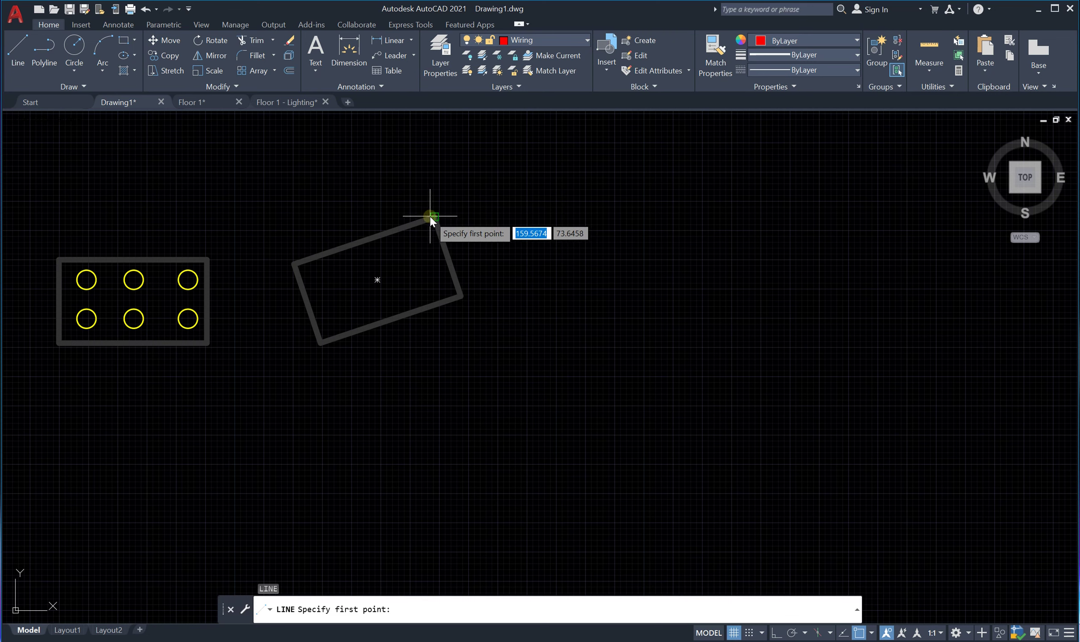
click(430, 216)
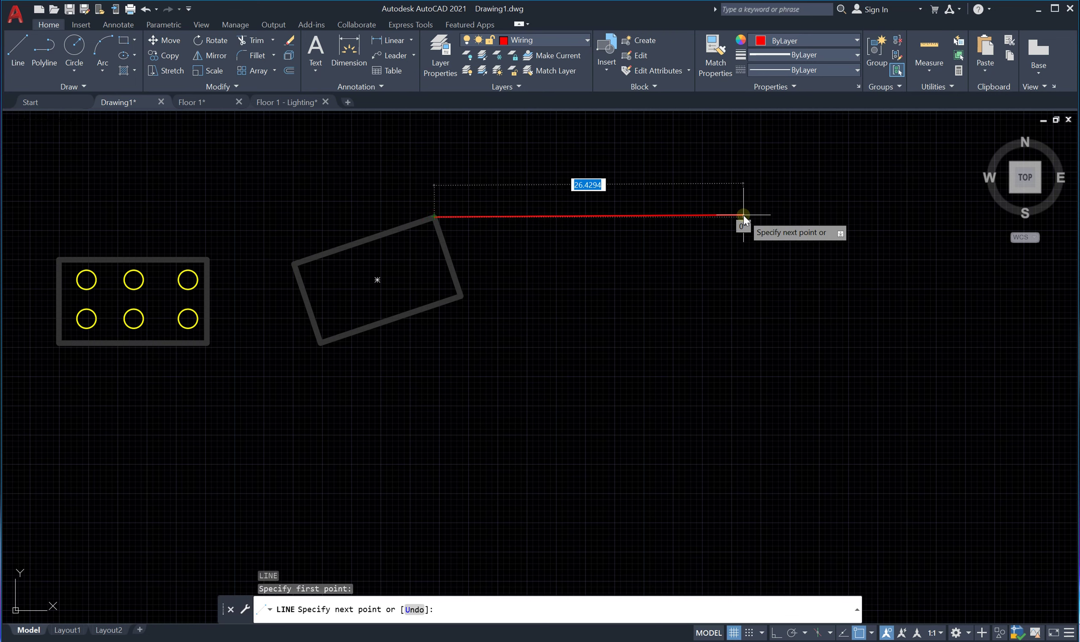
key(F8)
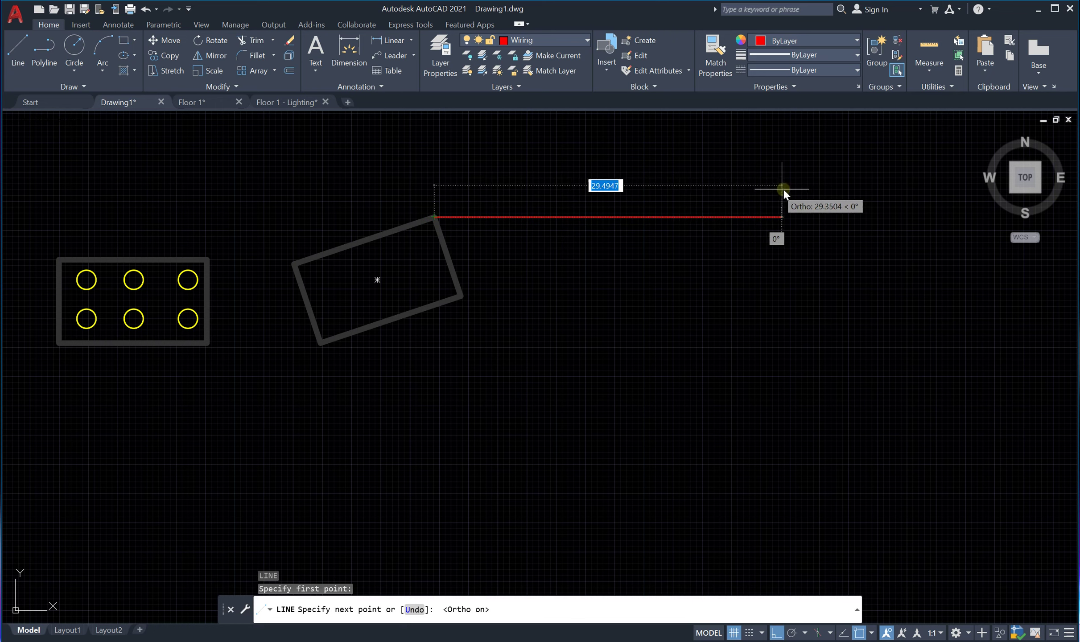
click(838, 201)
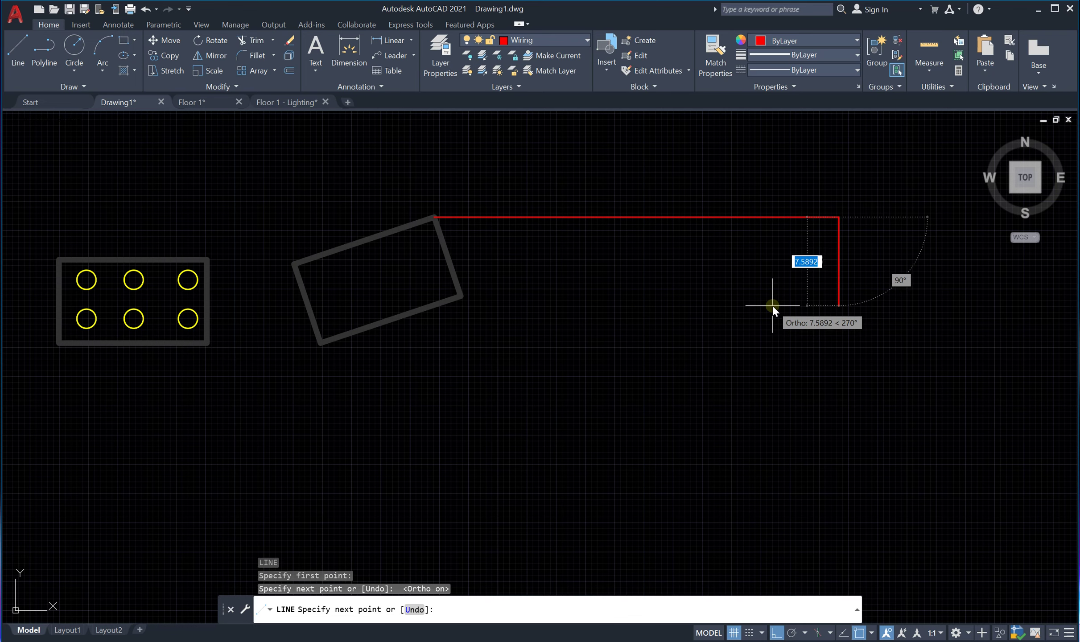
key(Return)
scroll(451, 226, down, 3)
scroll(410, 228, up, 3)
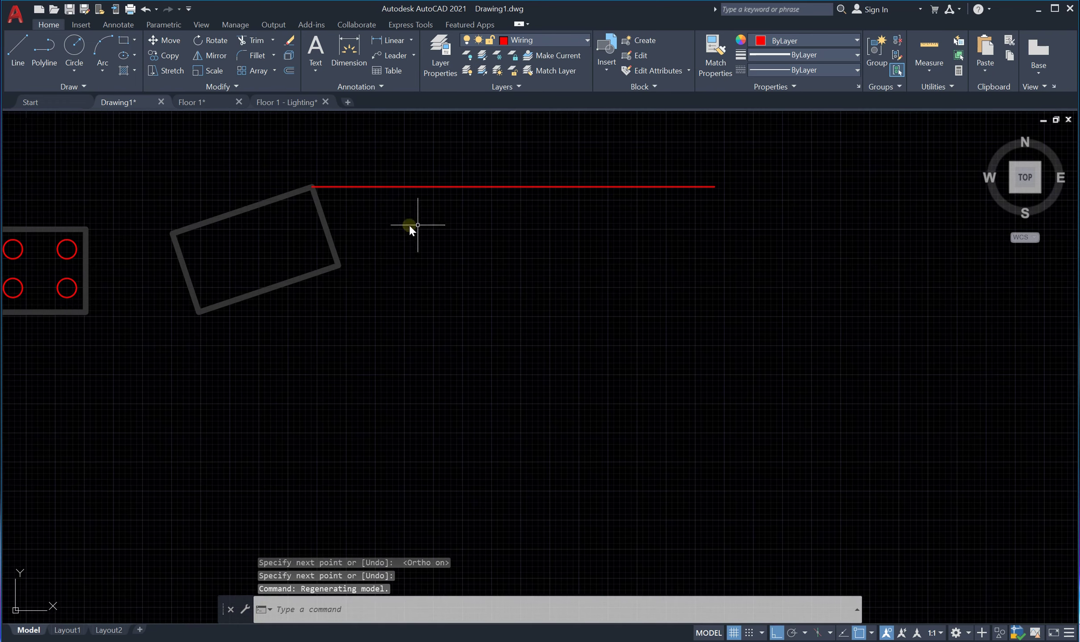
scroll(387, 245, up, 2)
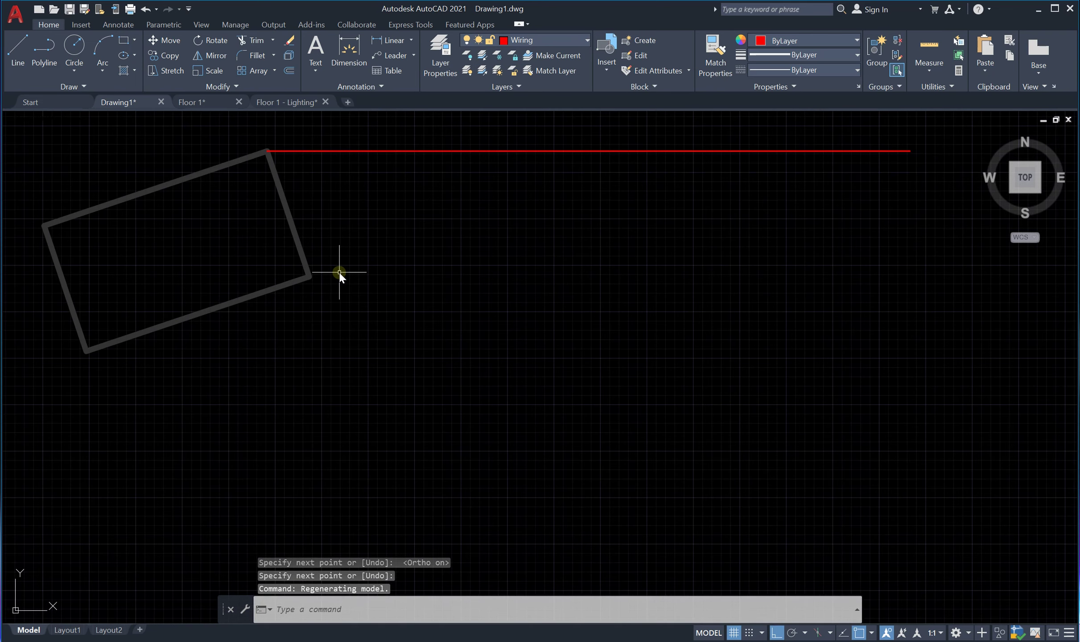
Step: Draw the lower wall from the angled room's lower-right corner and a vertical closing wall
key(Return)
click(311, 277)
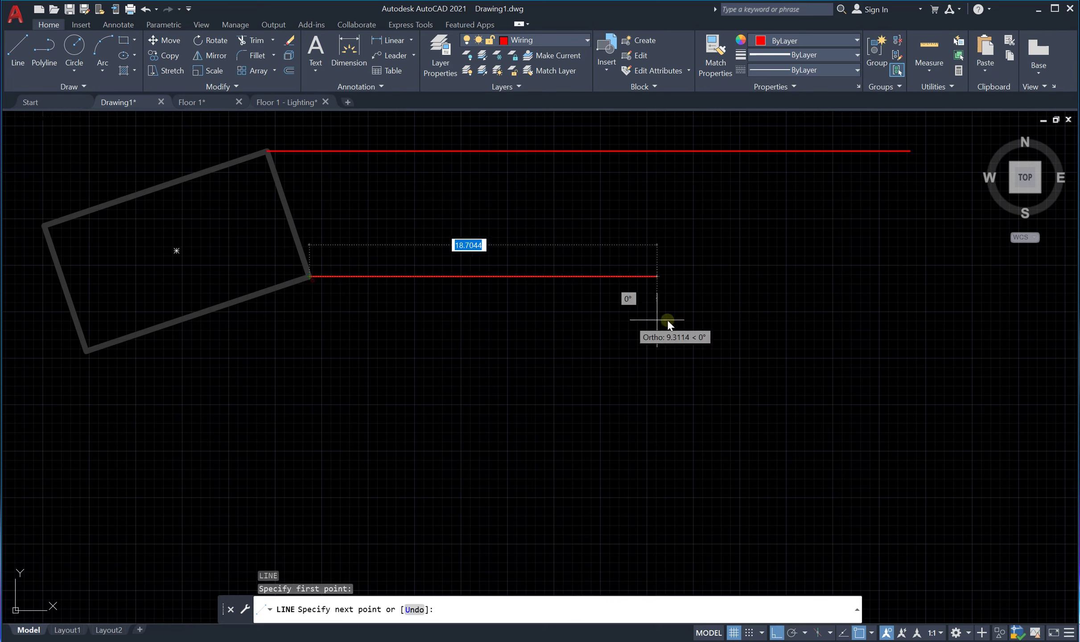
click(673, 320)
key(Return)
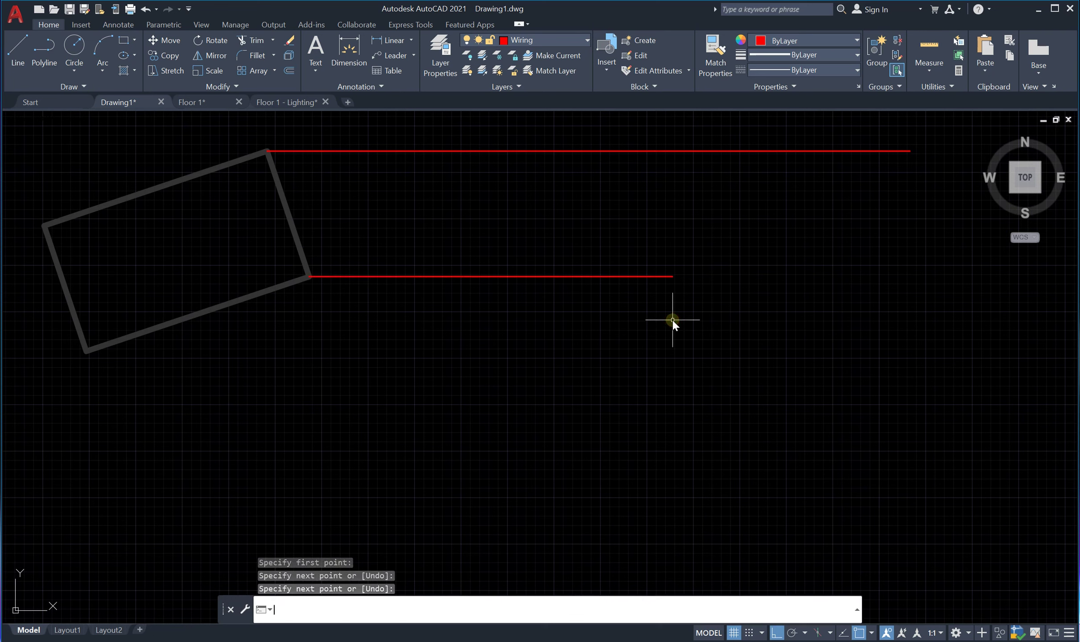
key(Return)
click(670, 277)
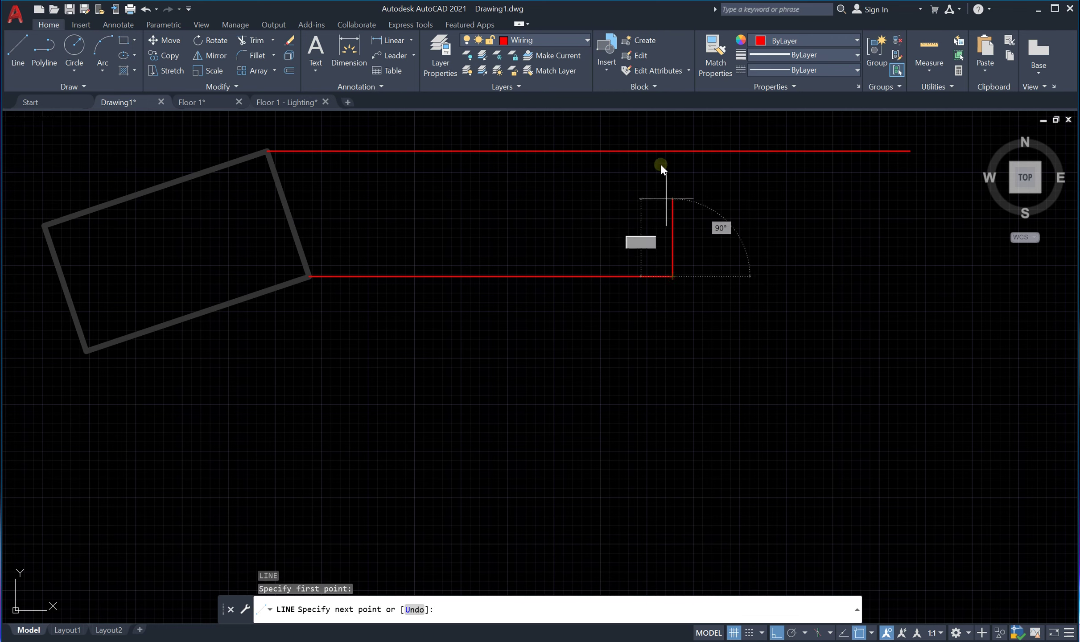
click(670, 152)
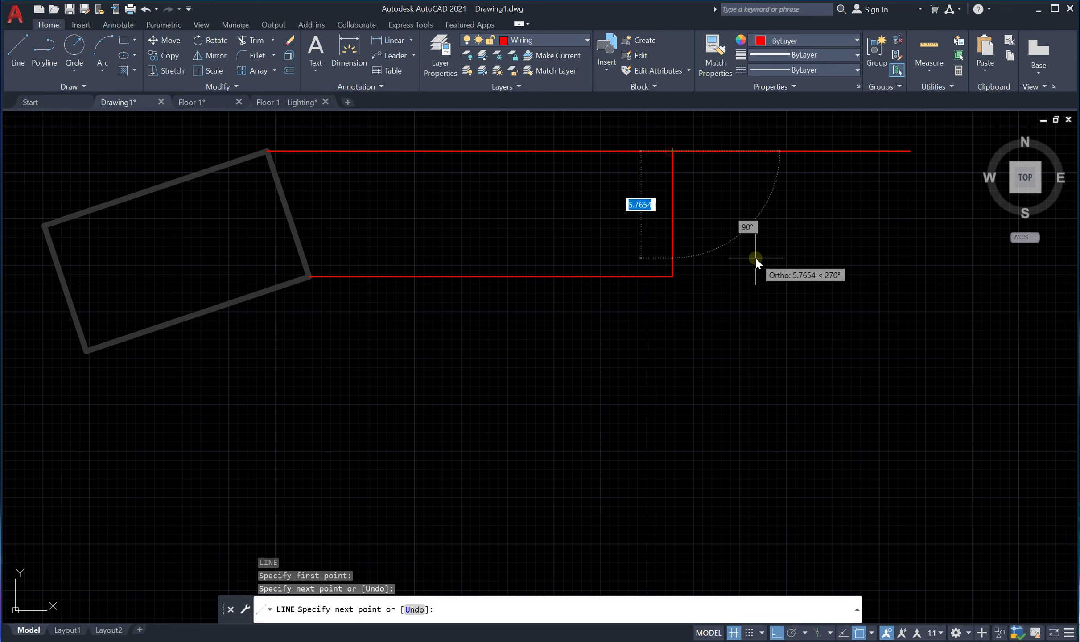
key(Escape)
scroll(719, 260, down, 5)
scroll(765, 233, up, 3)
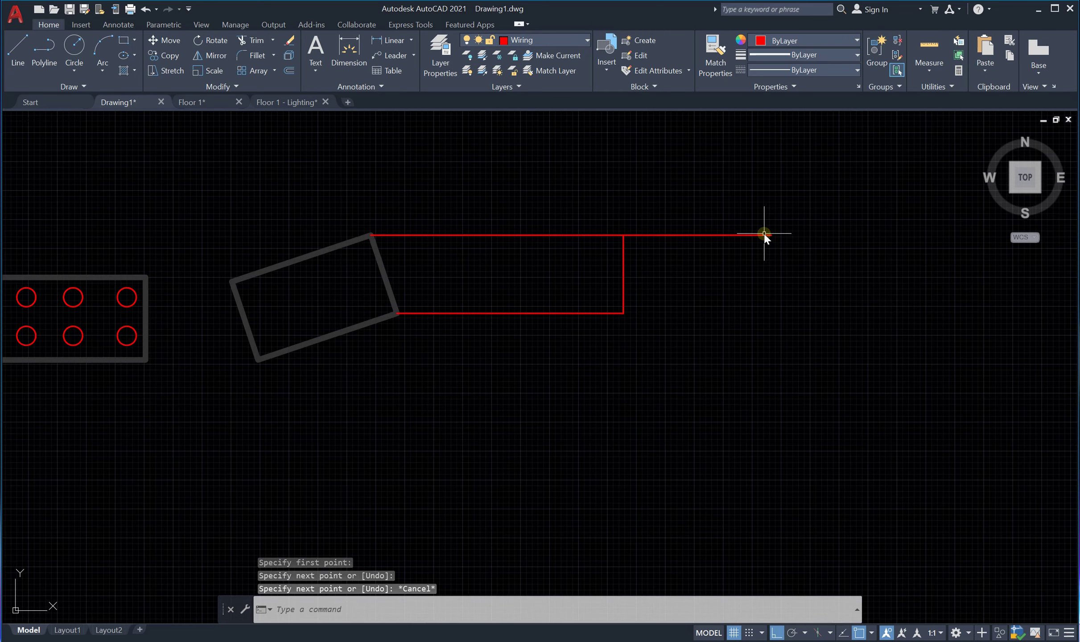
Step: Trim the top wall's excess beyond the new room's right wall
text(tr)
key(Return)
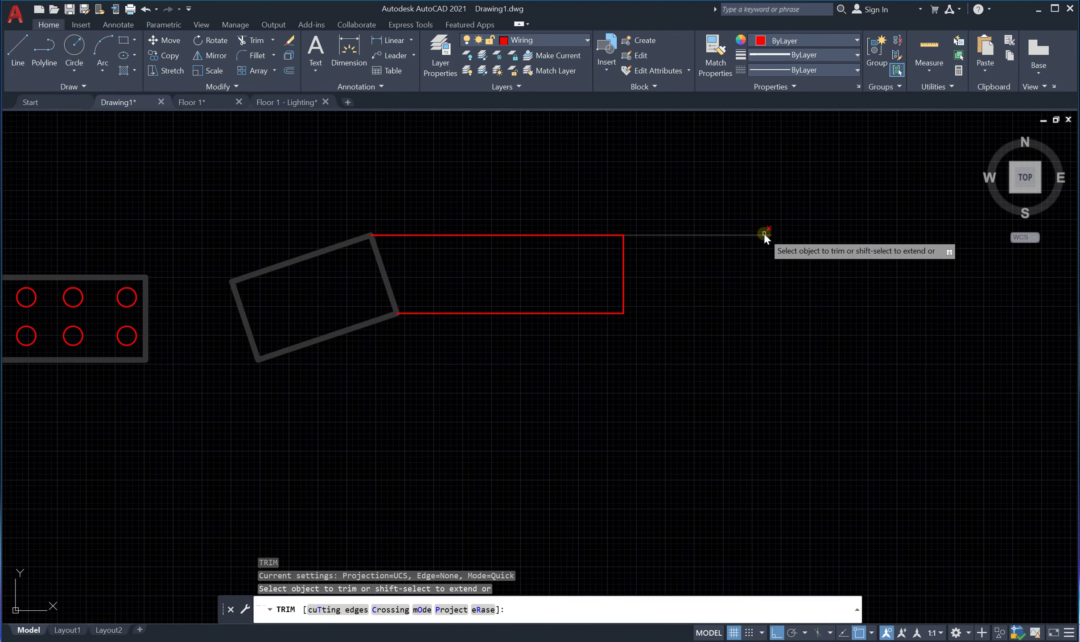
drag(796, 207, 723, 257)
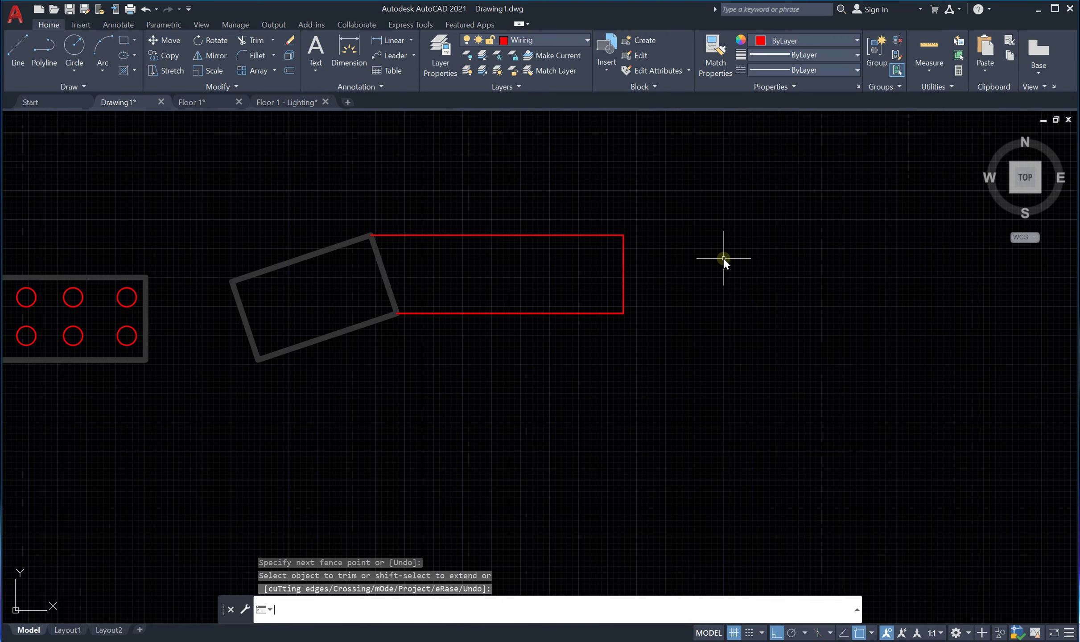
scroll(724, 259, down, 2)
scroll(638, 225, up, 4)
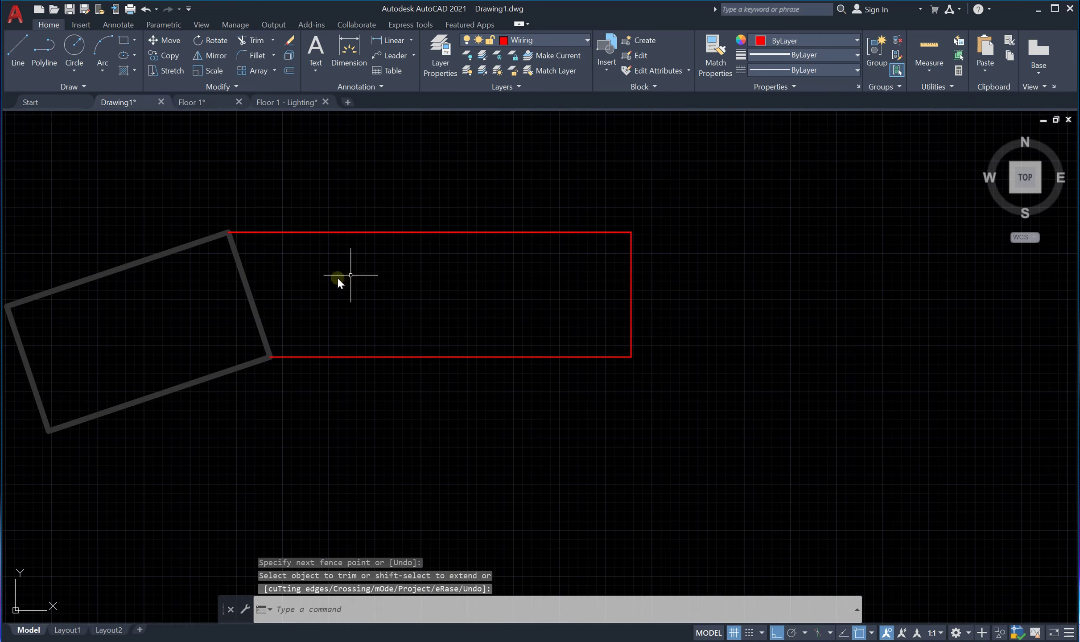
Step: Move the new red room outline onto the Arch layer
click(724, 196)
click(427, 438)
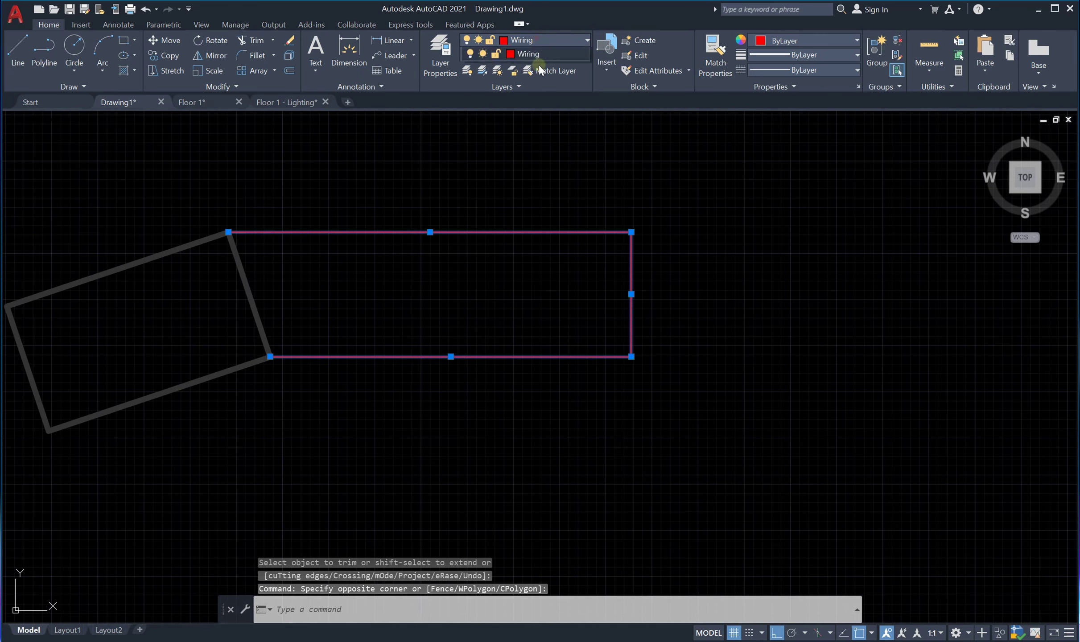
click(535, 40)
click(522, 61)
scroll(744, 282, down, 2)
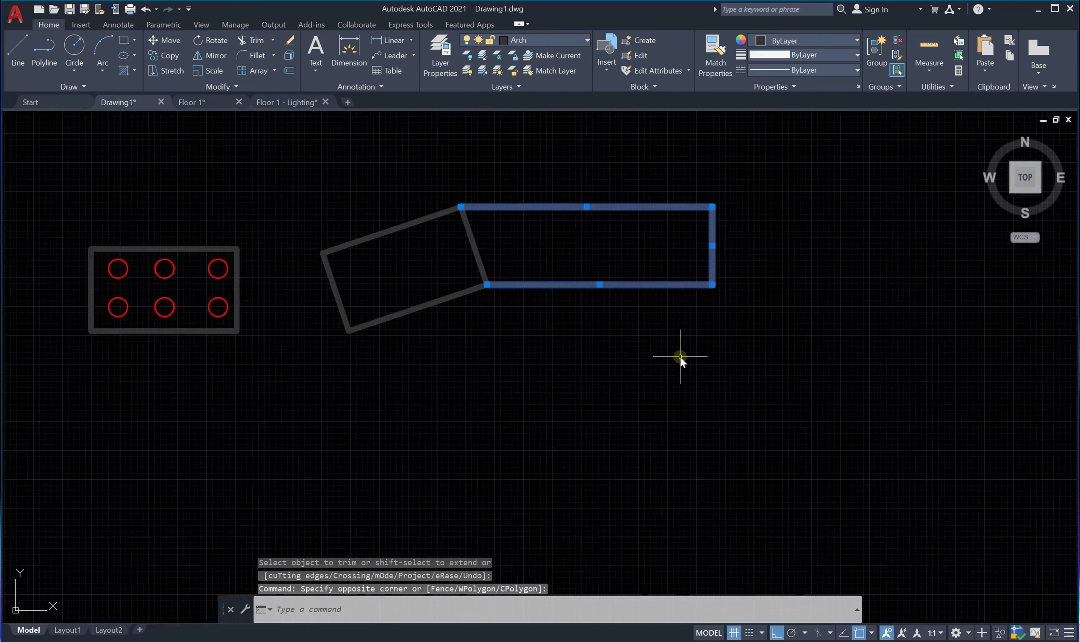
scroll(606, 213, up, 3)
key(Escape)
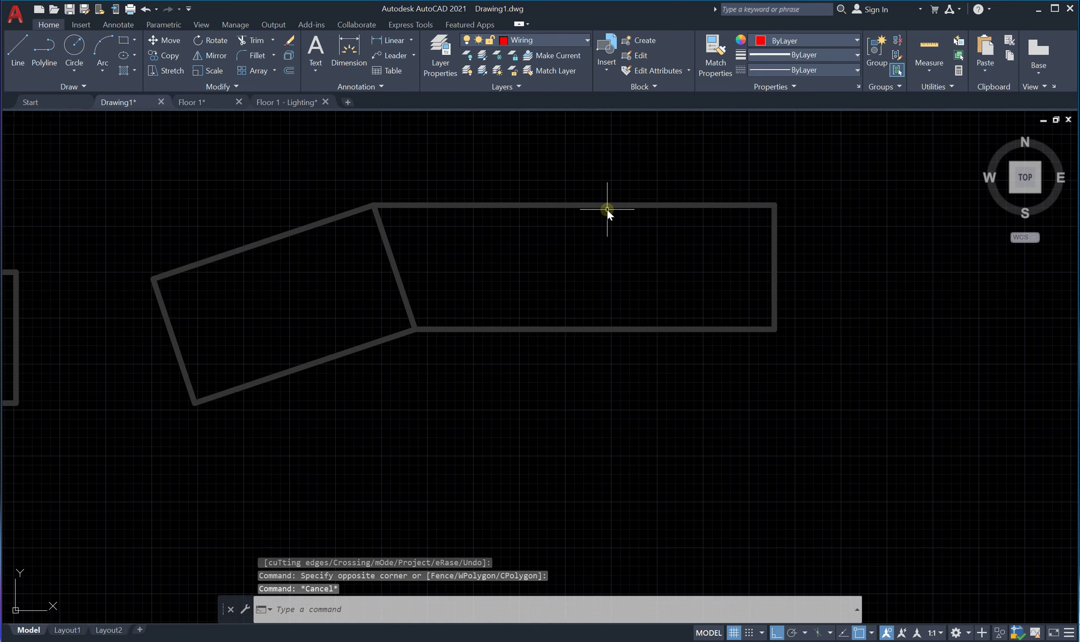
scroll(513, 263, down, 2)
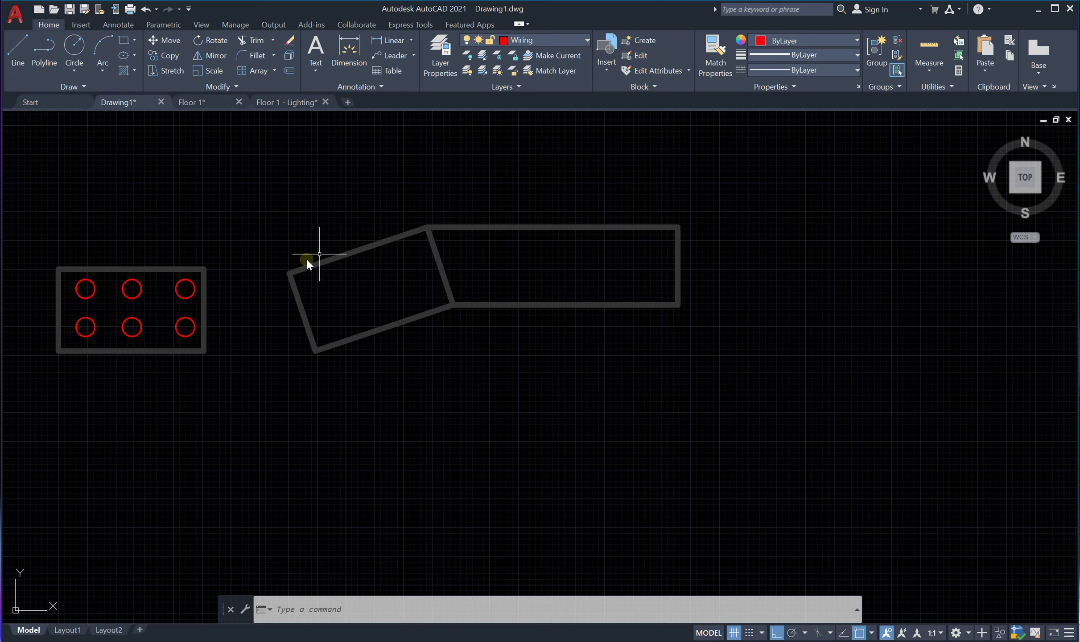
scroll(379, 273, down, 4)
scroll(320, 273, up, 4)
scroll(290, 277, down, 1)
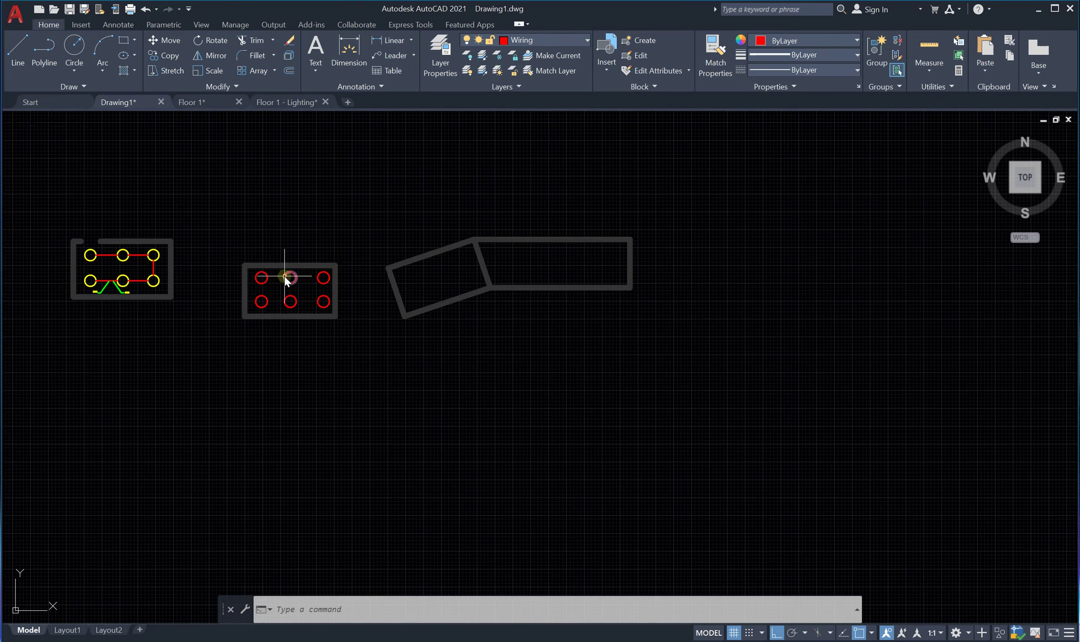
scroll(341, 263, up, 1)
scroll(341, 264, up, 2)
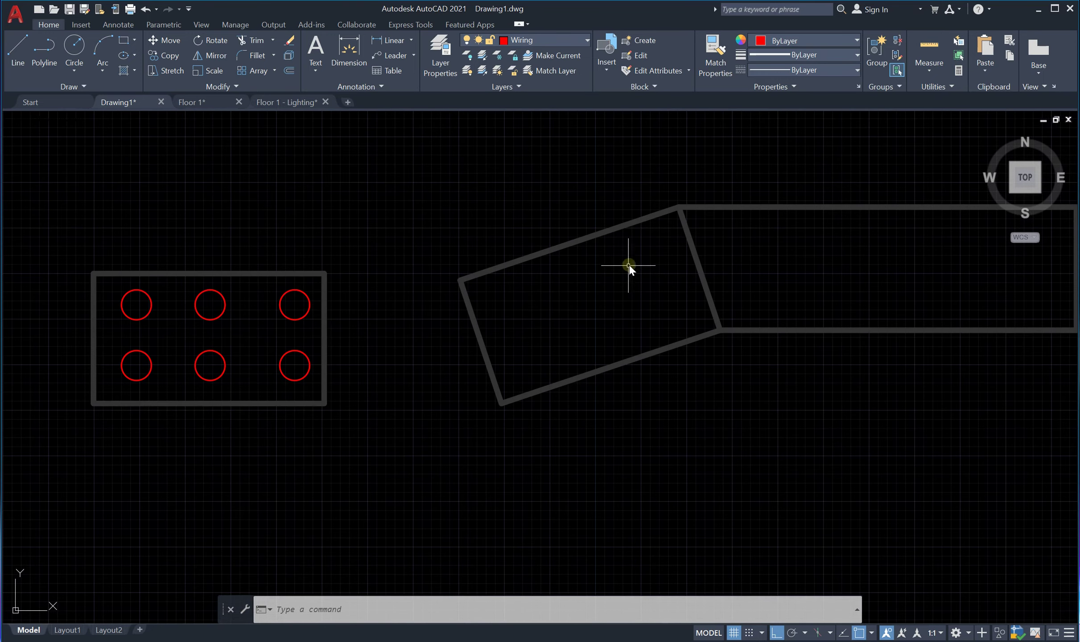
scroll(624, 265, up, 4)
scroll(619, 263, down, 4)
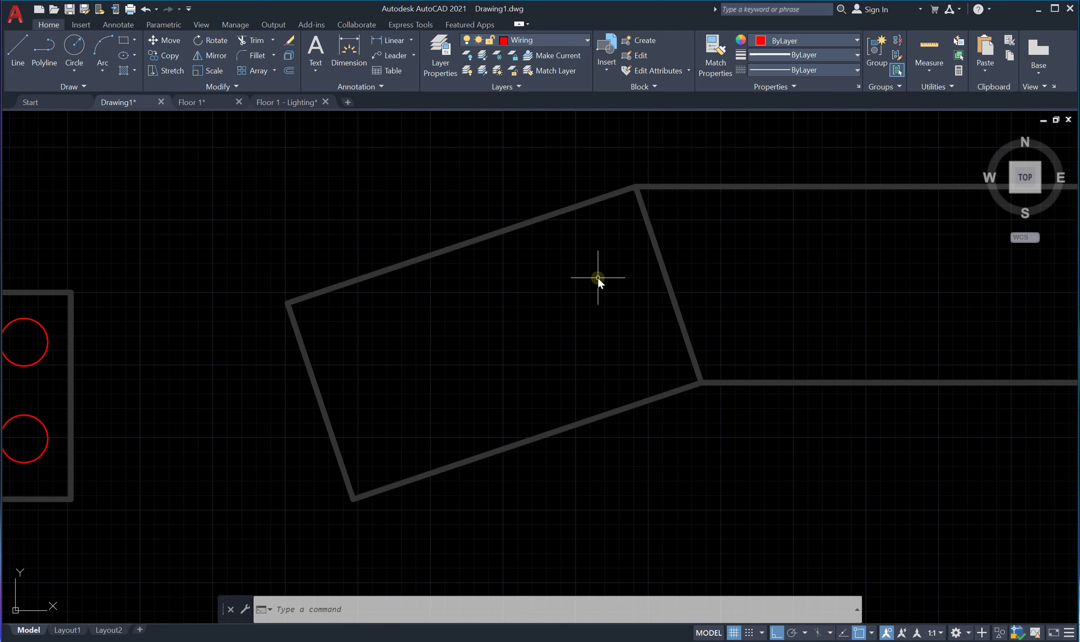
Step: Draw a circle inside the tilted room near its upper-right wall, setting the radius by click
text(c)
key(Return)
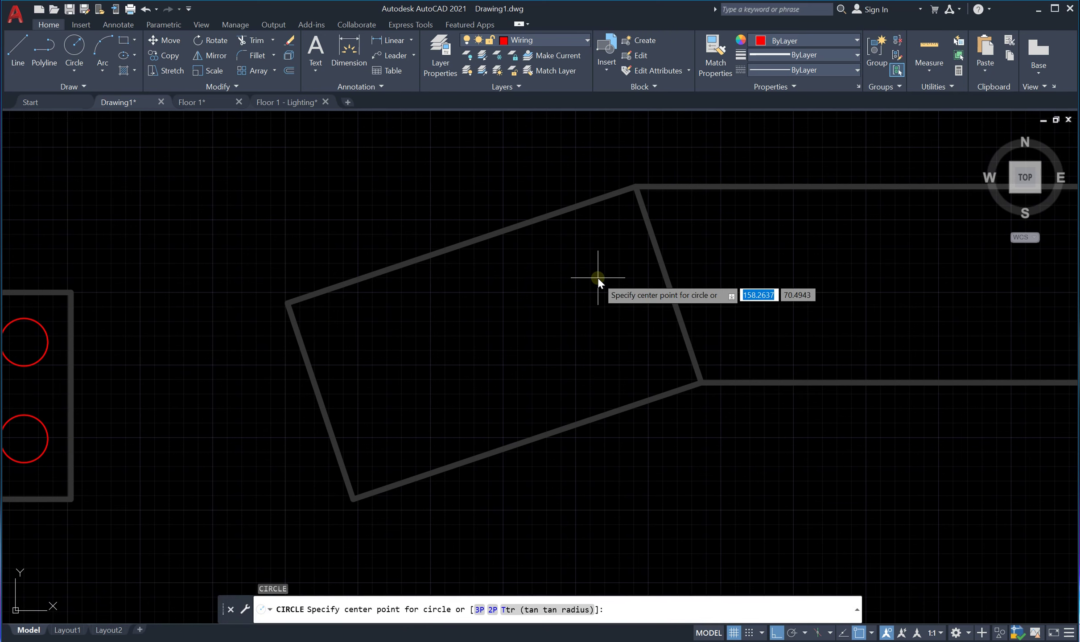
click(601, 262)
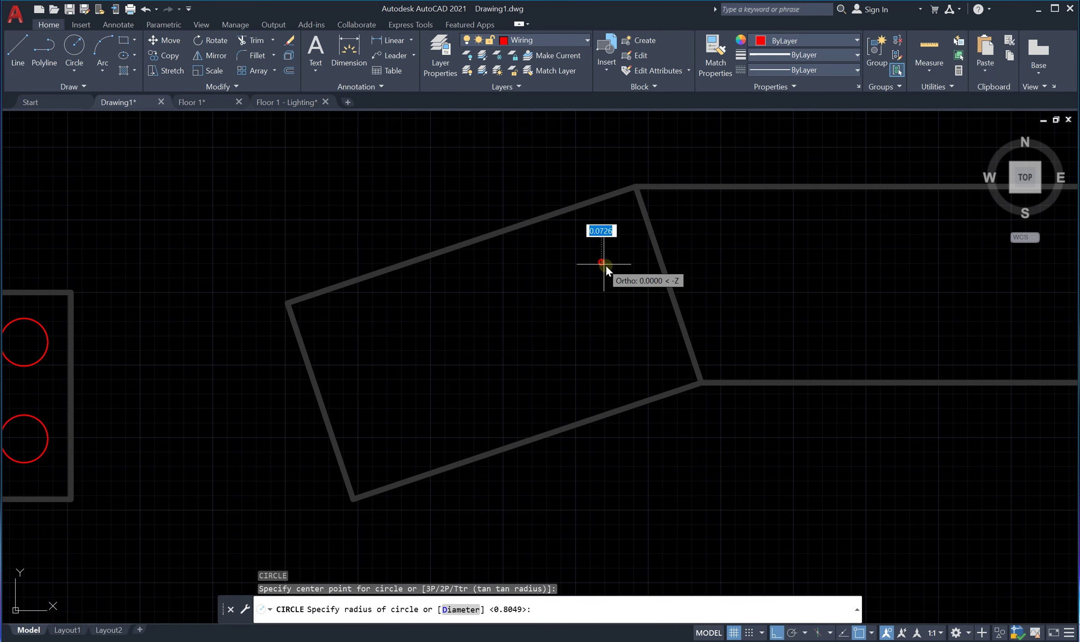
click(621, 285)
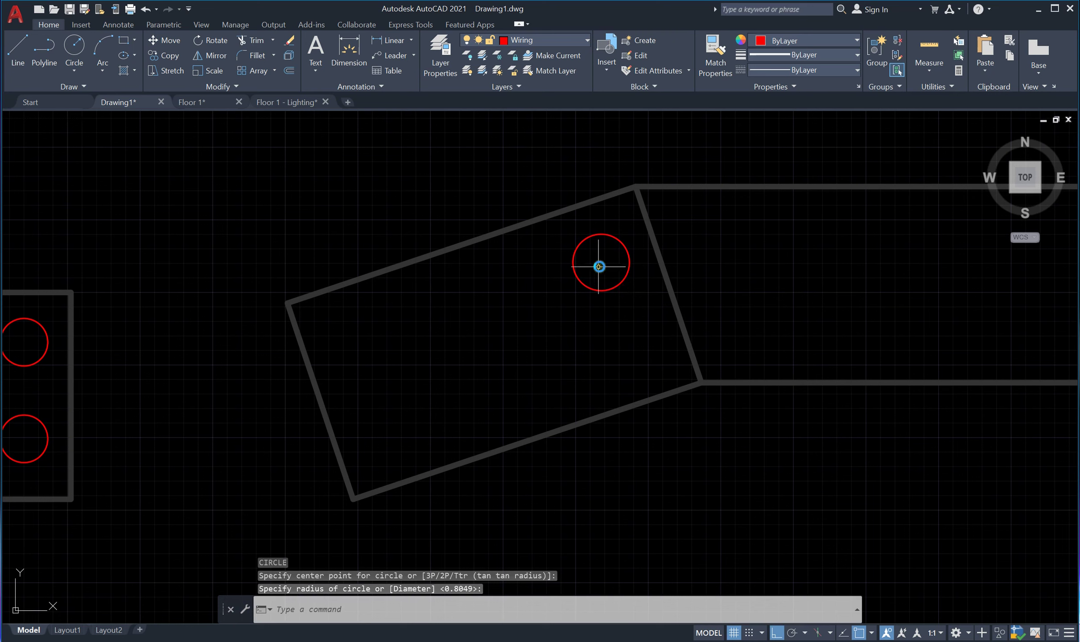
text(co)
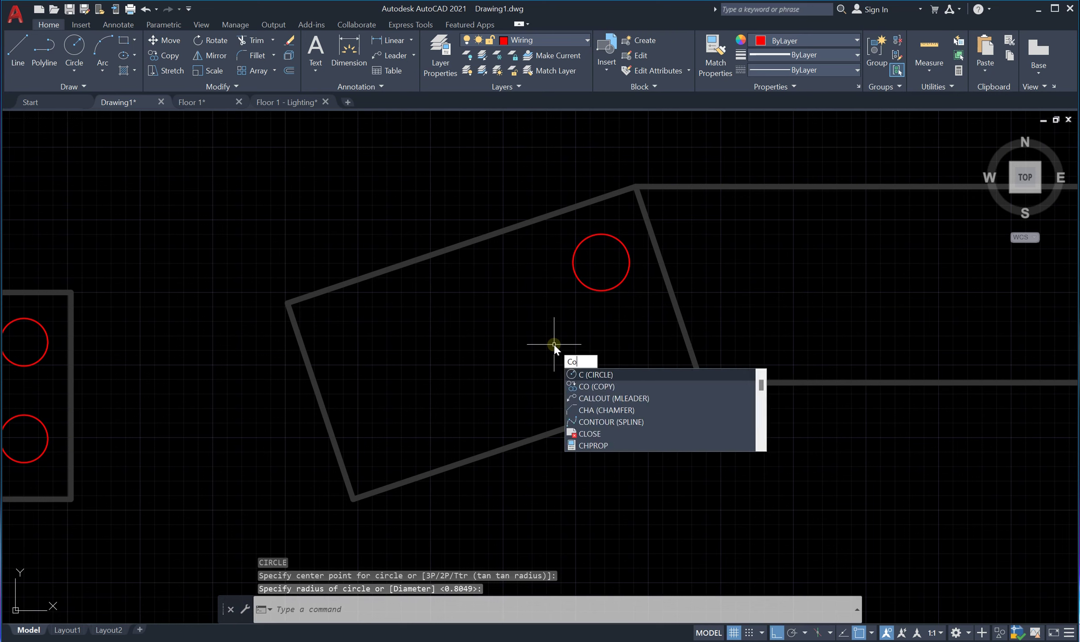
key(Return)
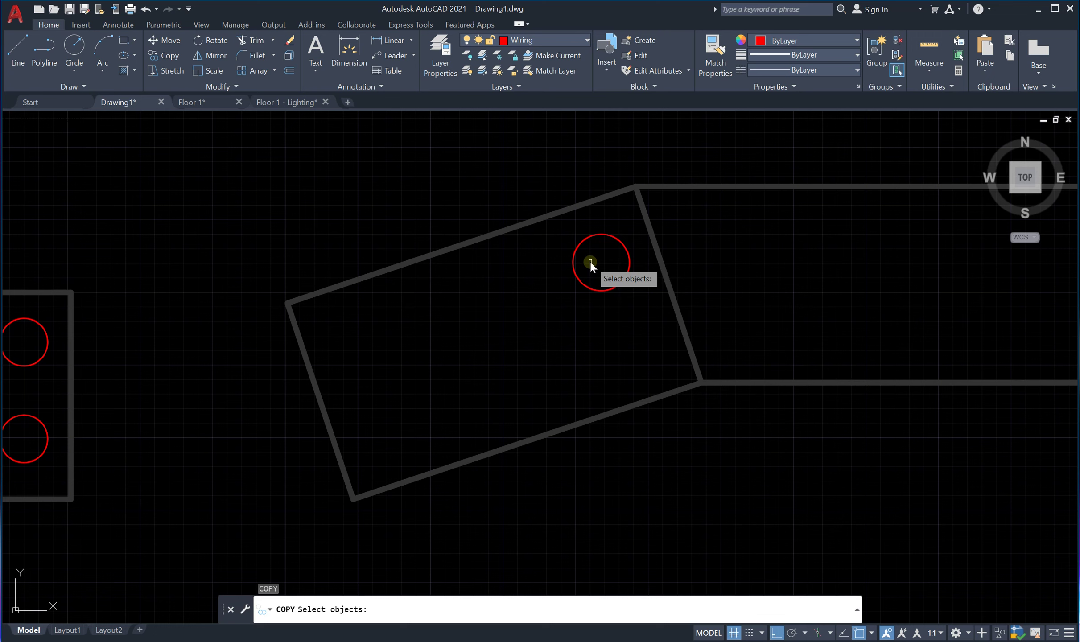
Step: With Ortho off, copy the new circle diagonally toward the angled room's right wall
click(622, 242)
key(Return)
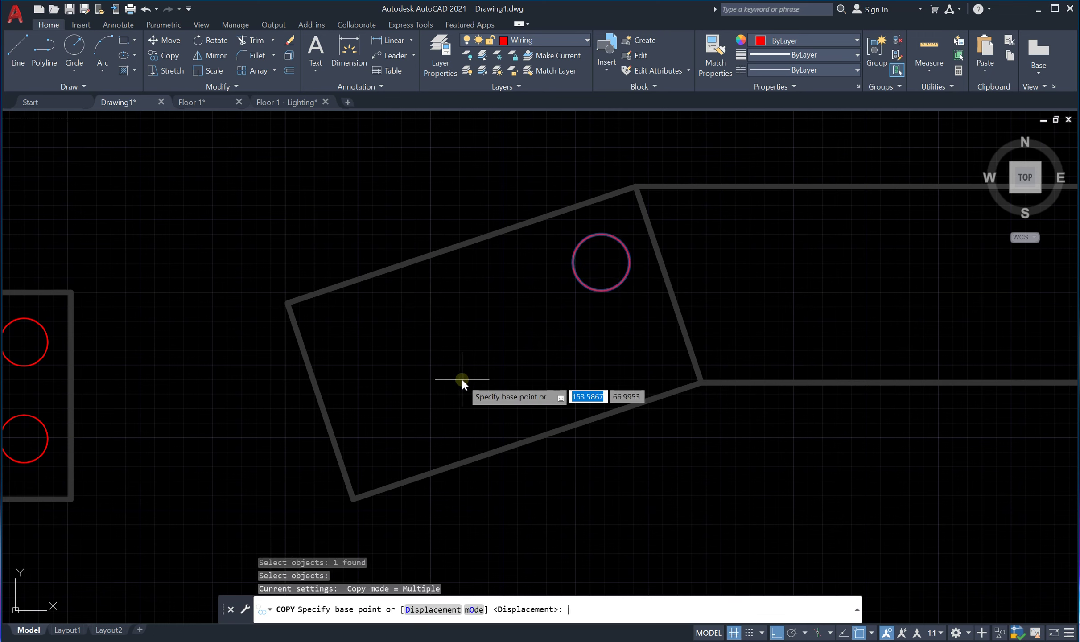
click(601, 263)
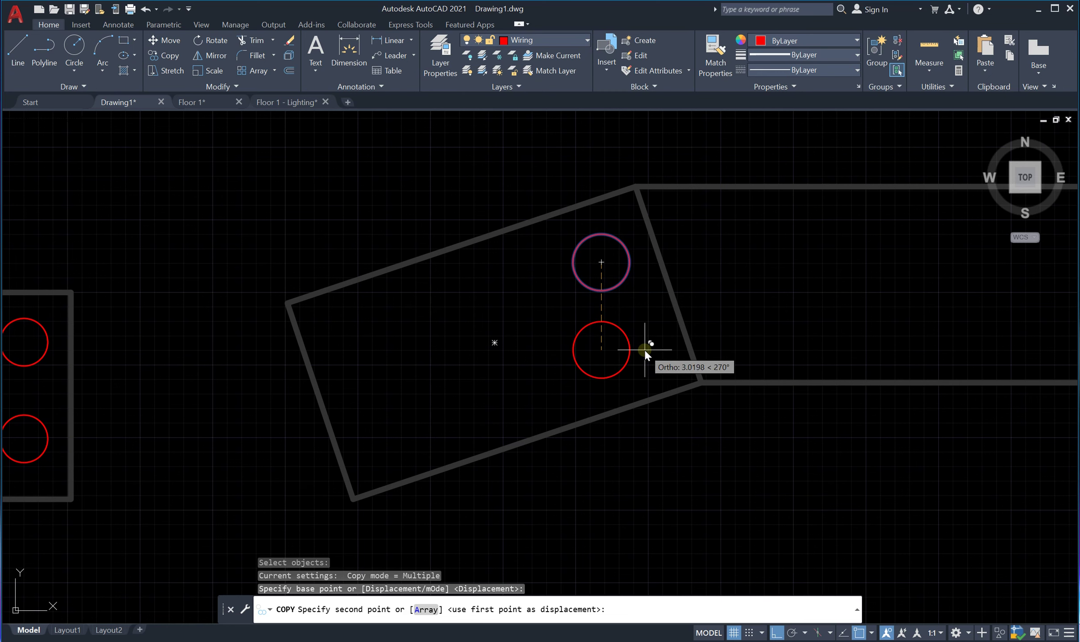
key(F8)
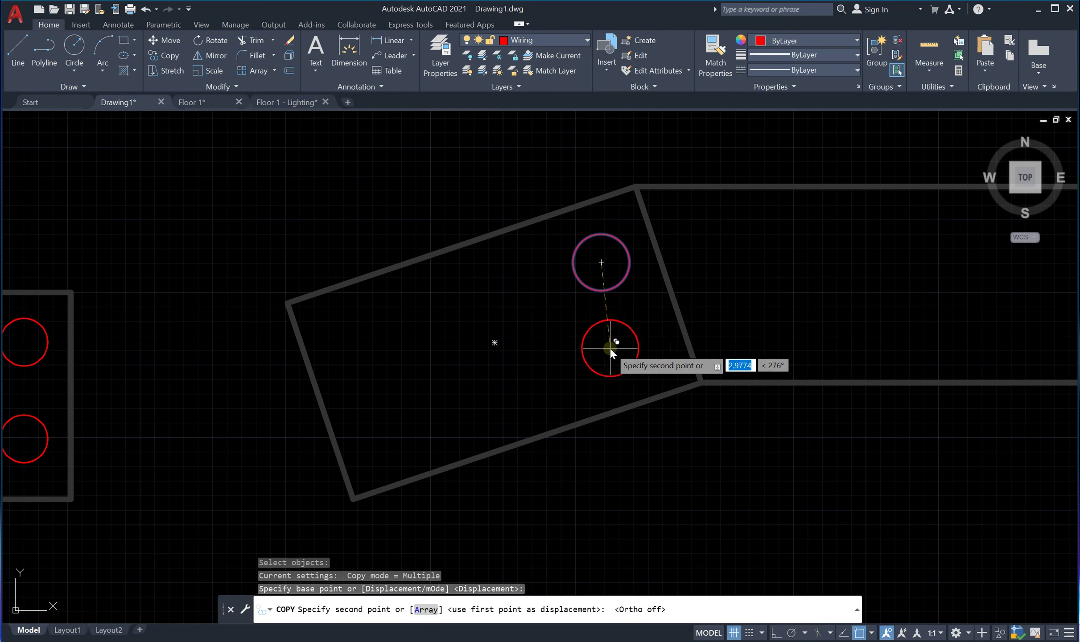
click(637, 351)
key(Escape)
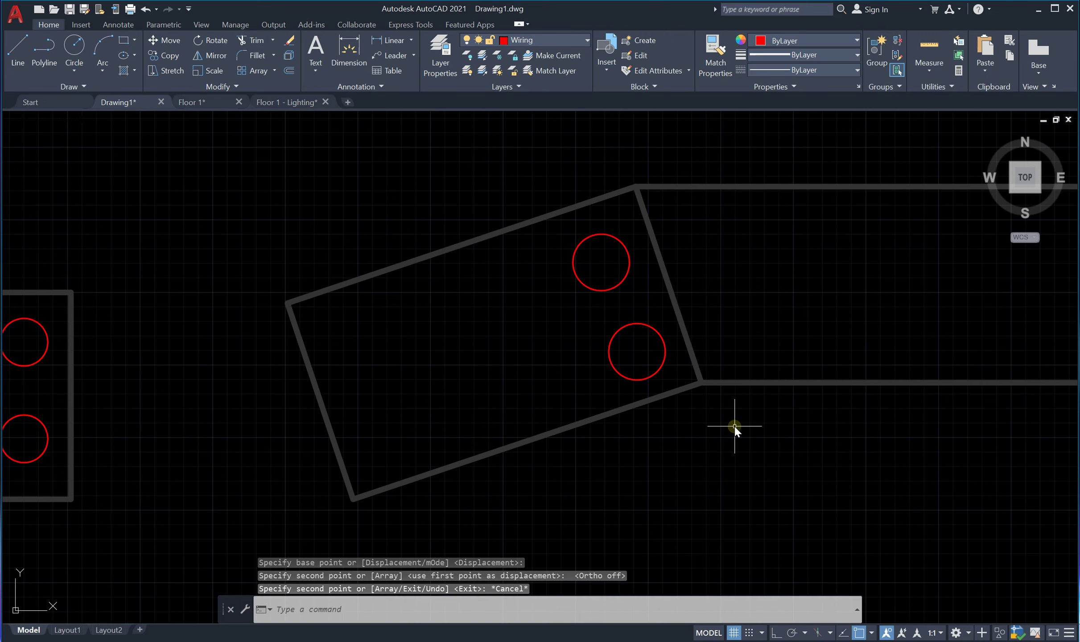
Step: Copy both circles from the lower circle's centre to spots mid-room and lower-left
click(638, 239)
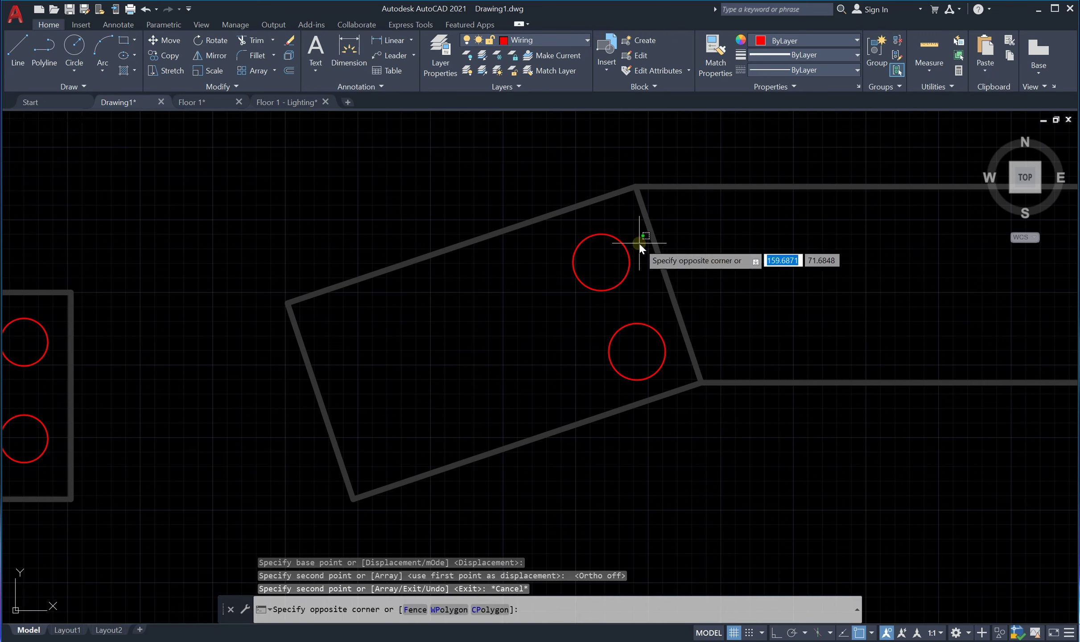
click(592, 372)
text(co)
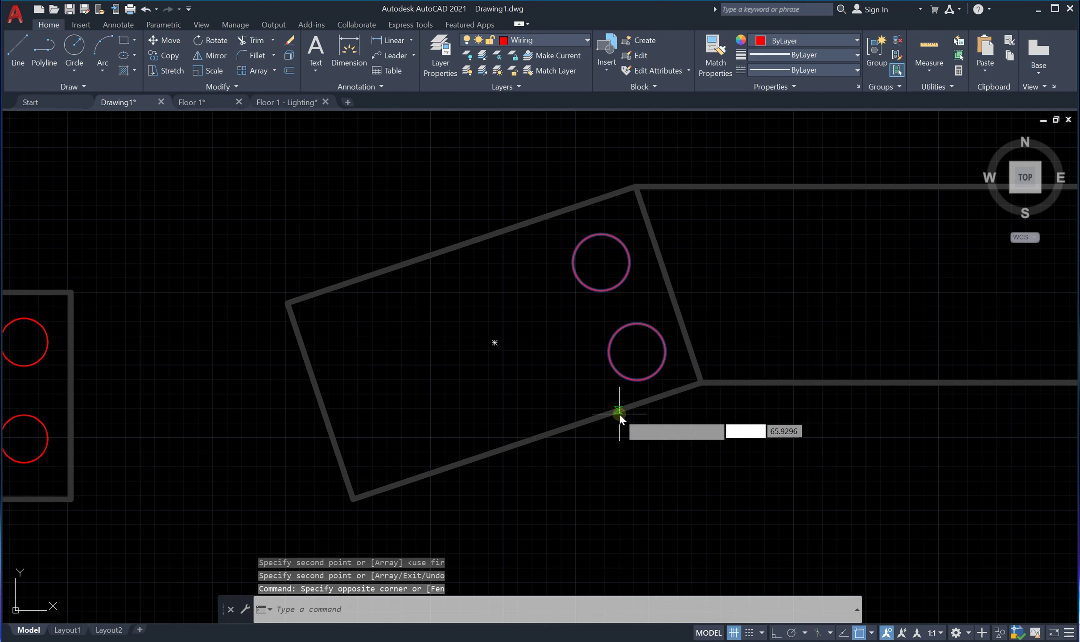
key(Return)
click(635, 347)
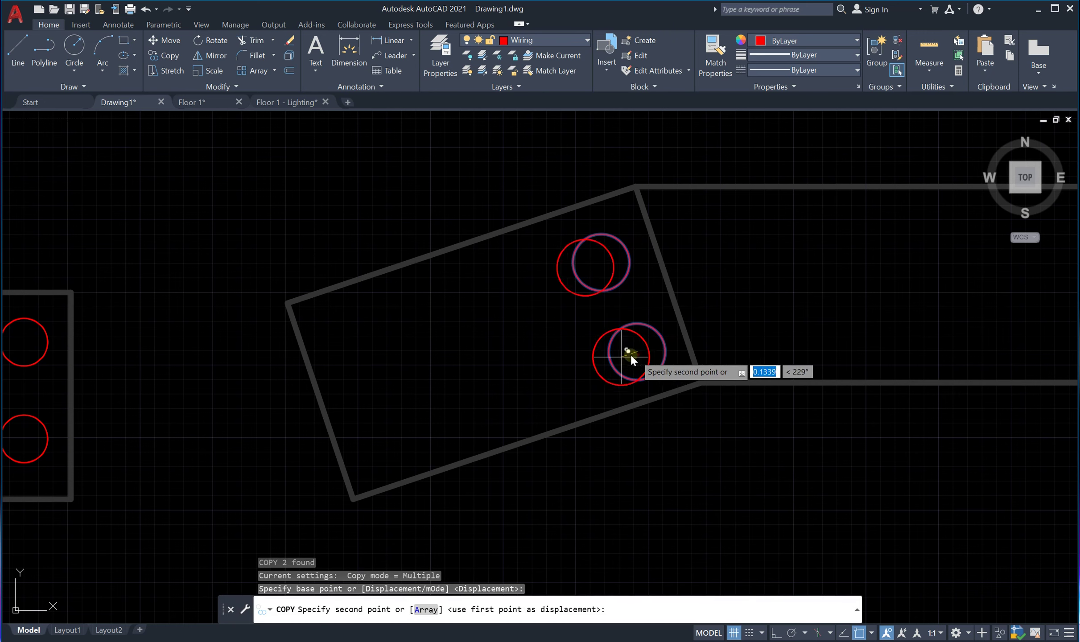
click(519, 396)
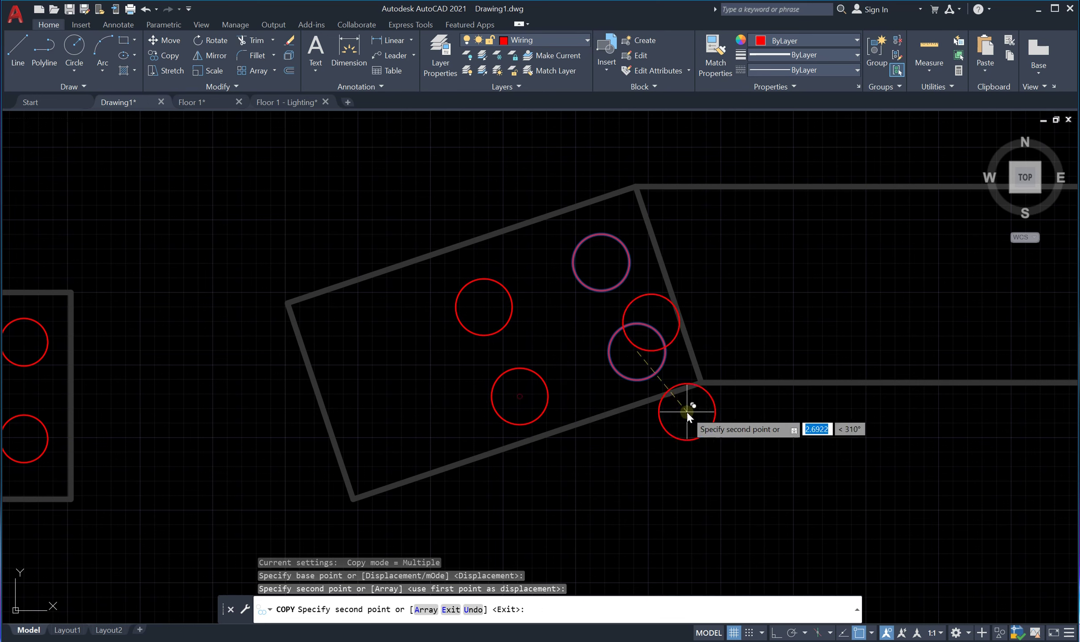
click(399, 441)
key(Escape)
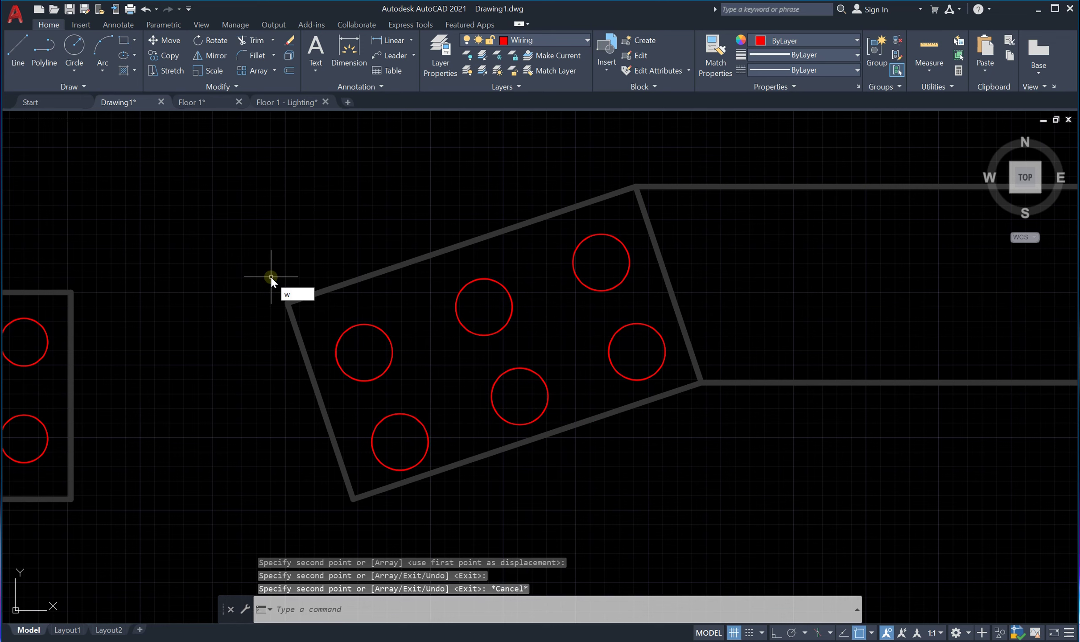
Step: Erase all six circles from the angled room using two crossing selections
key(Escape)
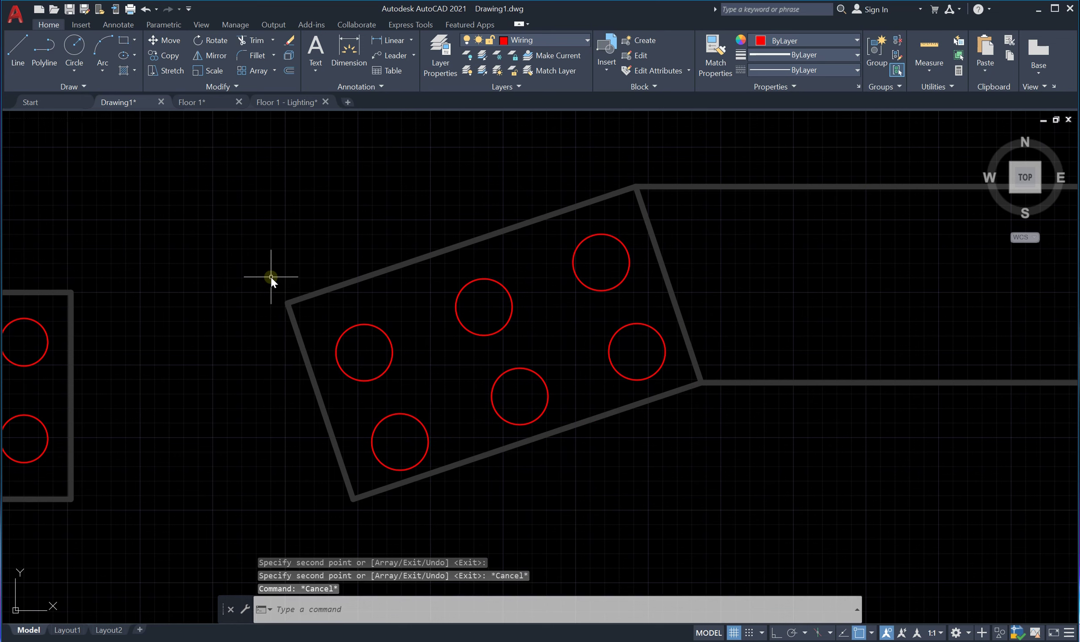
scroll(272, 277, down, 4)
scroll(207, 241, up, 4)
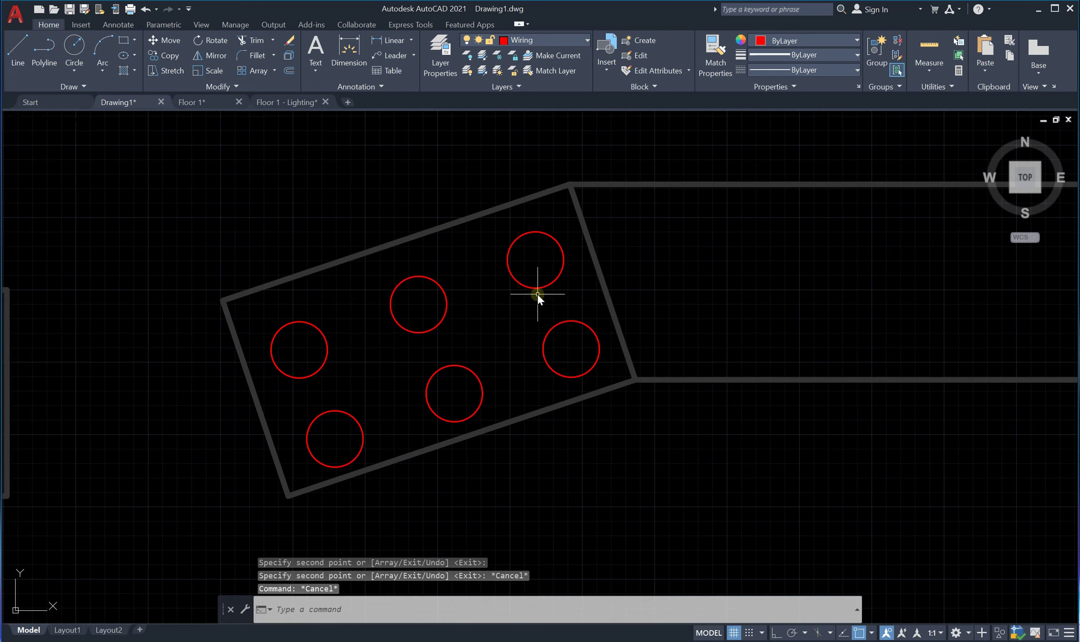
click(570, 239)
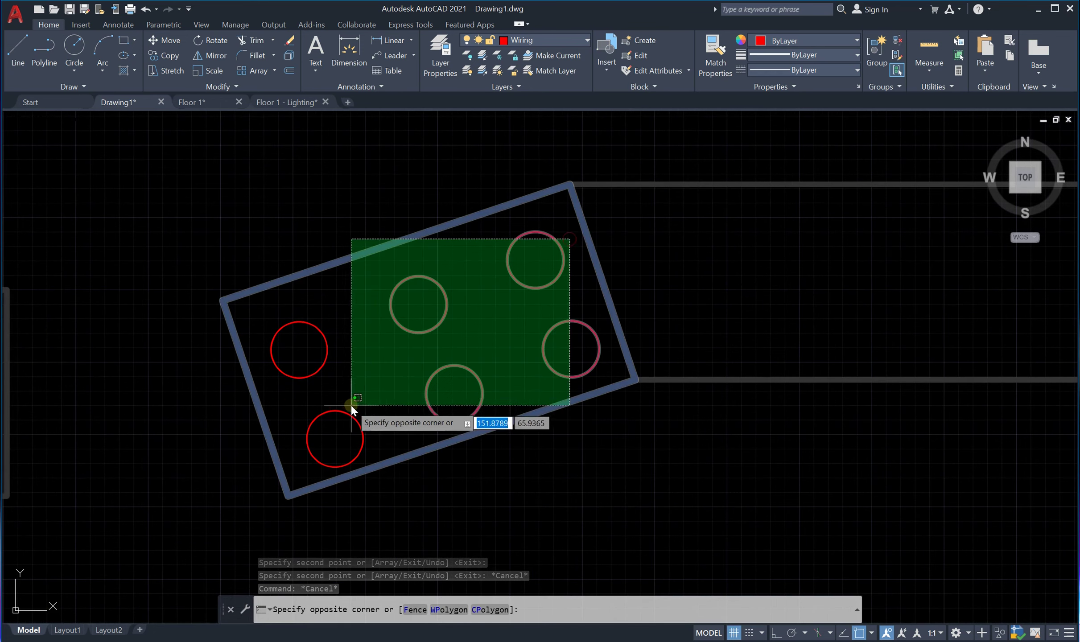
click(438, 400)
key(Delete)
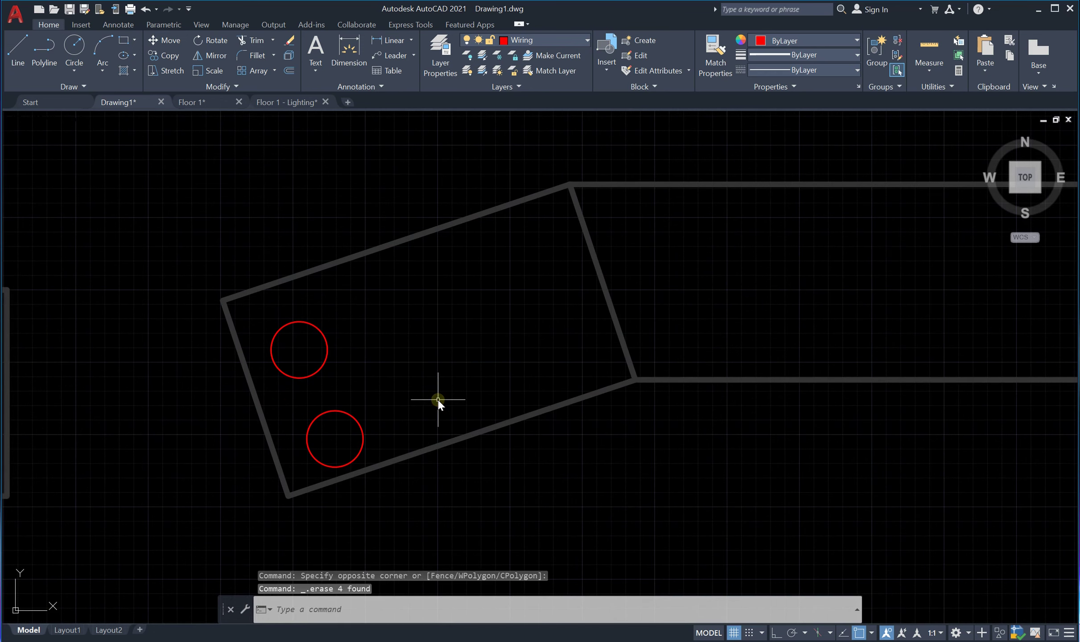
click(394, 319)
click(314, 455)
key(Delete)
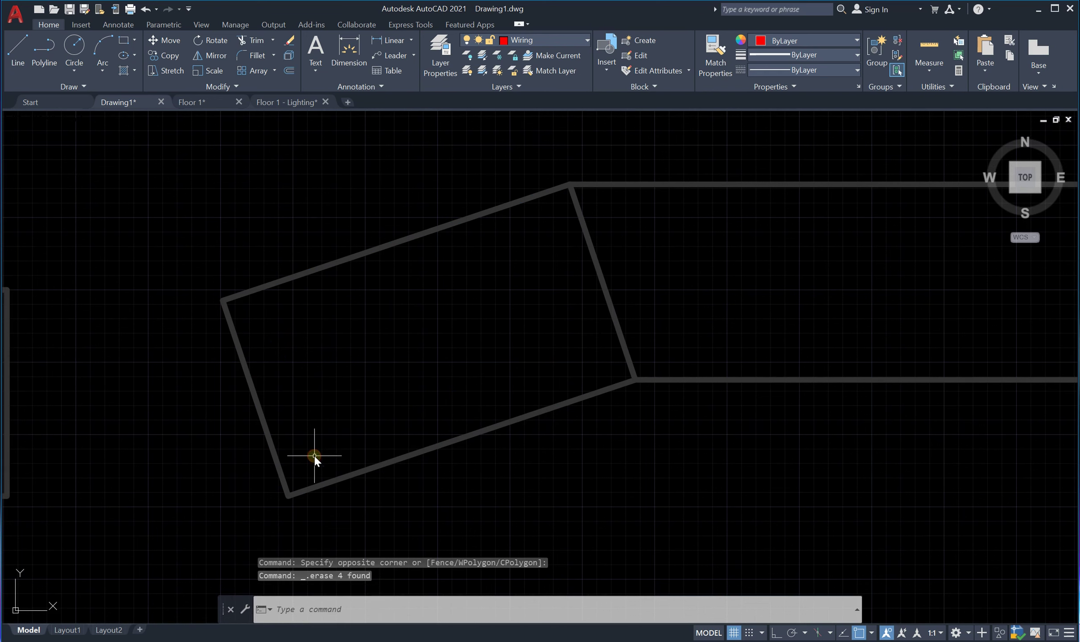
Step: Draw a small red rectangle near the room's upper edge with REC, then select it
text(rec)
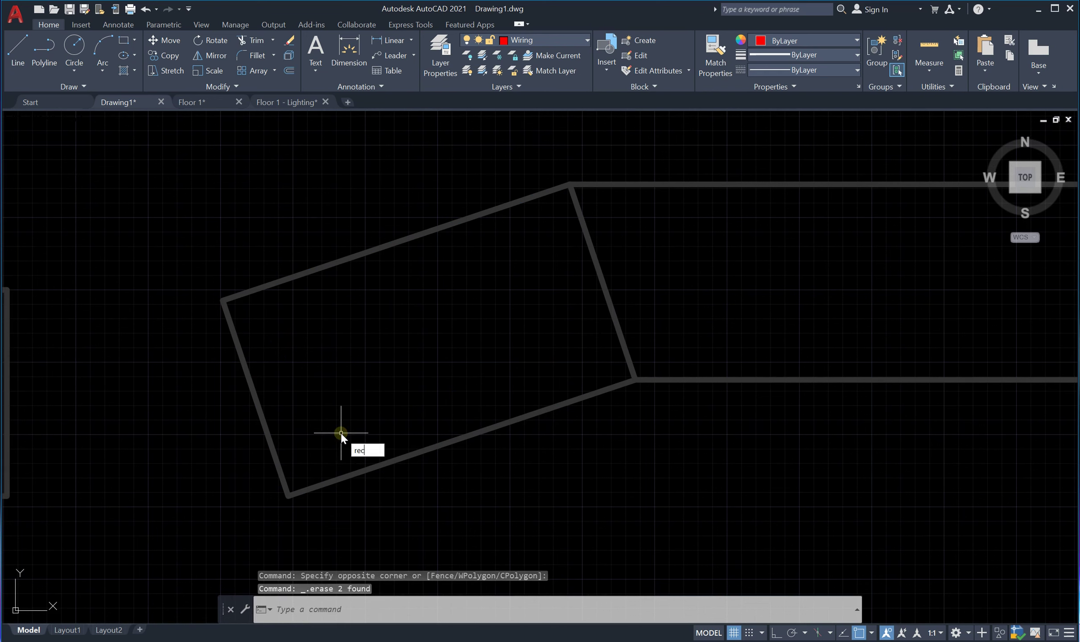
key(Return)
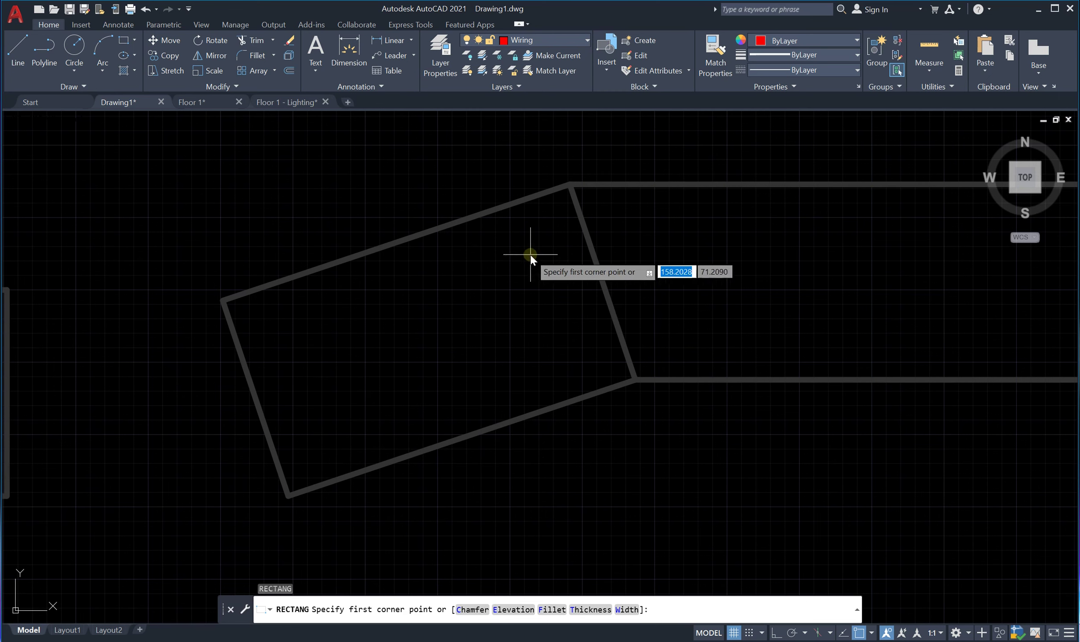
click(555, 238)
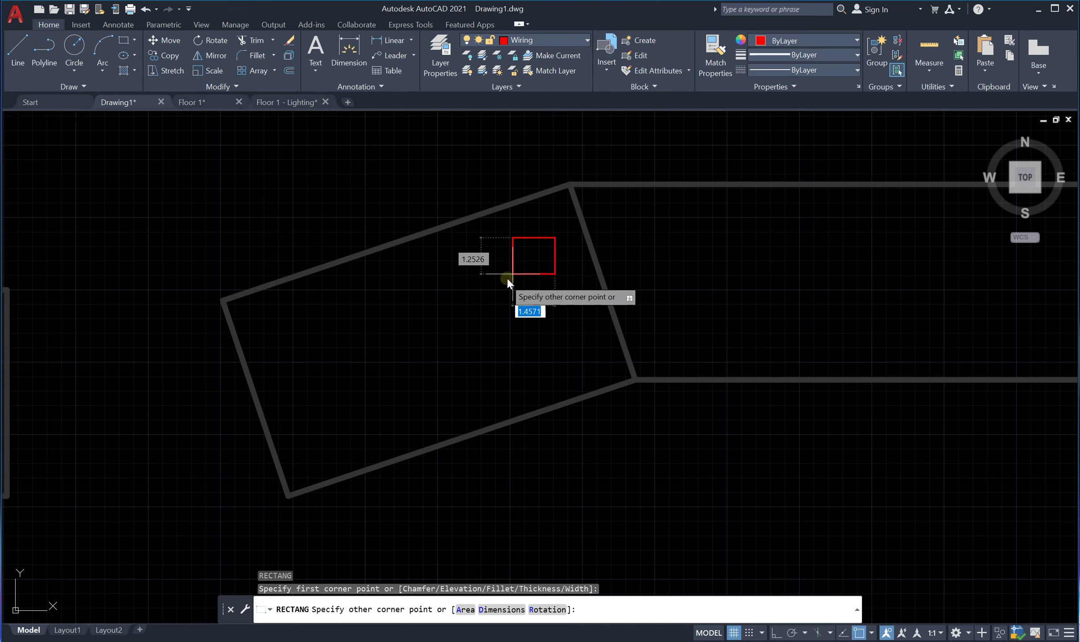
click(499, 284)
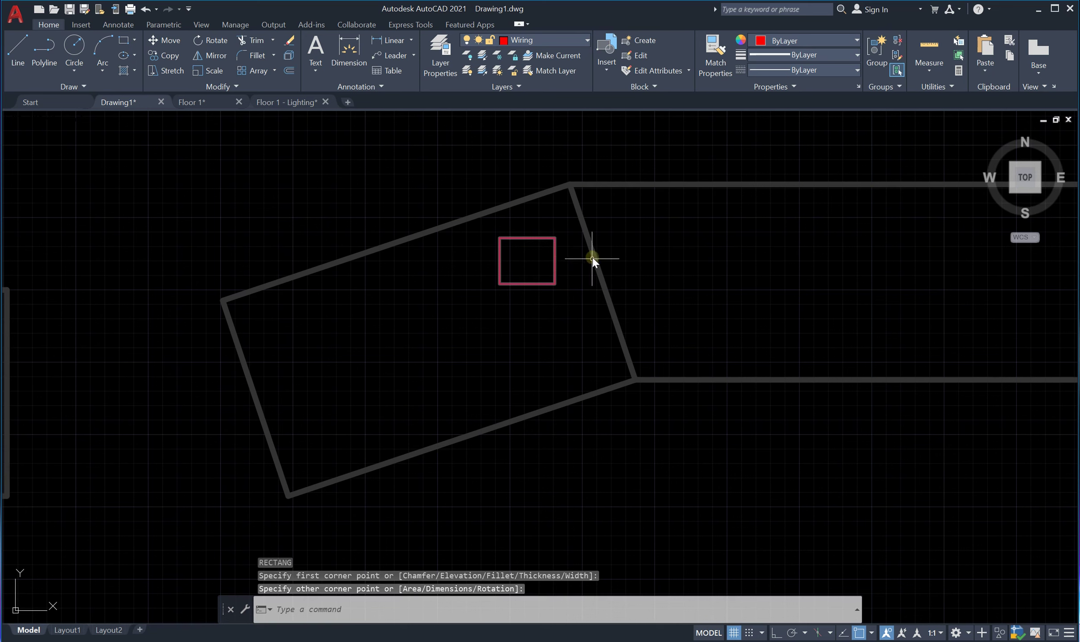
click(556, 283)
Step: Rotate the rectangle about 19° around its centre to match the room's walls
text(ro)
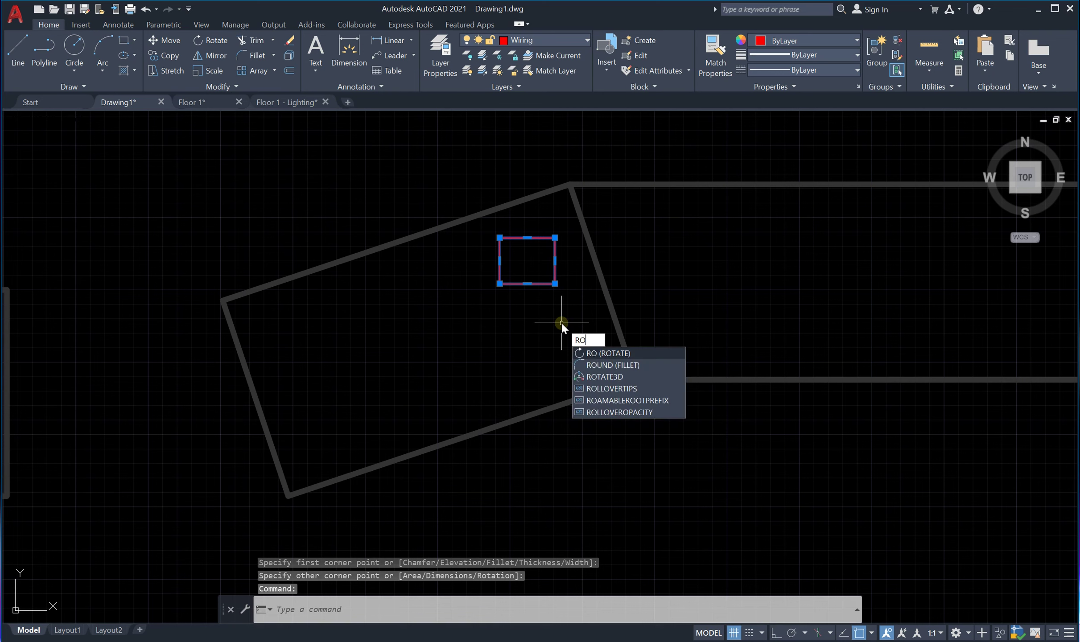
key(Return)
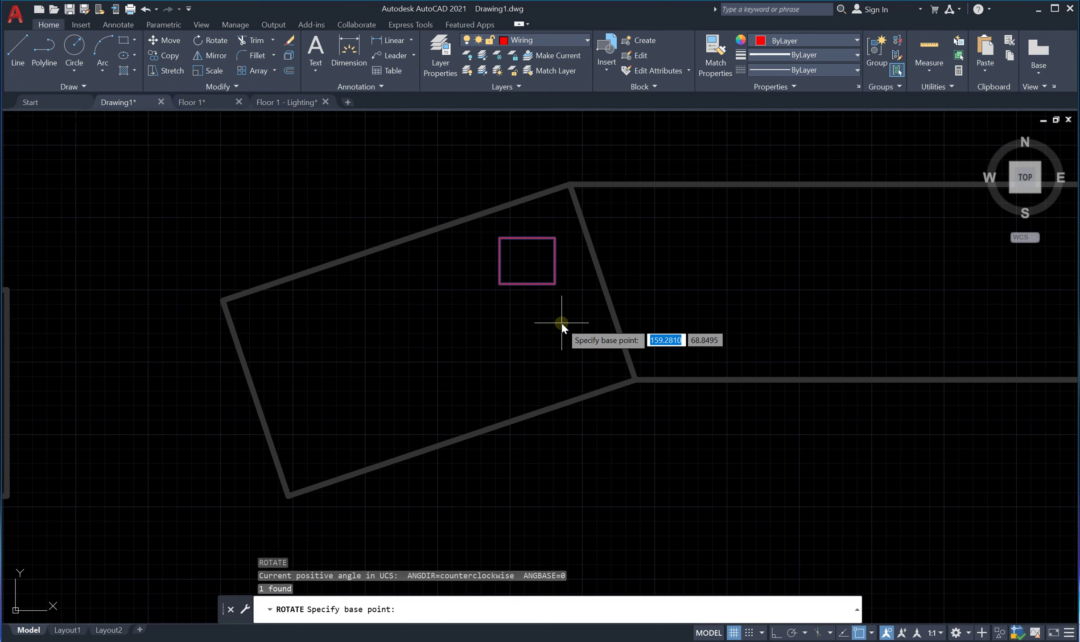
click(526, 263)
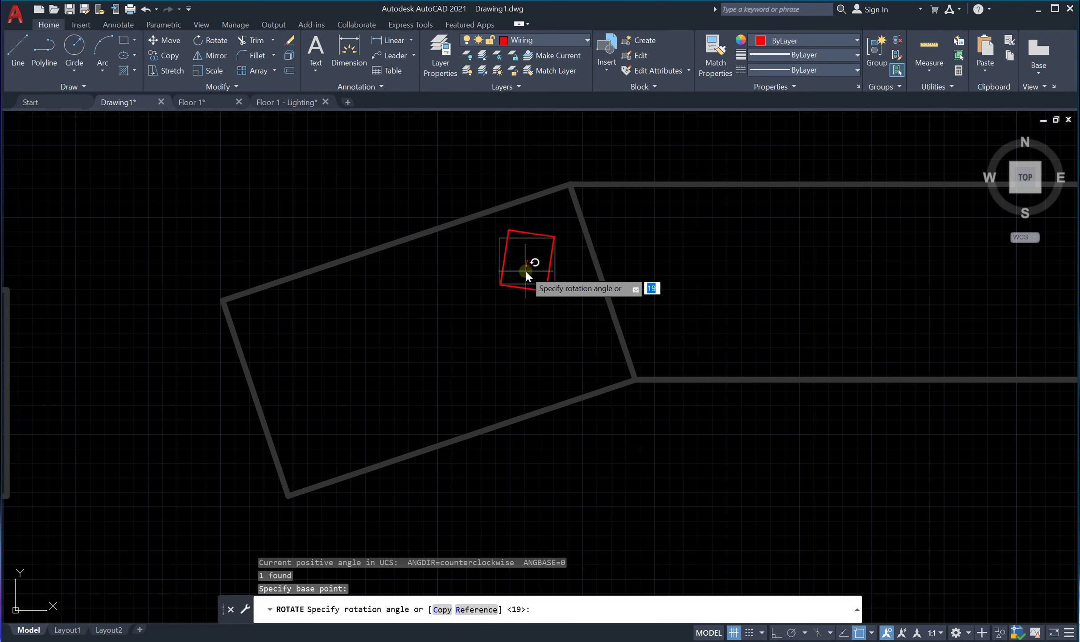
click(585, 241)
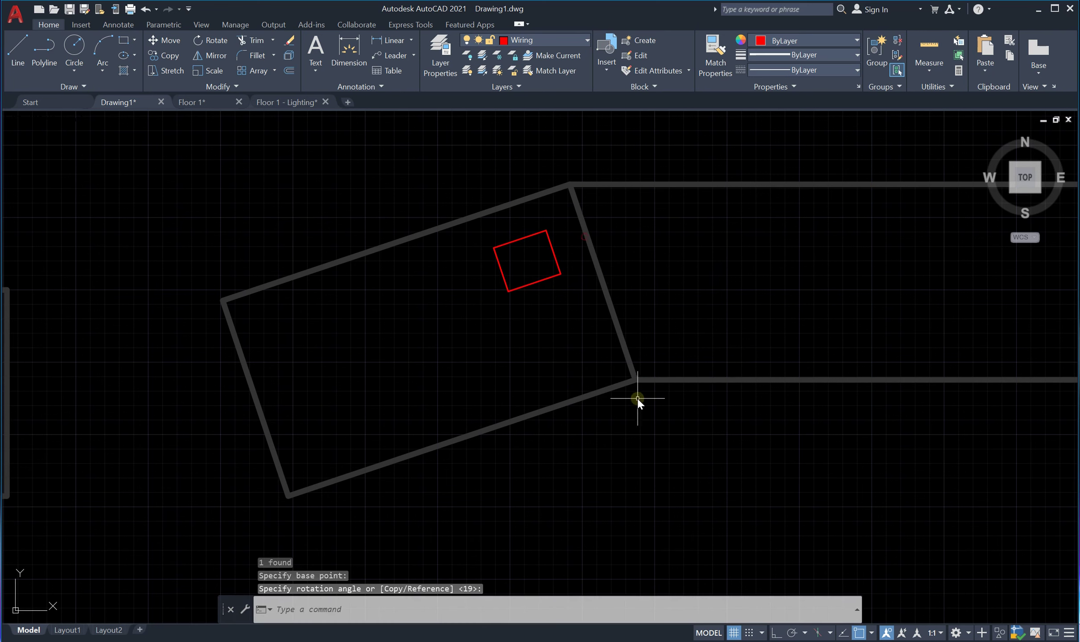
Step: Copy the rotated rectangle from its centre to a spot just below, then select both
click(558, 268)
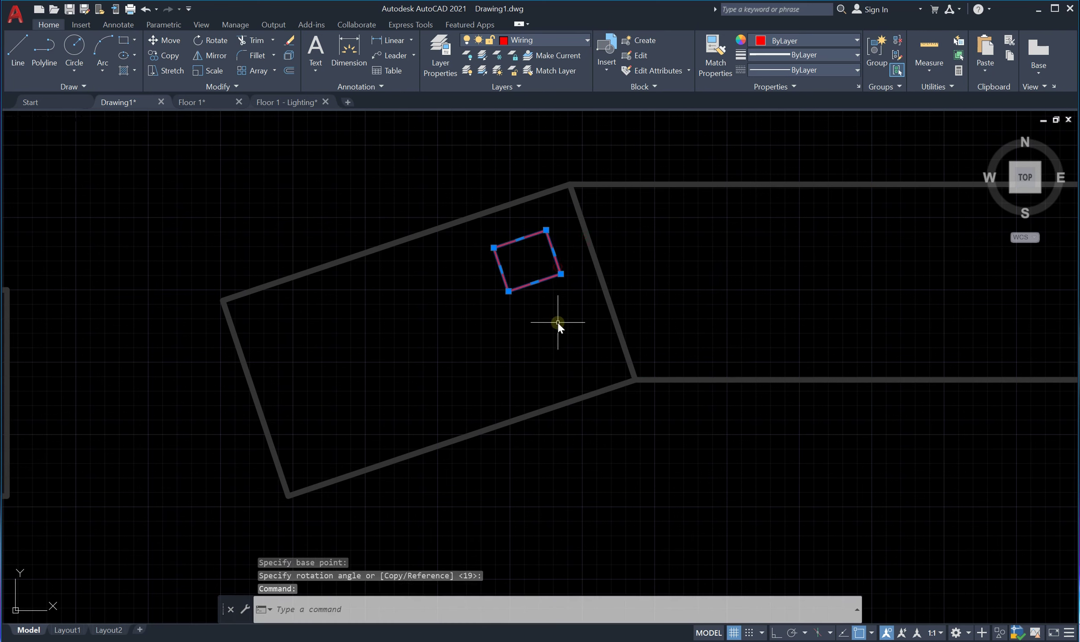
text(co)
key(Return)
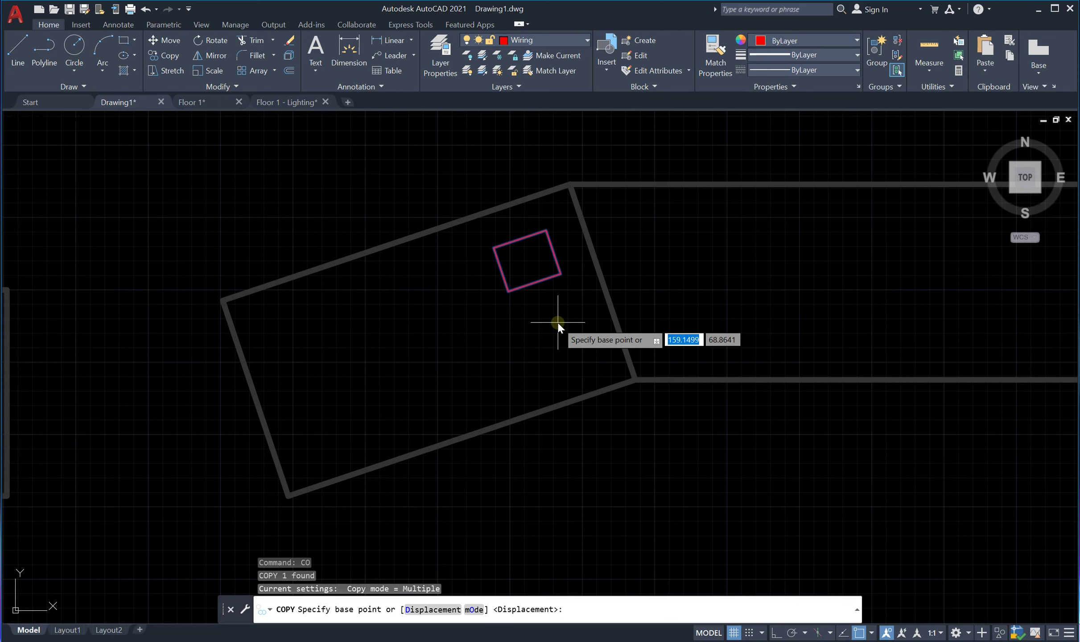
click(527, 261)
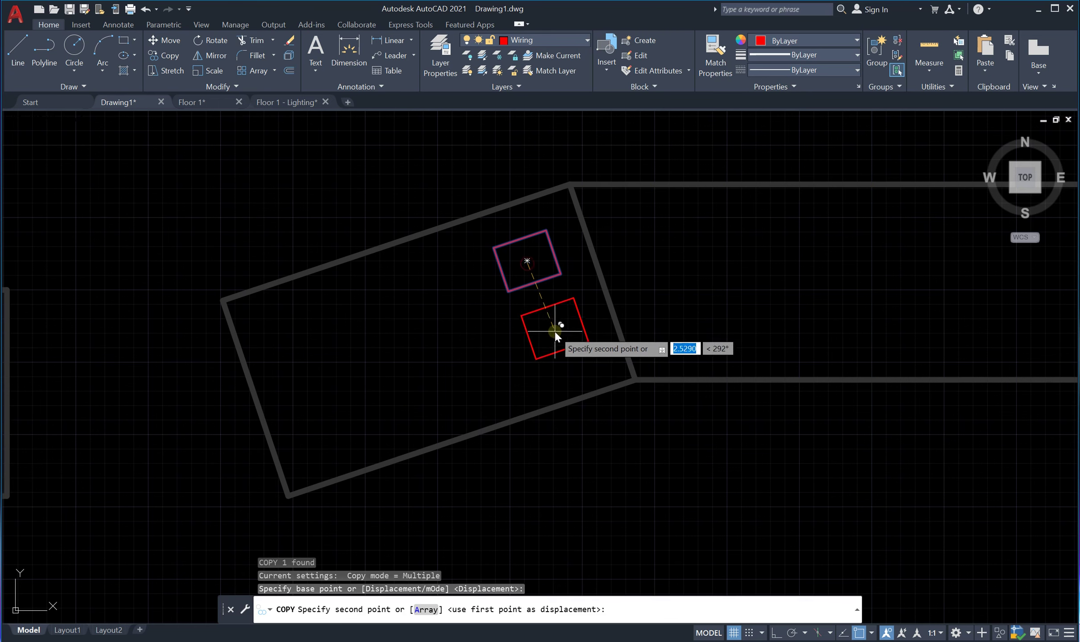
click(558, 343)
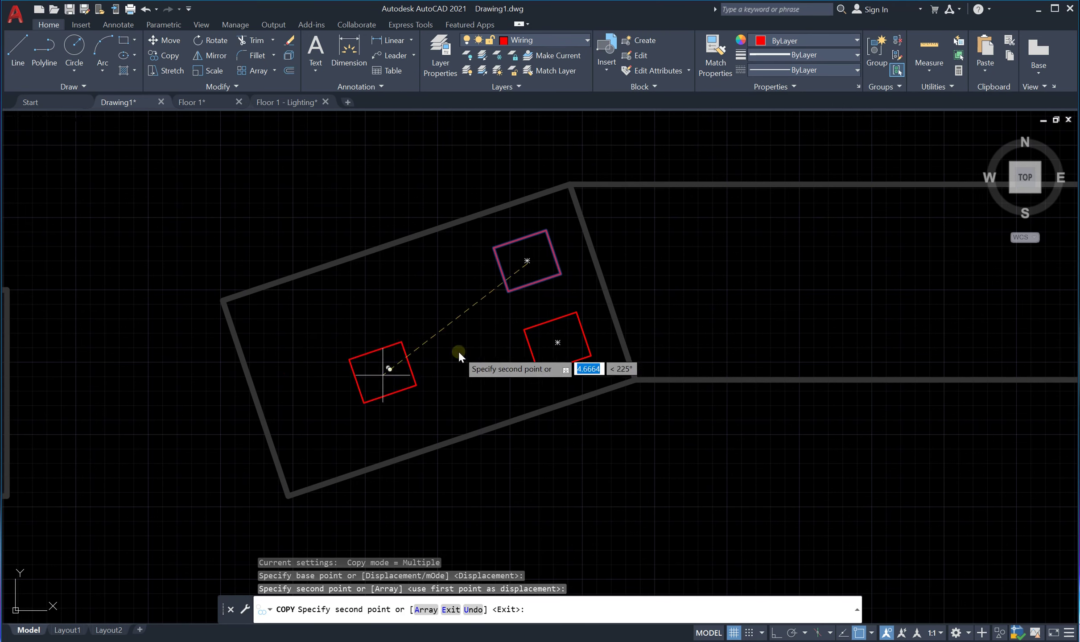
key(Escape)
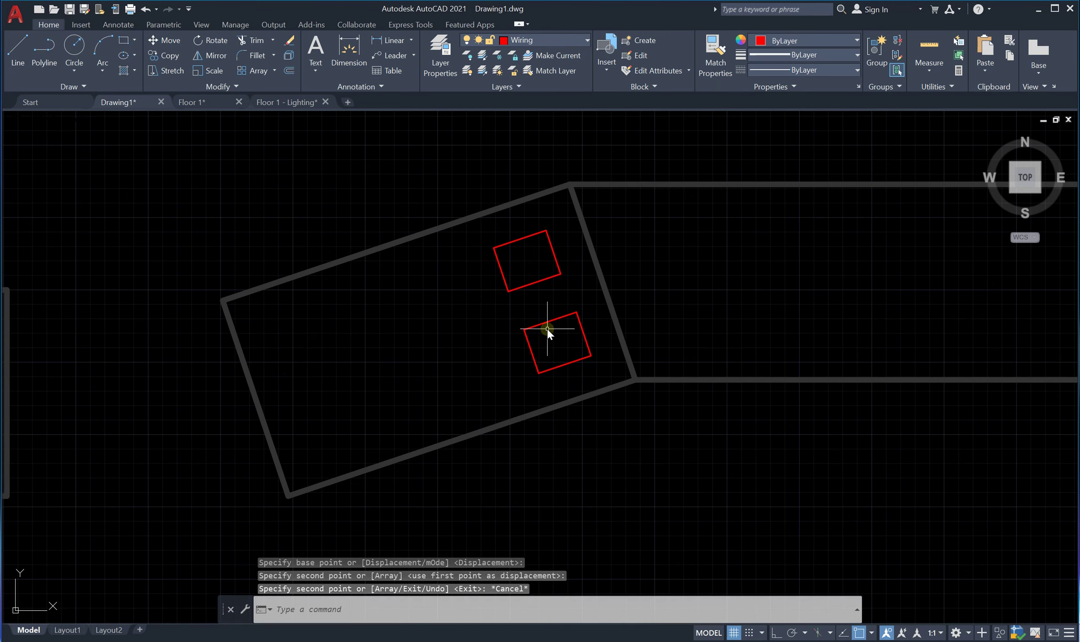
click(568, 240)
click(478, 390)
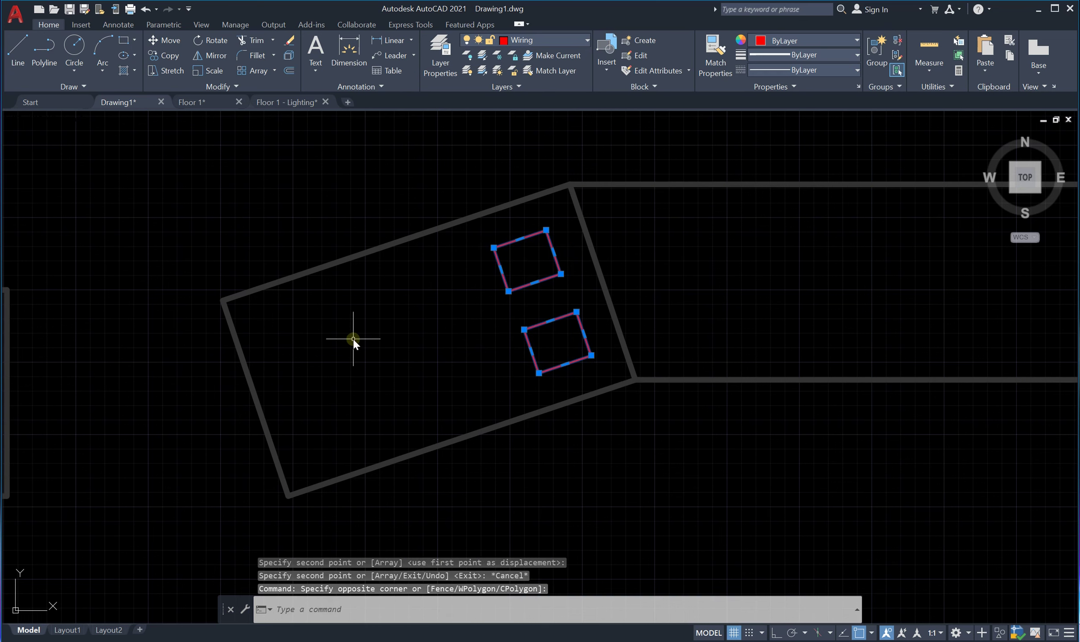
key(Escape)
scroll(354, 340, down, 5)
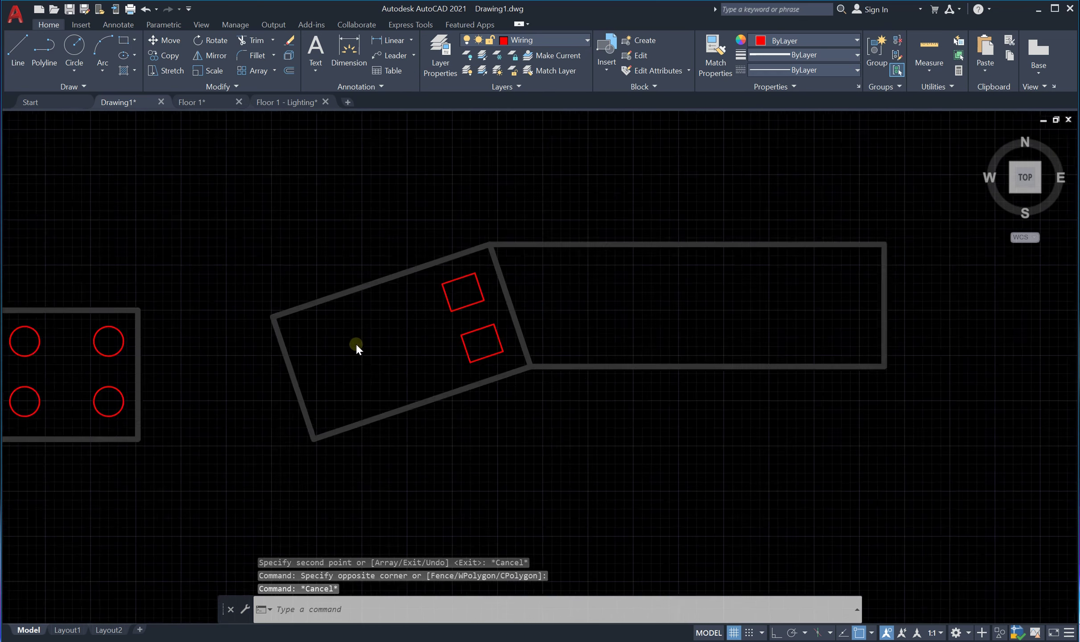
scroll(312, 362, up, 3)
scroll(313, 362, up, 2)
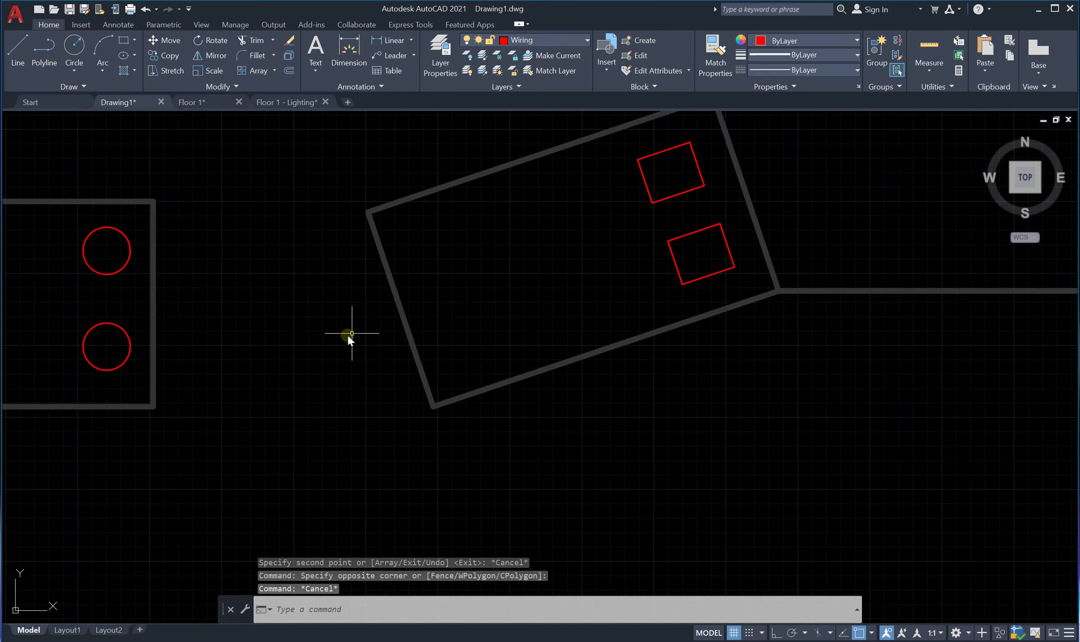
scroll(352, 338, down, 4)
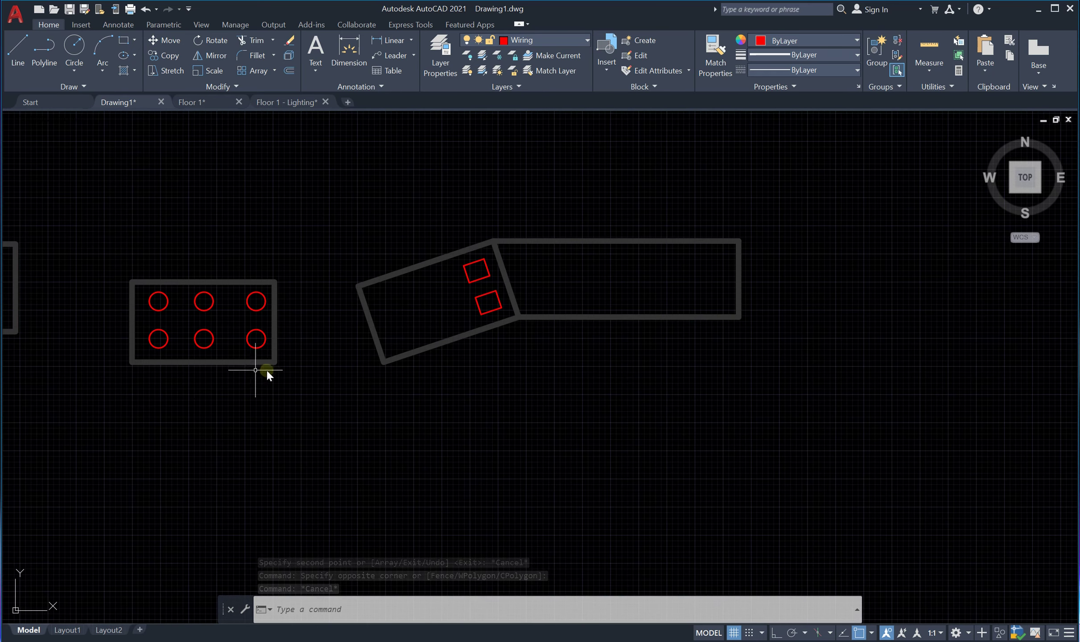
scroll(258, 339, up, 4)
key(Return)
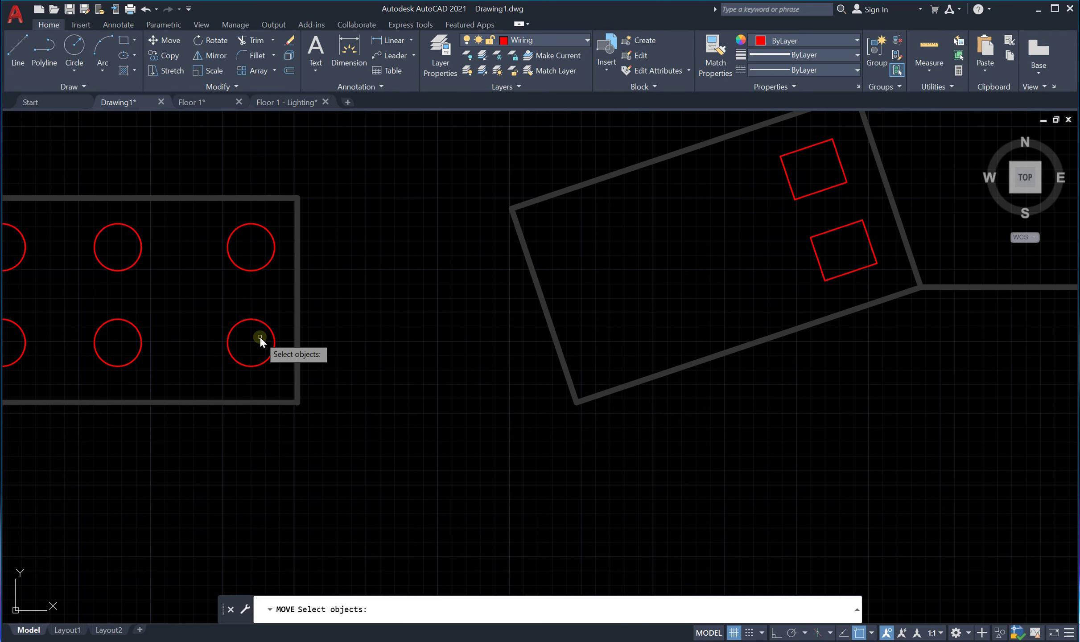
click(270, 331)
key(Return)
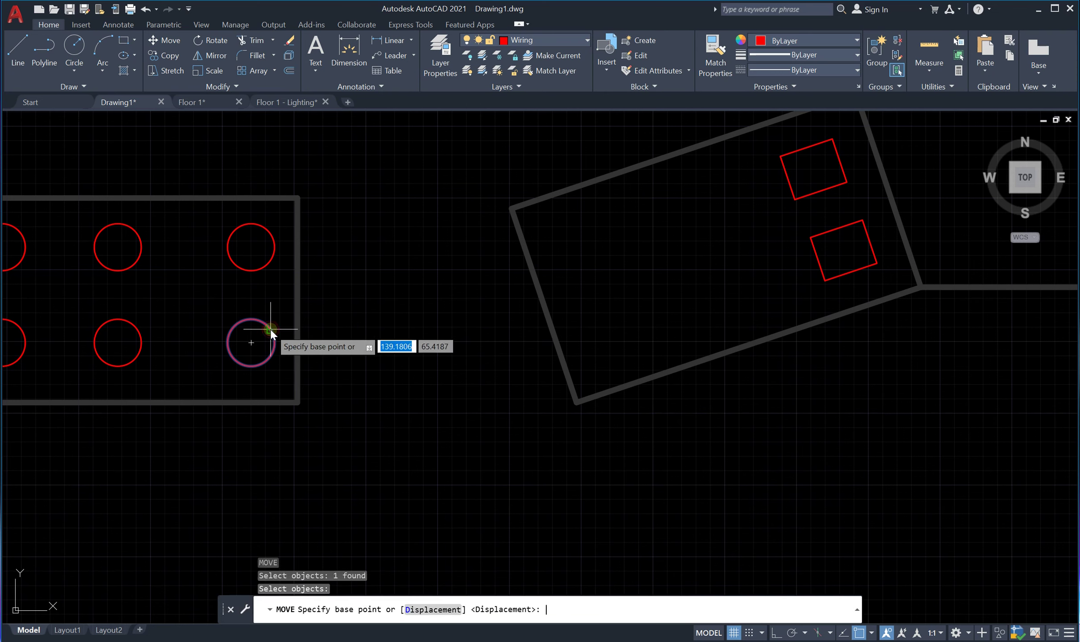
click(250, 343)
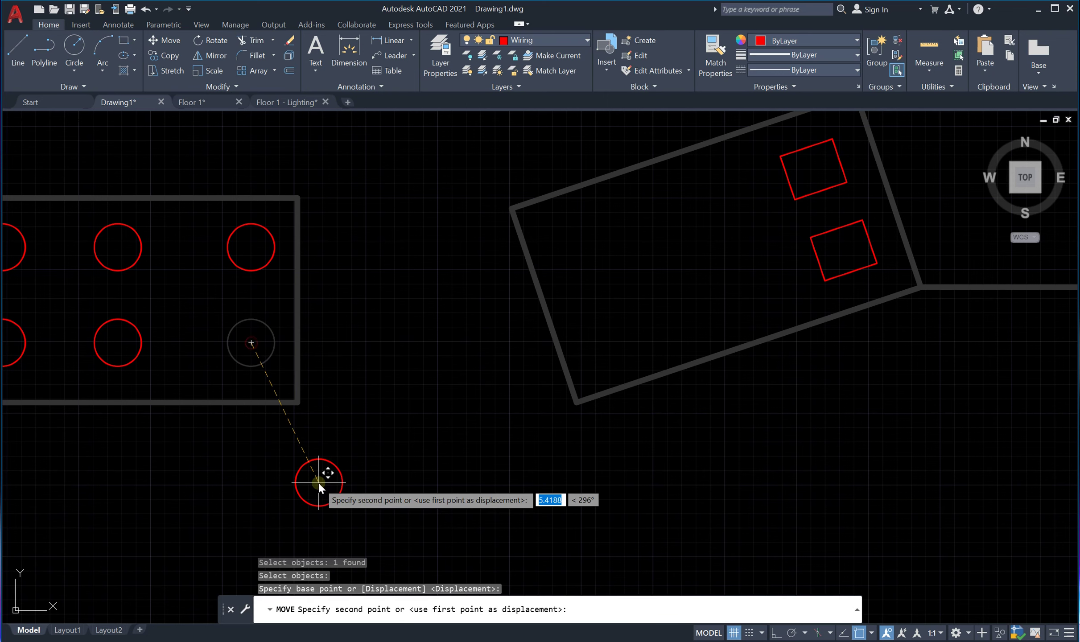
key(F8)
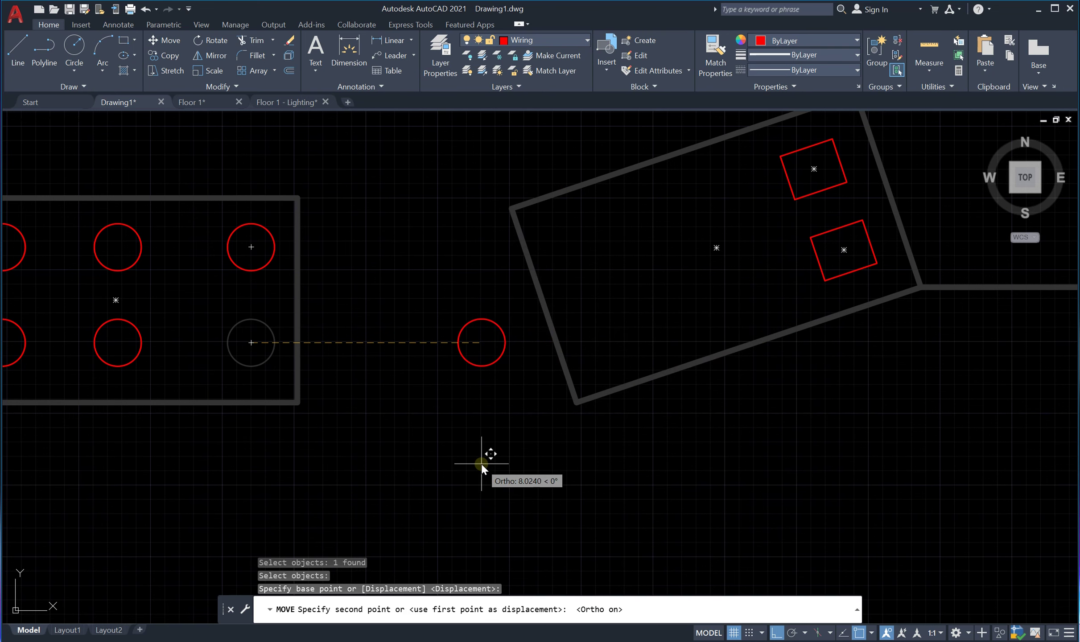
key(Escape)
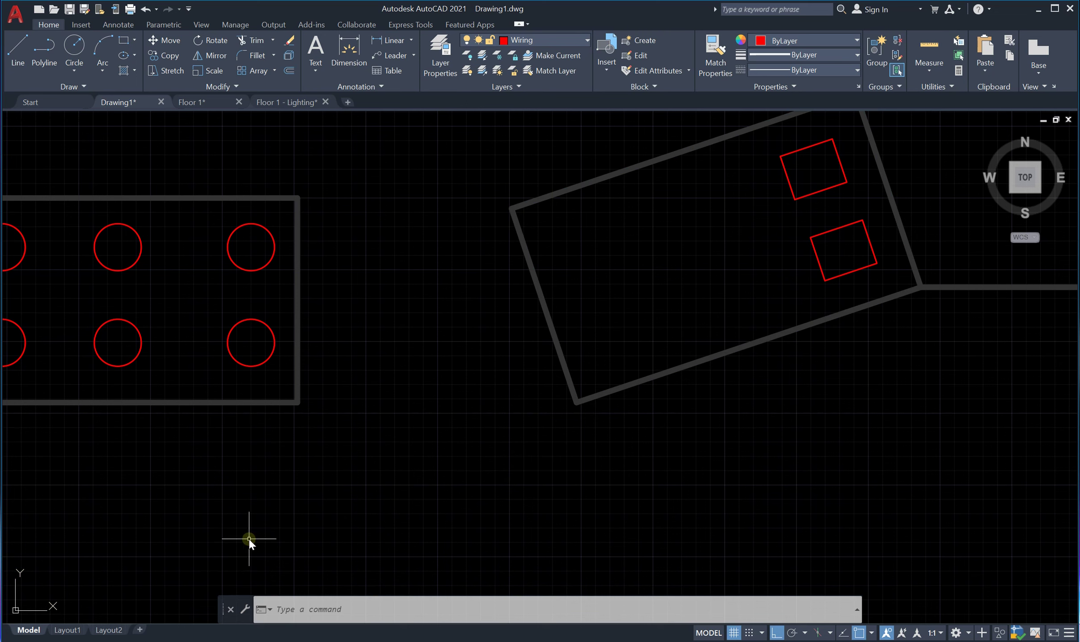
Step: Set a UCS with its origin at the room's lower-left corner and X along the bottom wall
text(U)
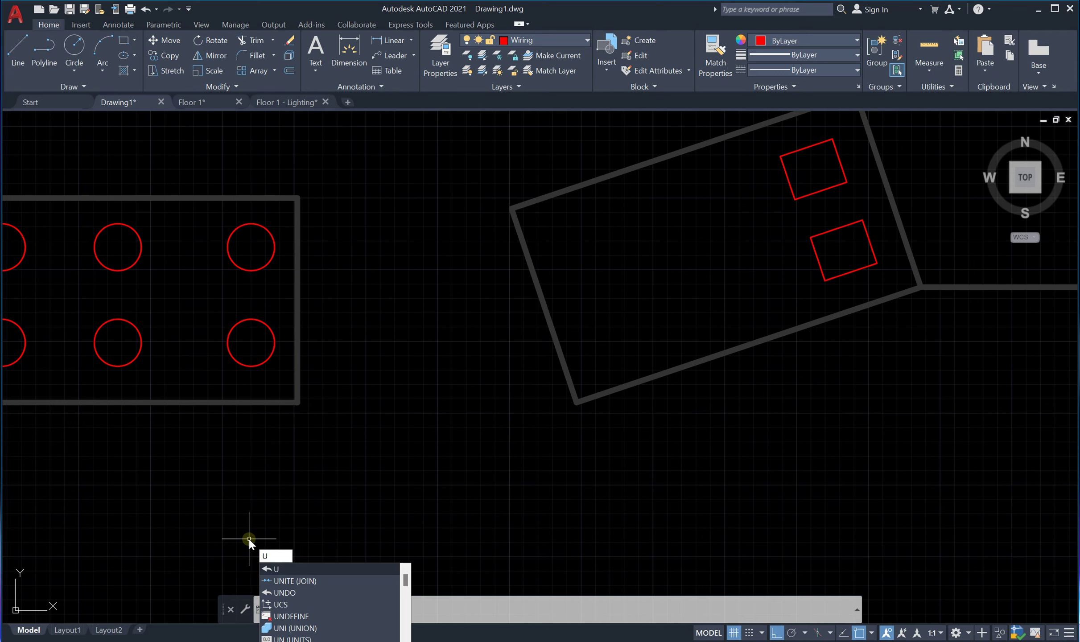
text(Cs)
key(Return)
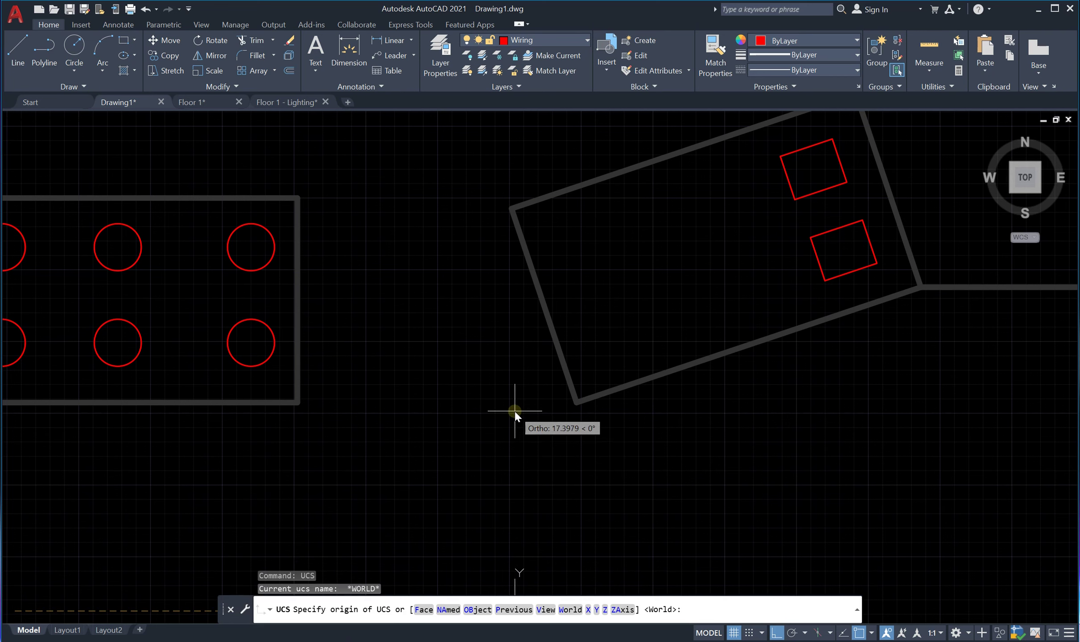
key(F8)
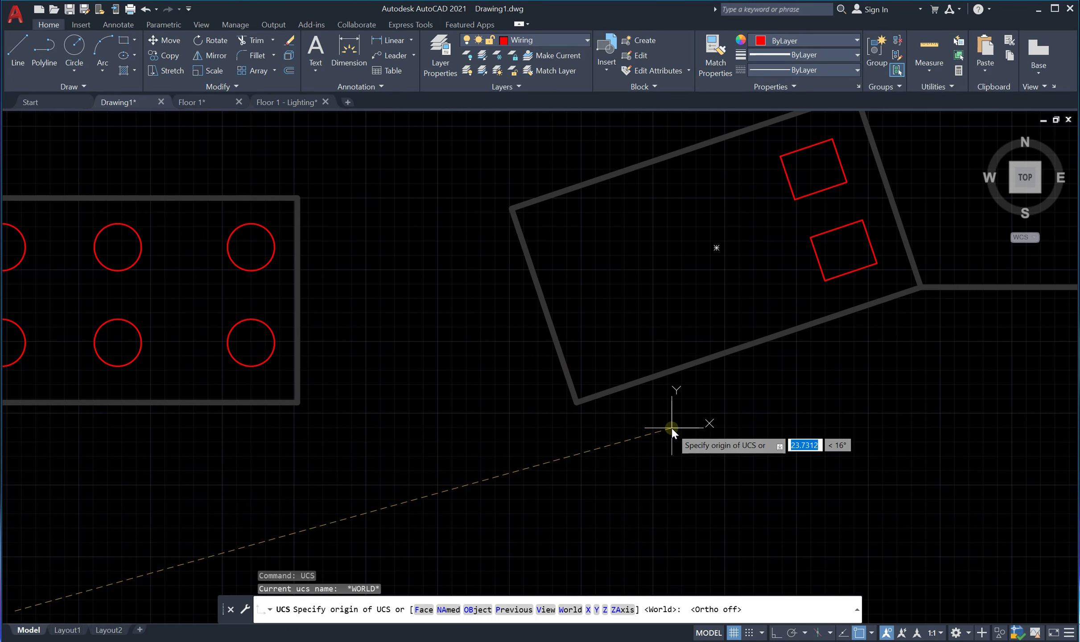
click(576, 401)
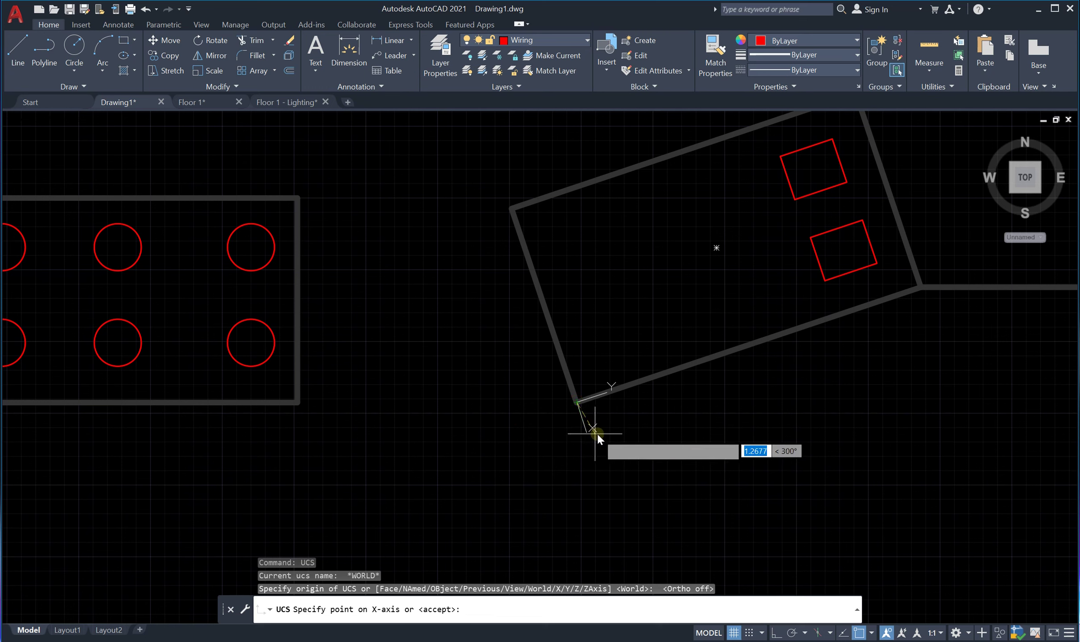
click(635, 382)
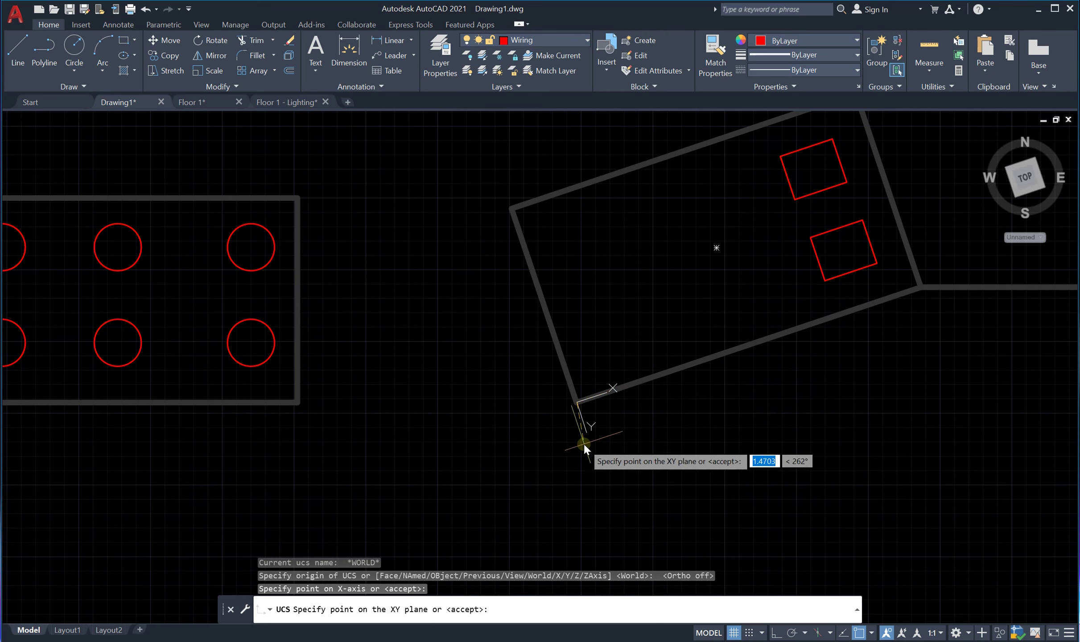
click(595, 382)
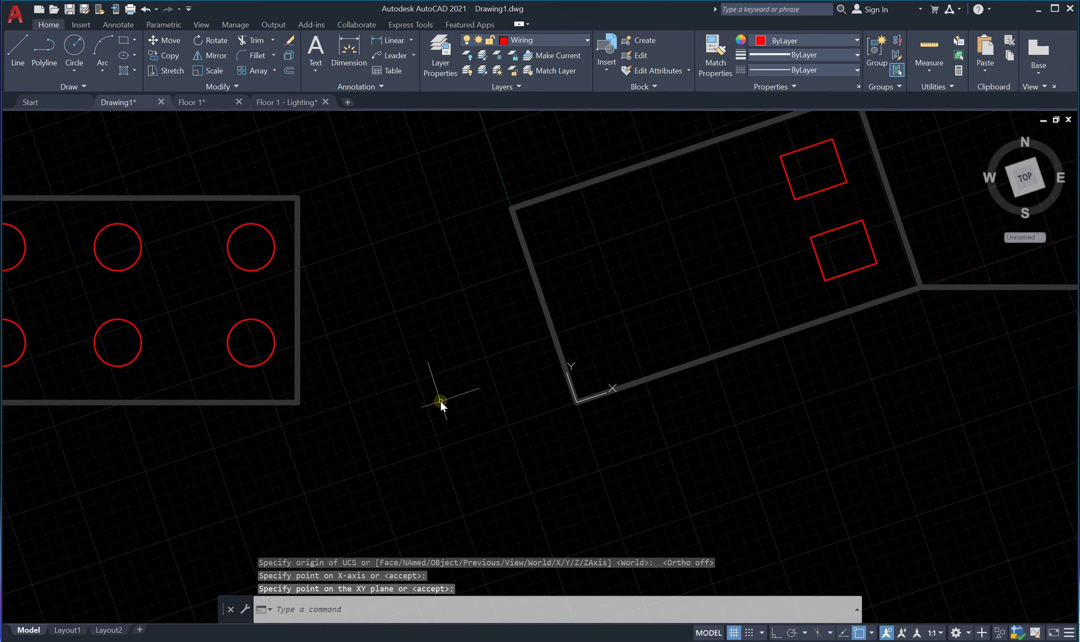
scroll(468, 384, down, 2)
scroll(468, 384, down, 2)
scroll(479, 270, up, 4)
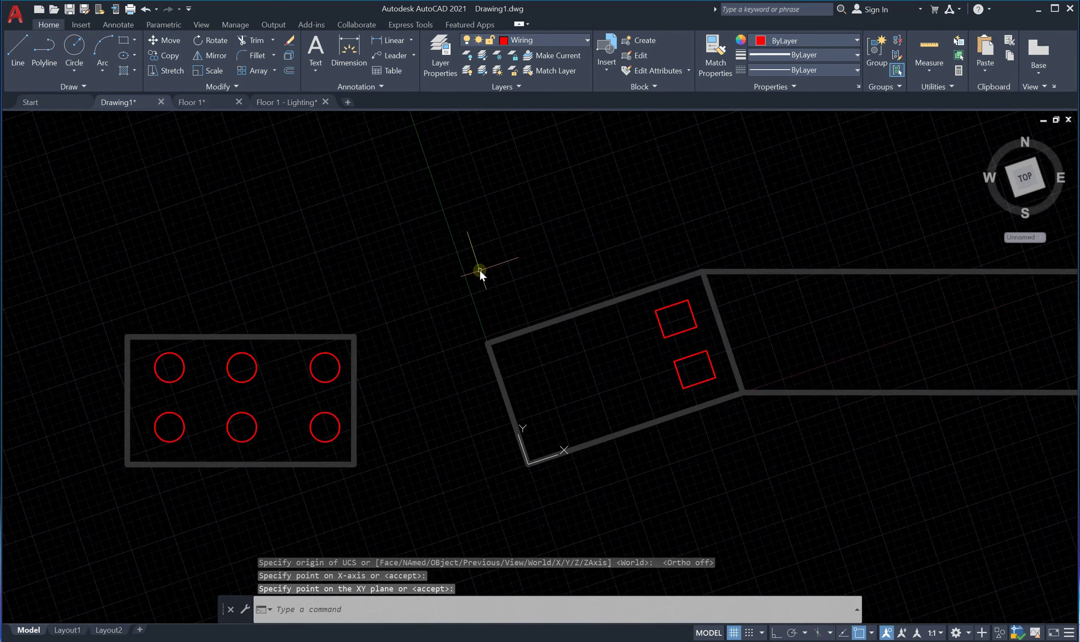
scroll(393, 231, down, 4)
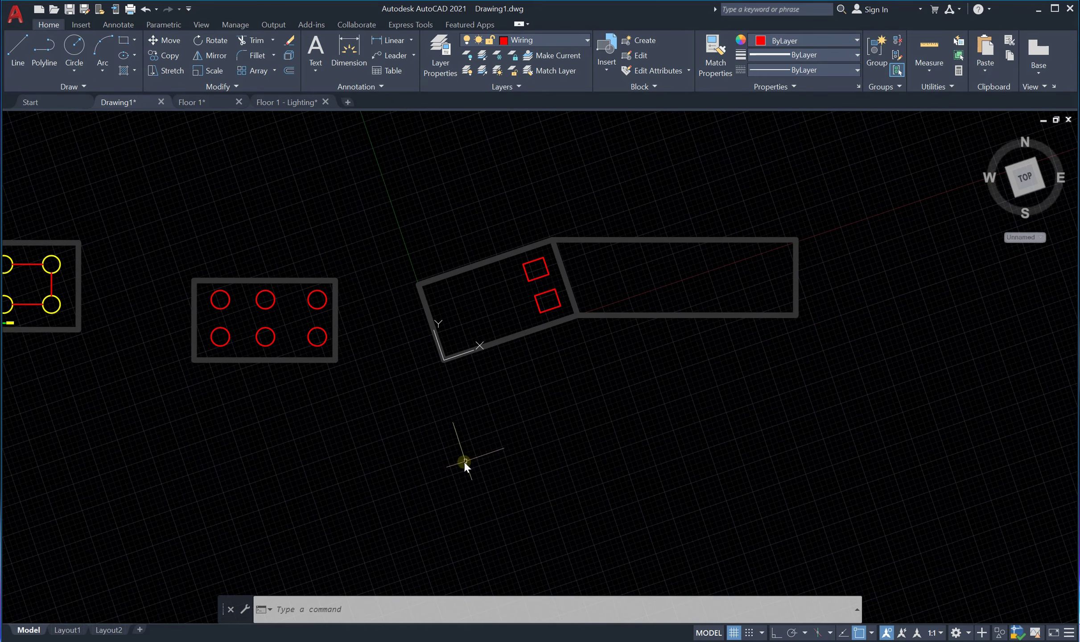
scroll(459, 424, down, 5)
scroll(459, 423, up, 5)
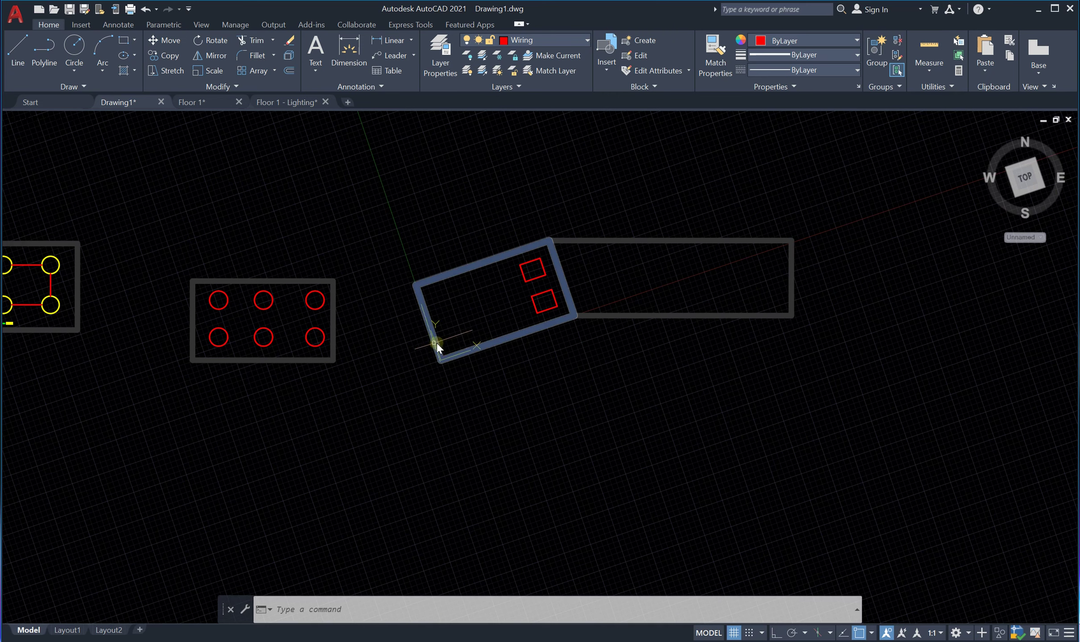
scroll(435, 343, up, 4)
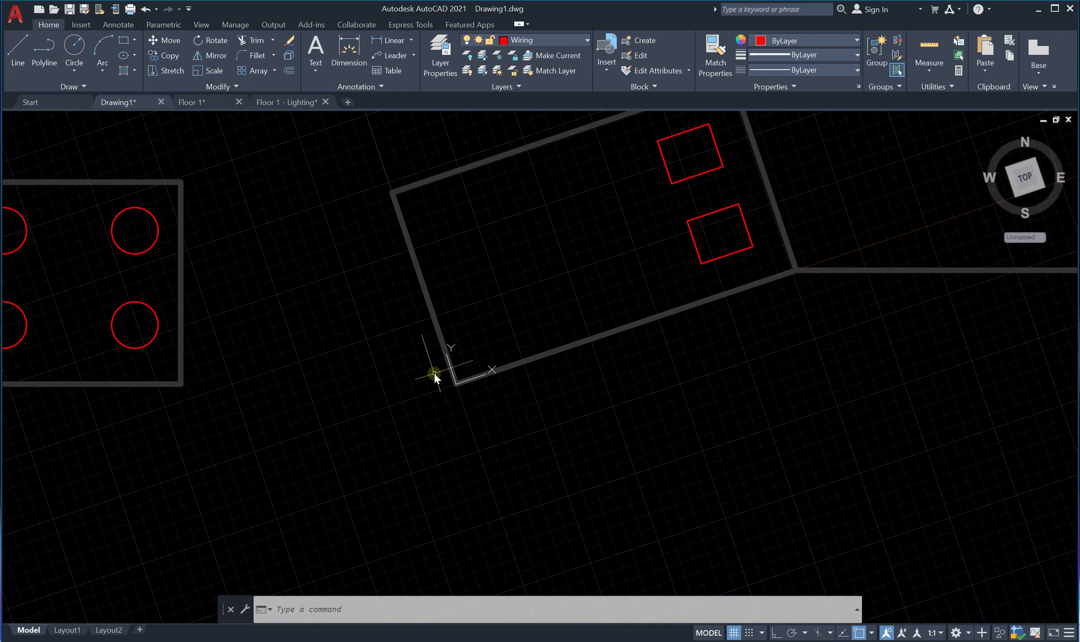
scroll(457, 373, down, 5)
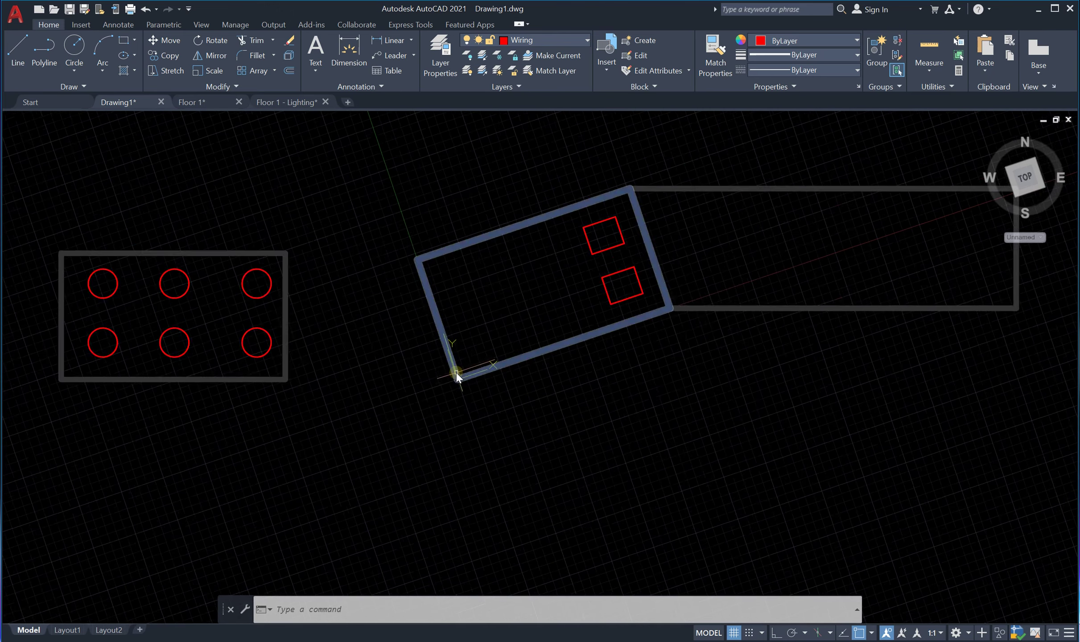
scroll(532, 340, up, 5)
Step: Erase both old red squares from the angled room
click(587, 215)
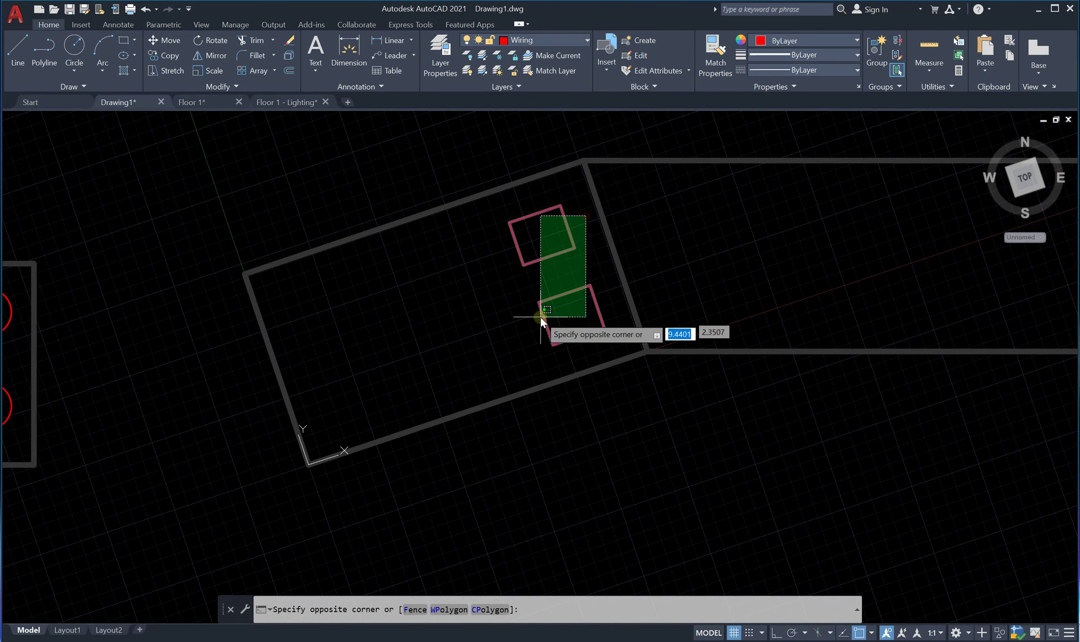
click(520, 347)
key(Delete)
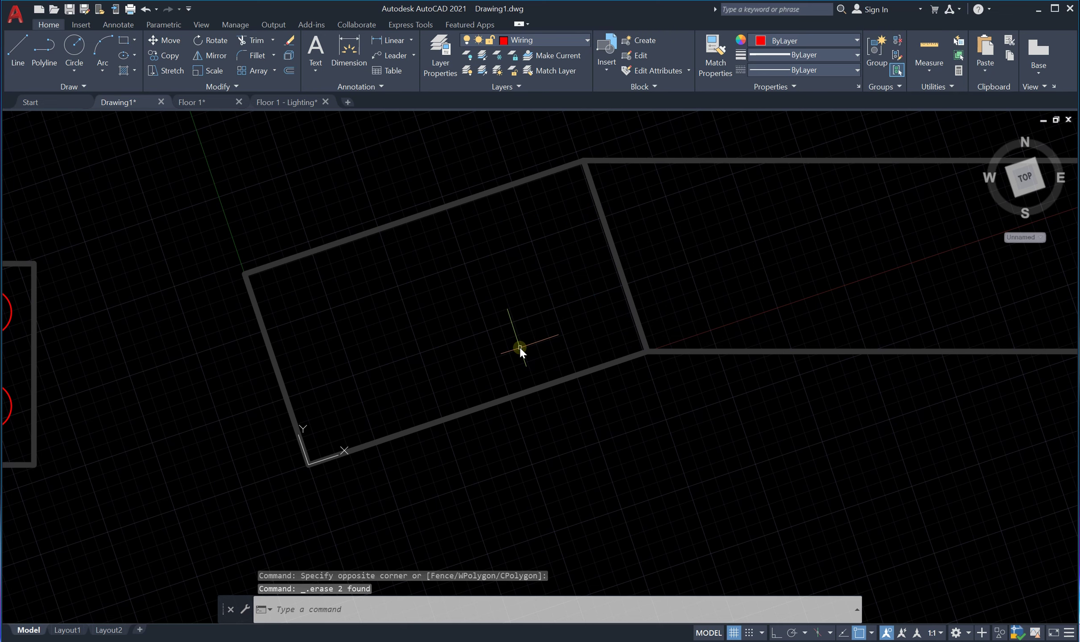
Step: Draw a new UCS-aligned square near the room's top corner and select it
key(Return)
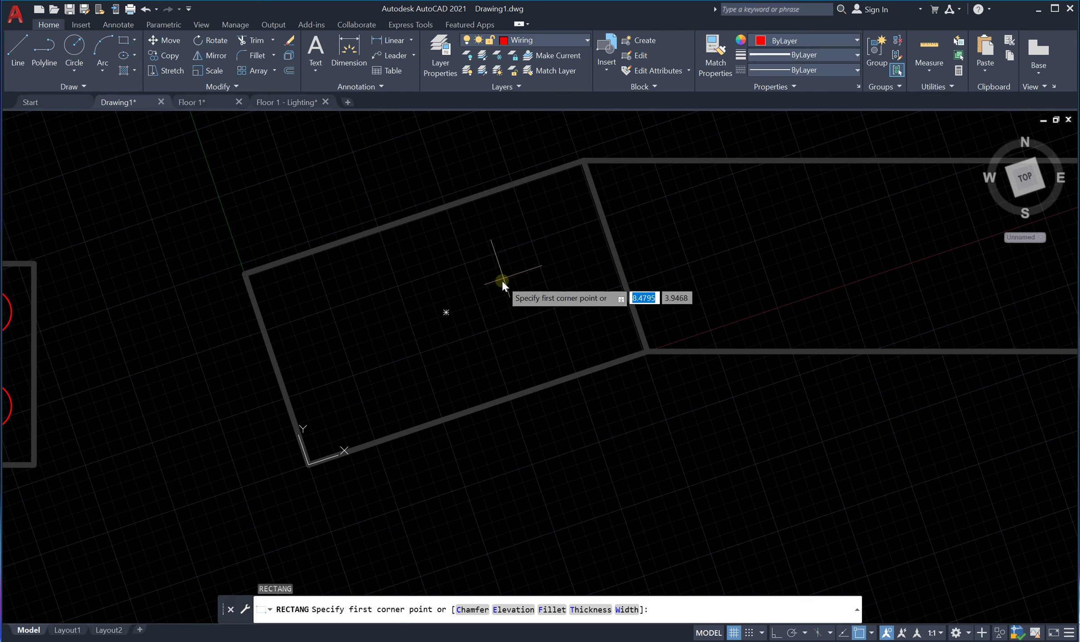
click(514, 216)
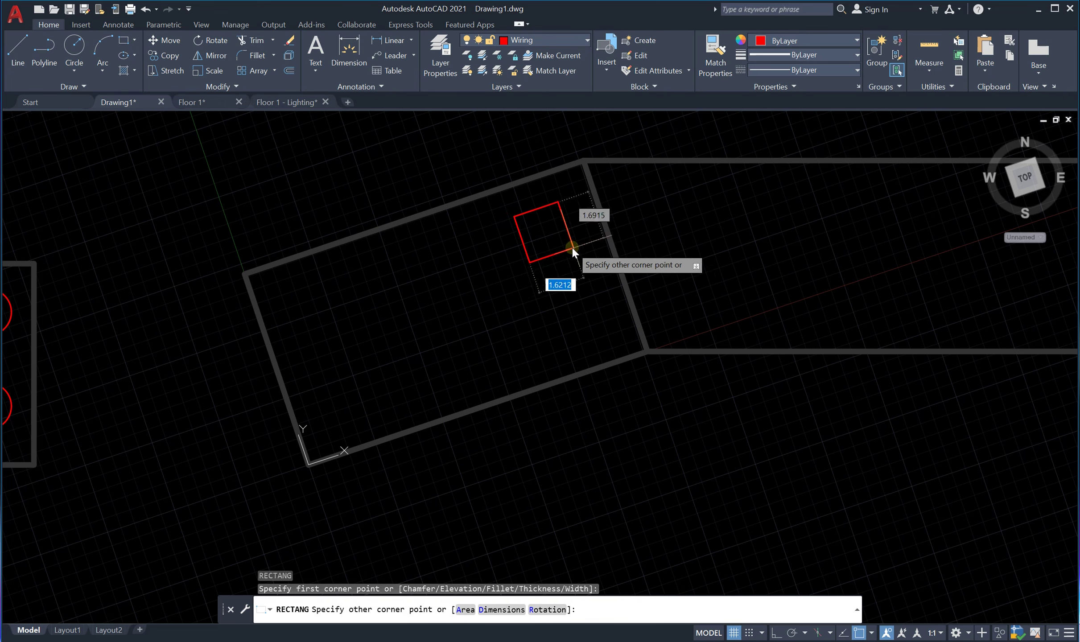
click(585, 250)
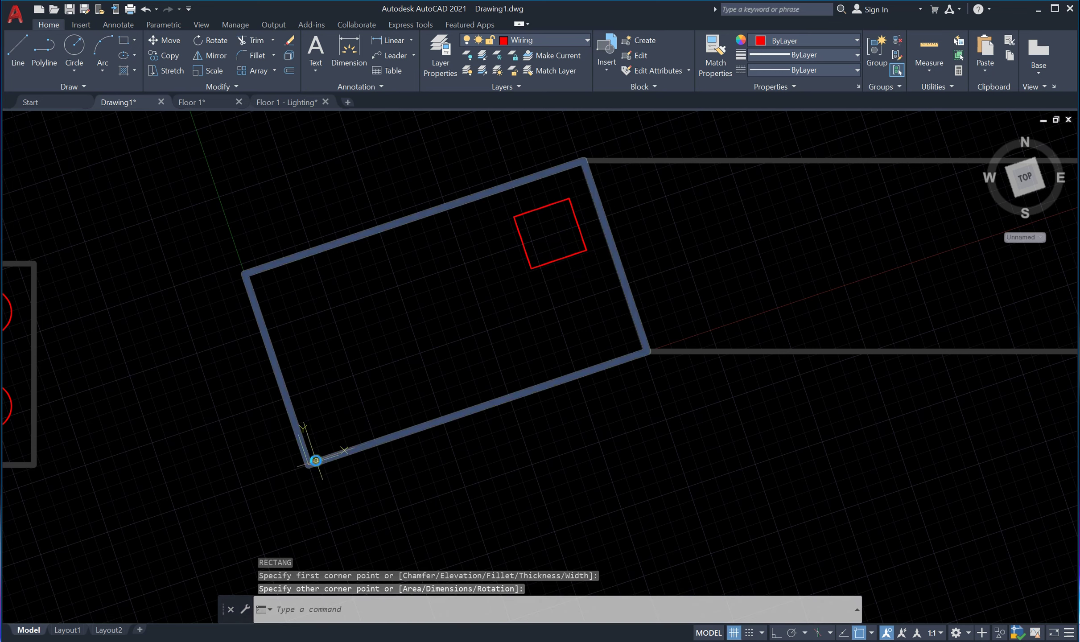
click(565, 263)
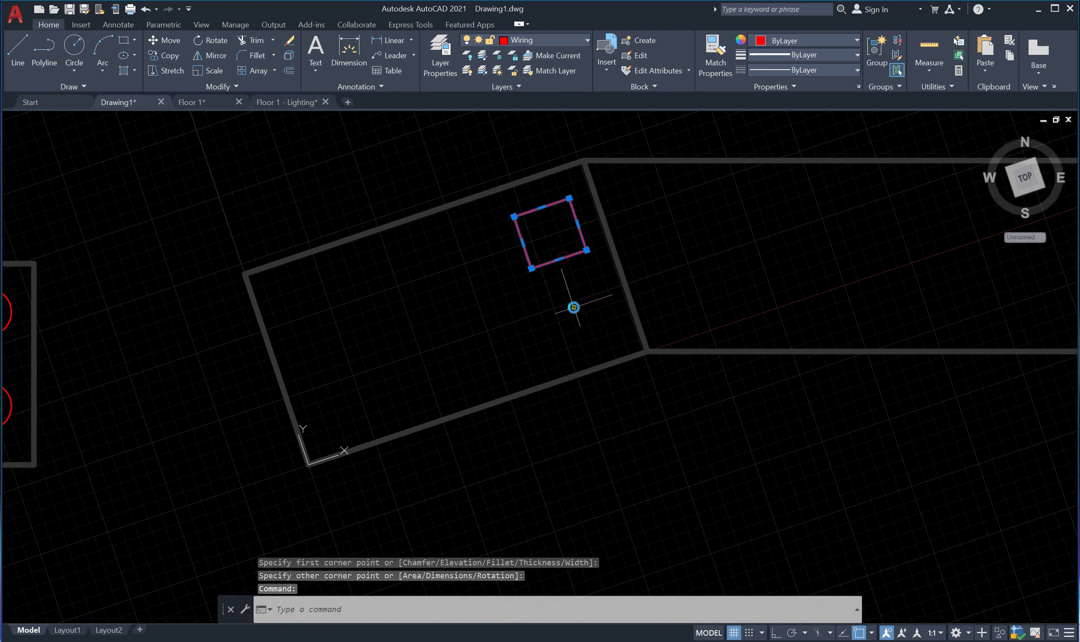
Step: Copy the square from its centre to a spot directly below along the UCS
text(co)
key(Return)
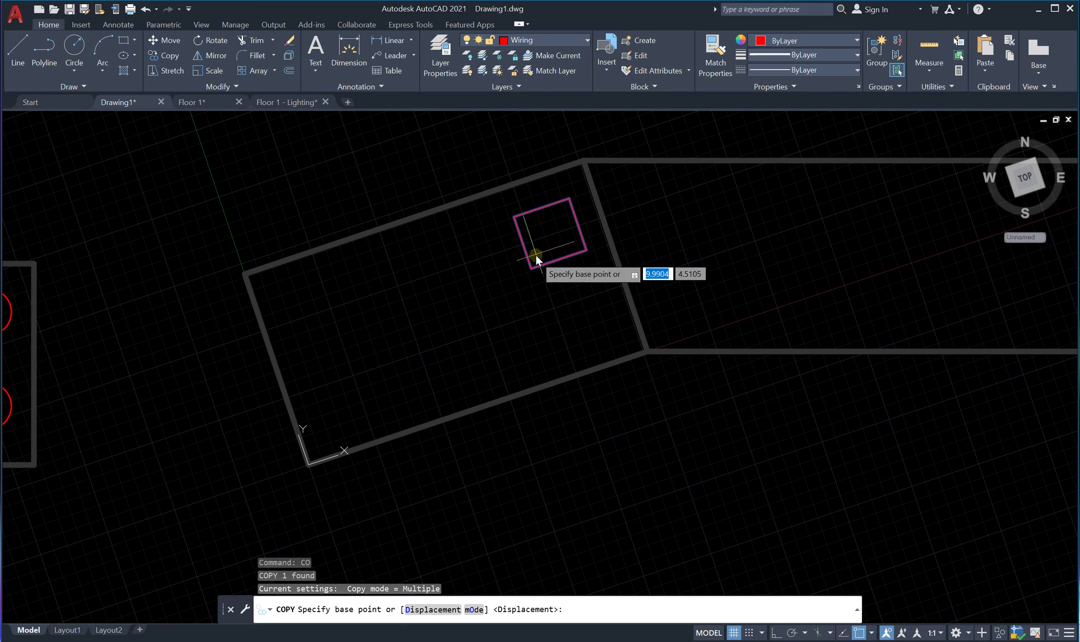
click(552, 236)
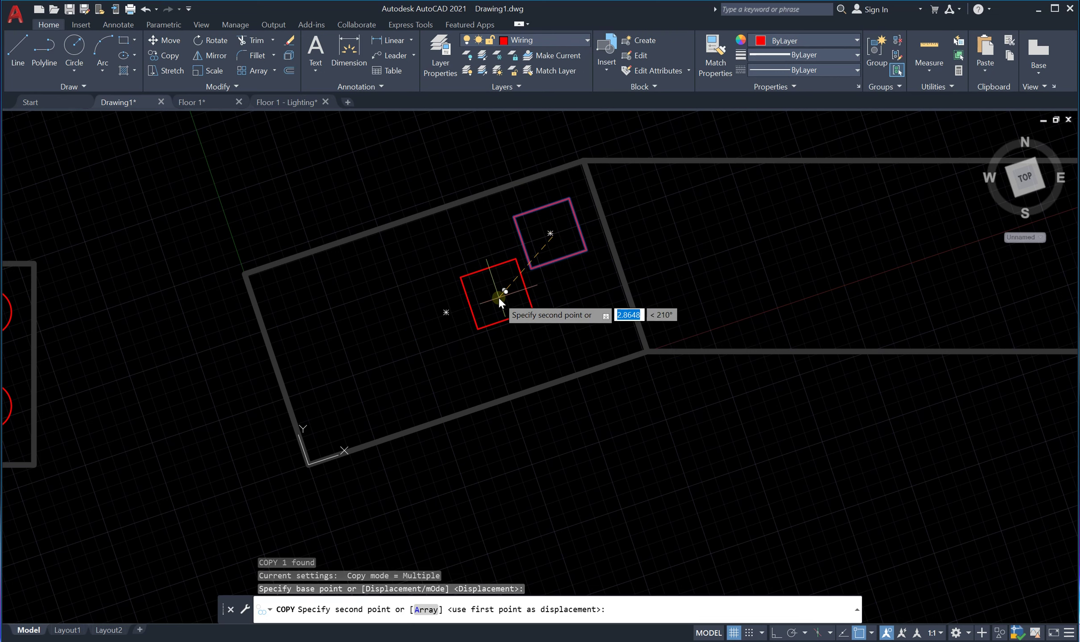
key(F8)
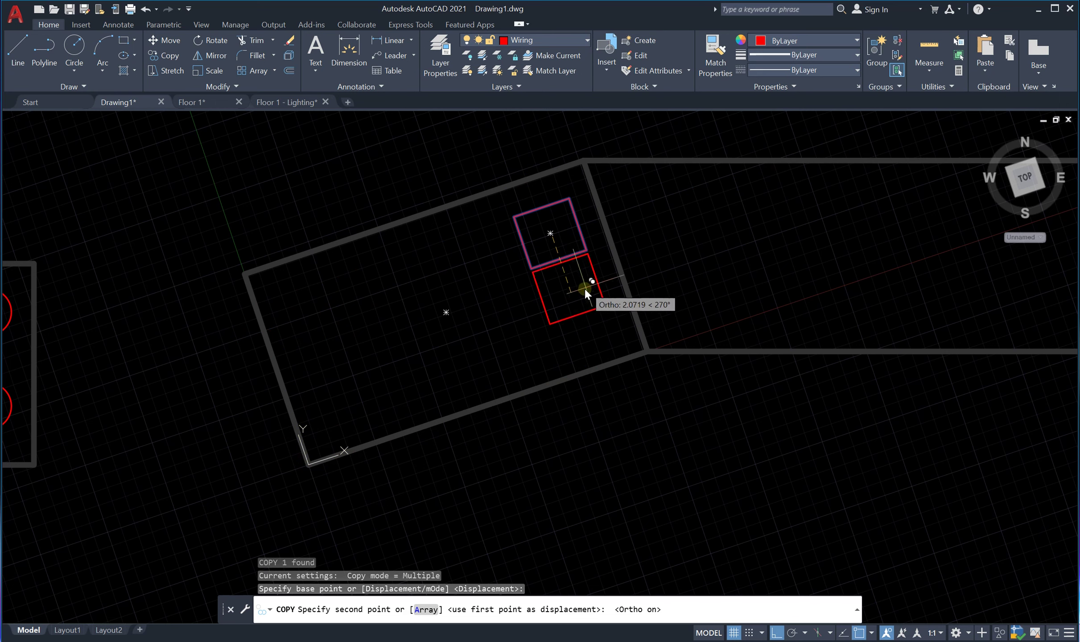
click(588, 316)
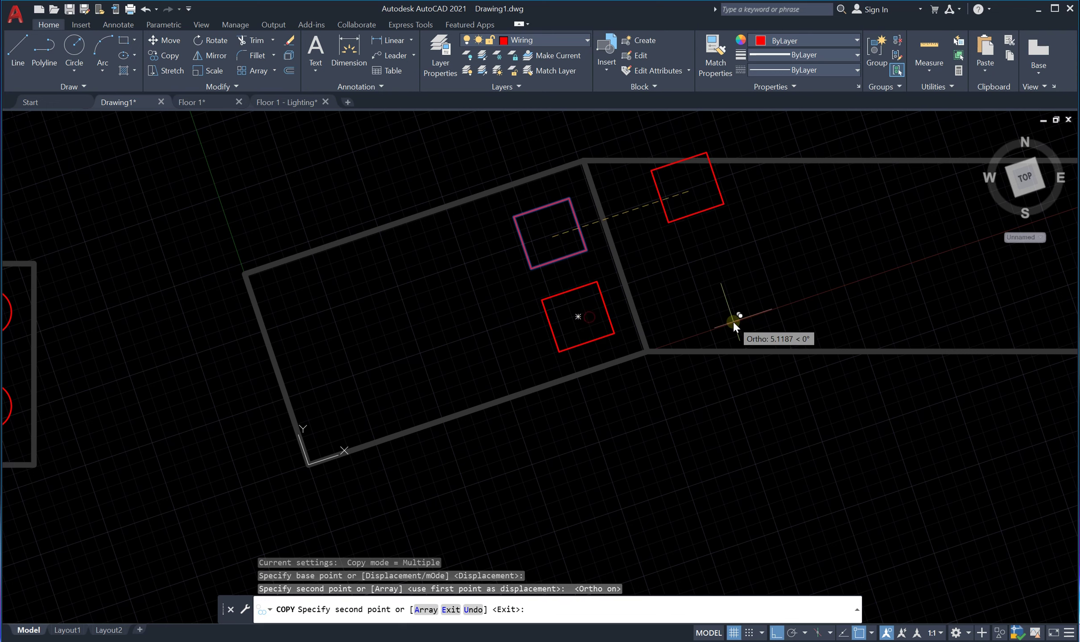
key(Escape)
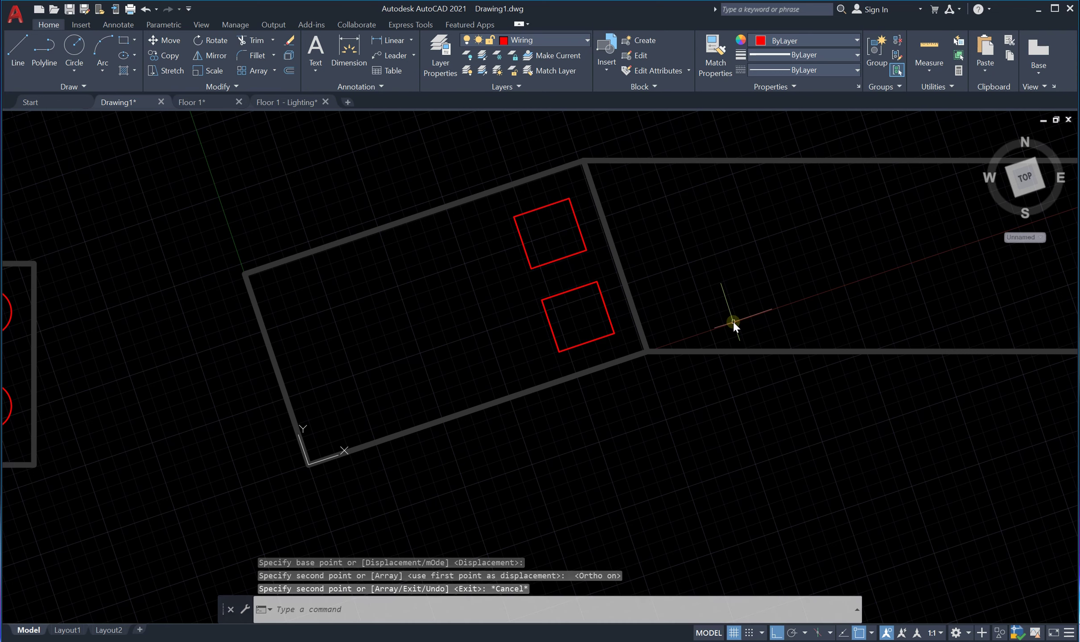
Step: Copy the pair of squares twice further left, completing two rows of three
click(598, 213)
click(531, 338)
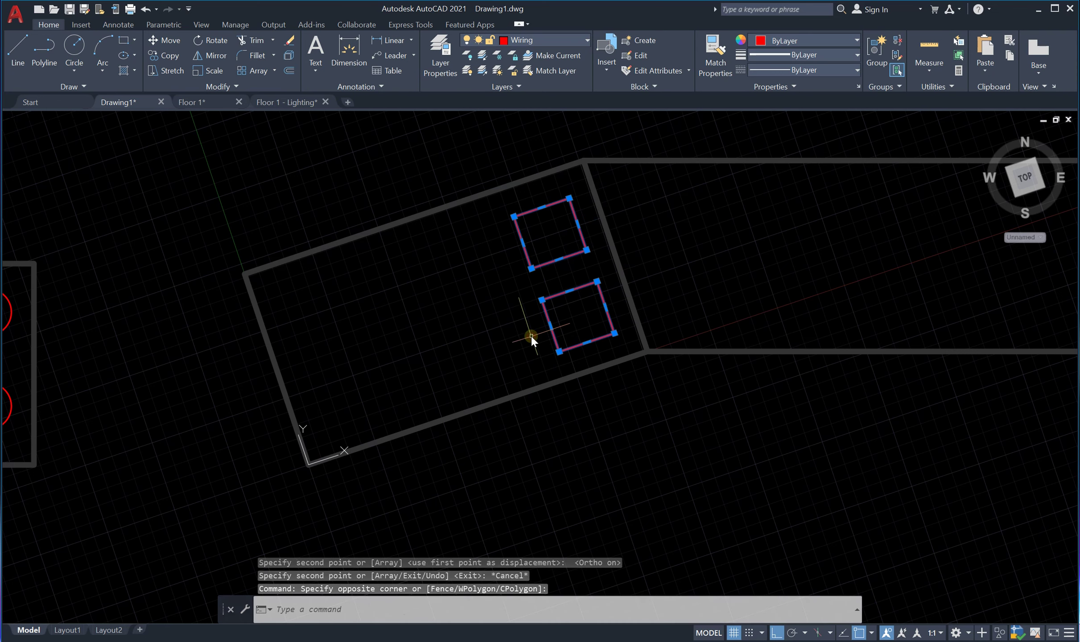
text(CO)
key(Return)
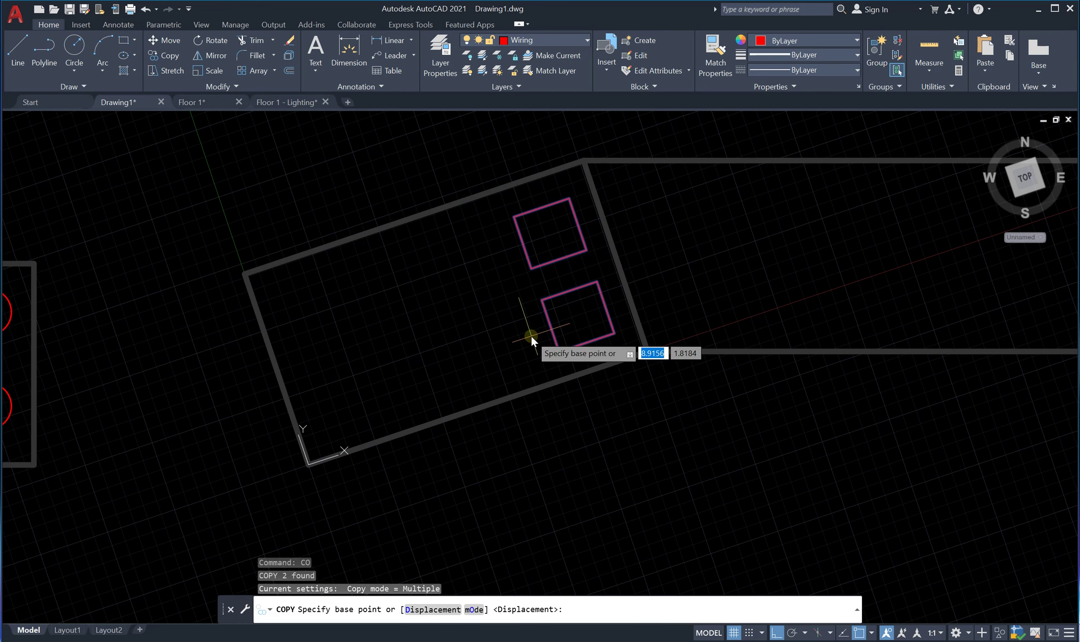
click(576, 317)
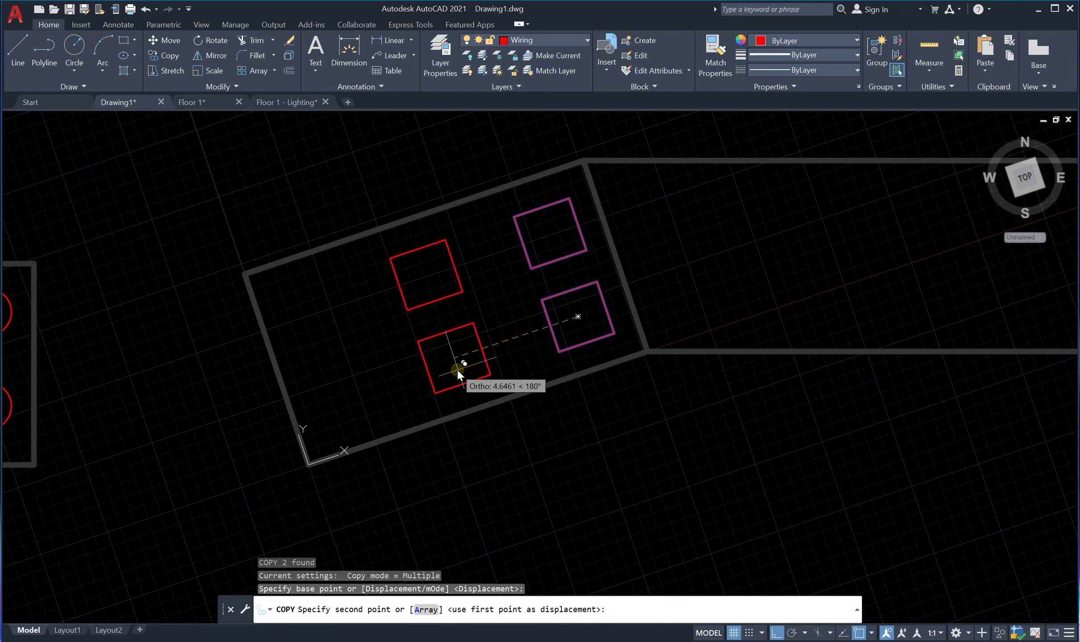
click(471, 368)
click(358, 400)
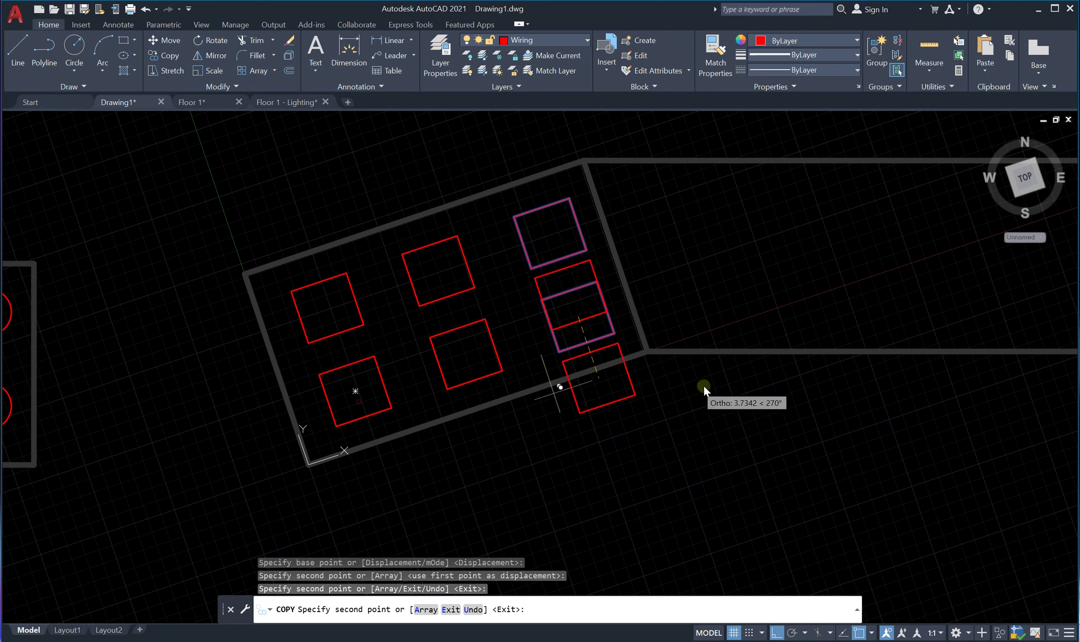
key(Escape)
Step: Drag the UCS origin grip, with Ortho off, to an empty spot at the lower left
scroll(652, 508, down, 5)
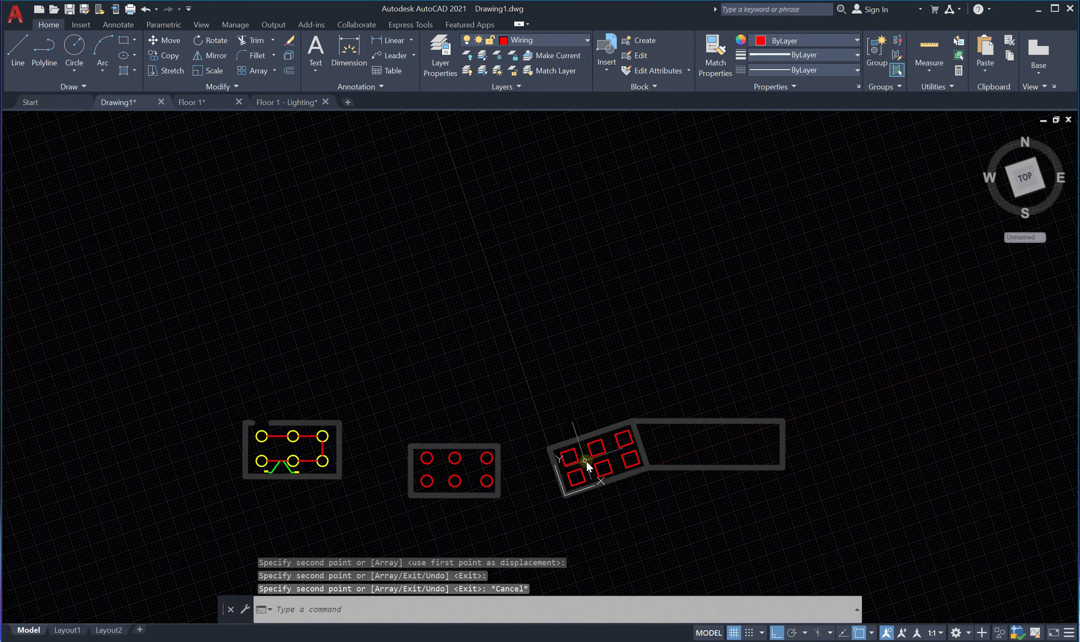
scroll(663, 543, up, 2)
scroll(530, 301, up, 2)
scroll(530, 301, down, 2)
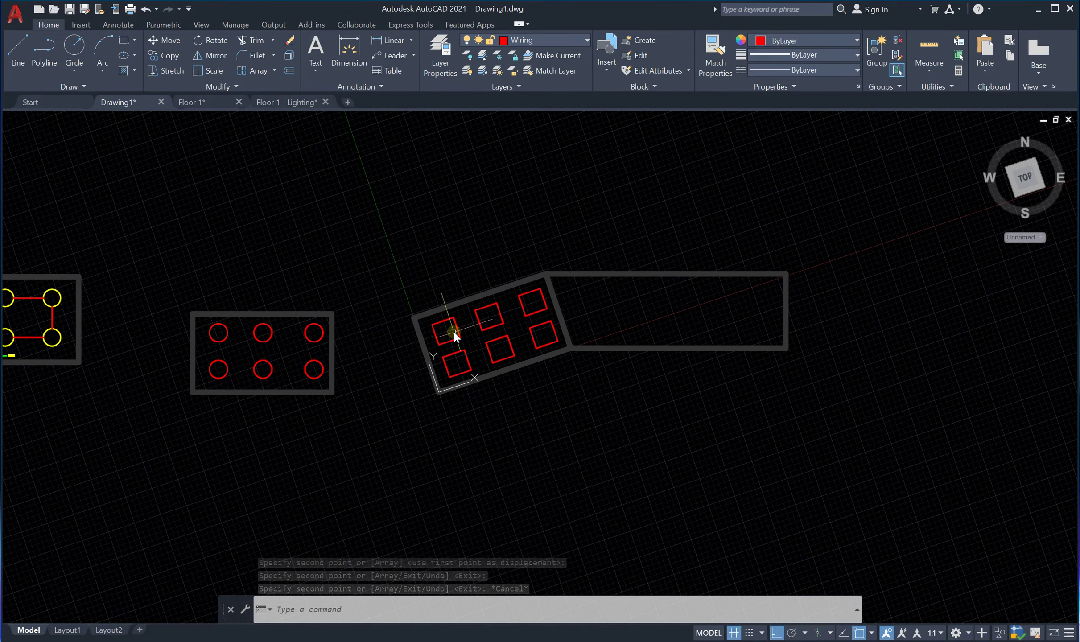
scroll(459, 328, up, 2)
scroll(557, 322, up, 2)
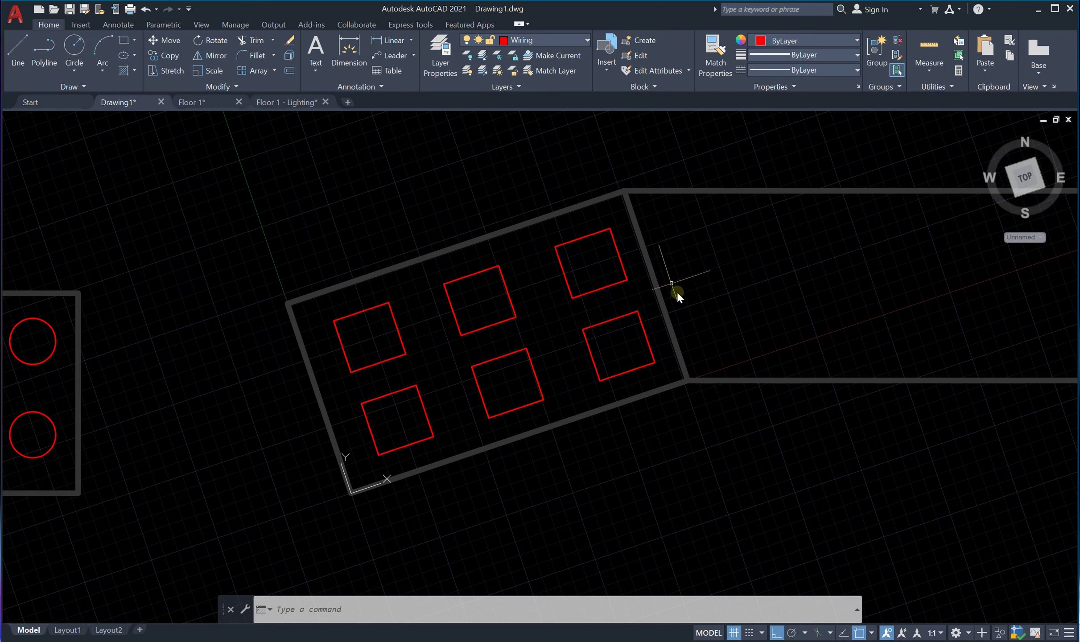
click(352, 493)
scroll(292, 486, down, 4)
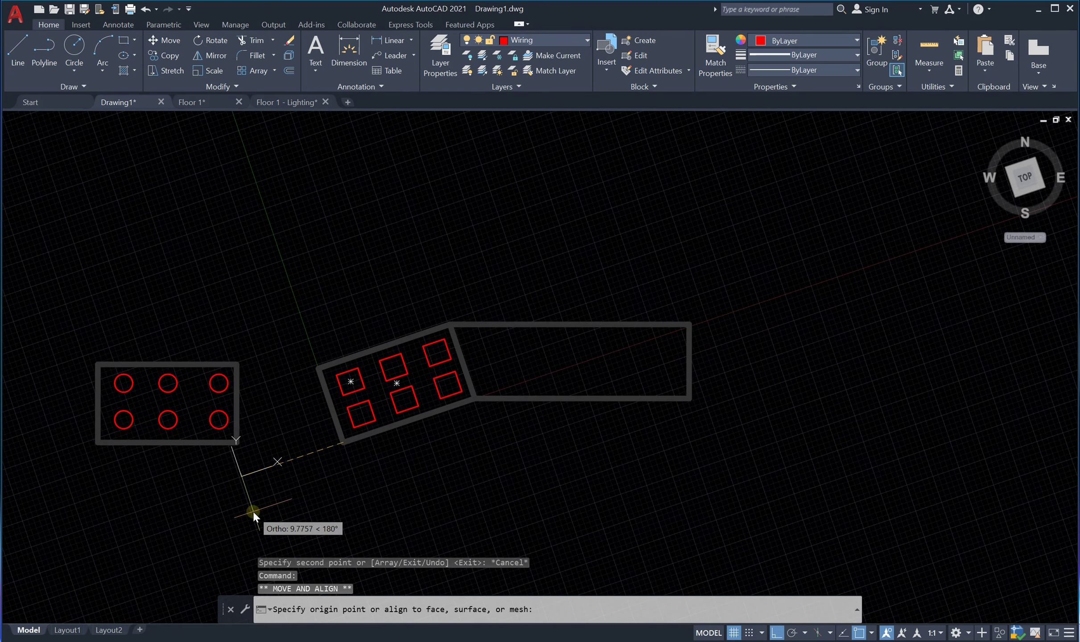
key(F8)
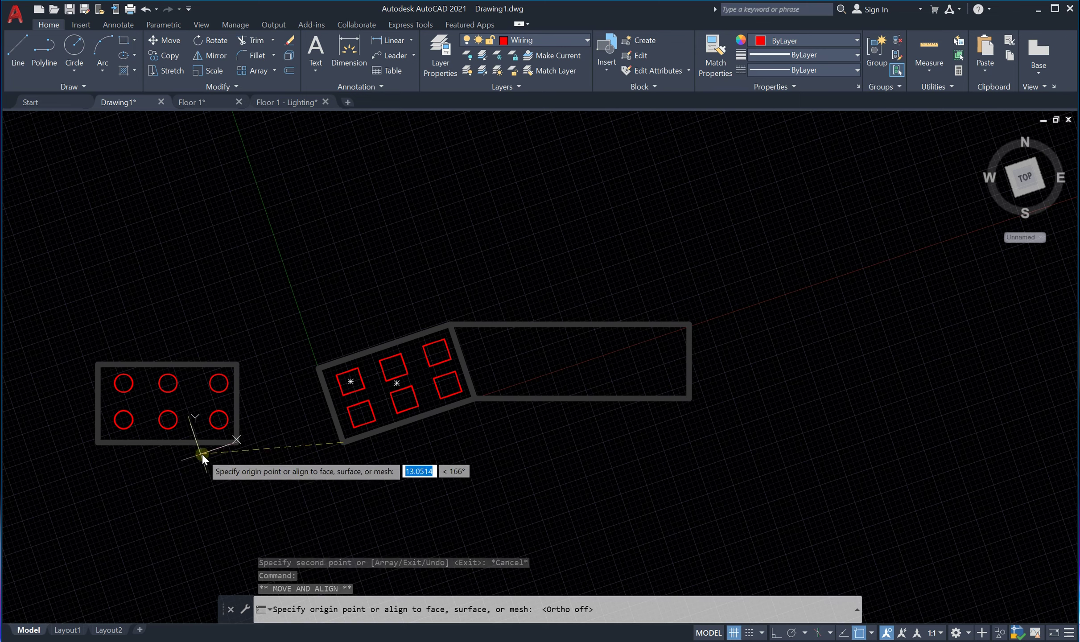
click(57, 591)
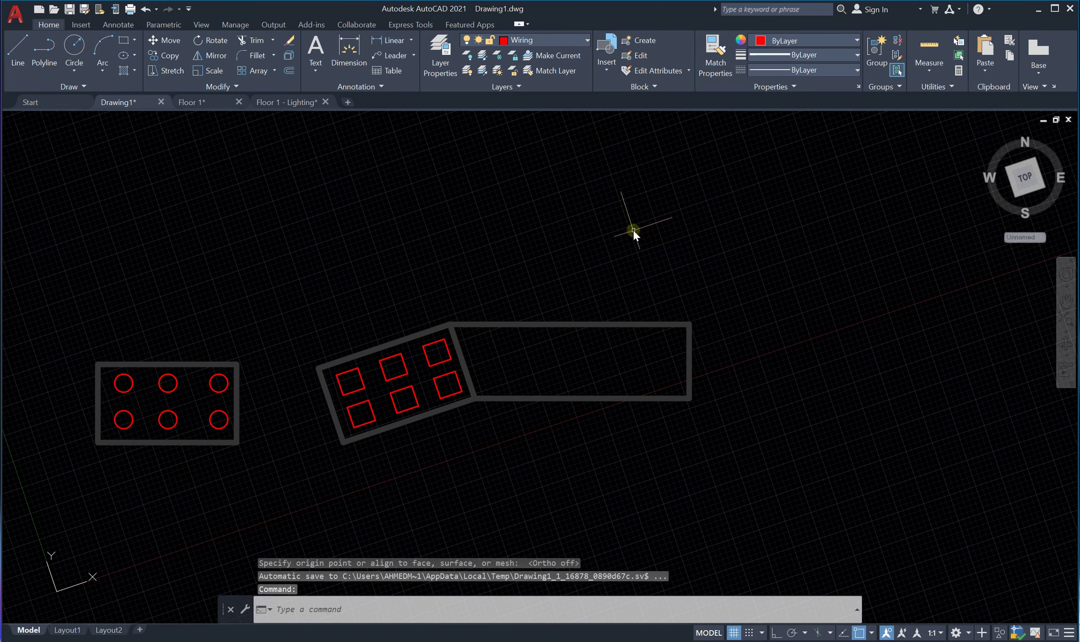
scroll(396, 280, down, 2)
scroll(245, 339, up, 3)
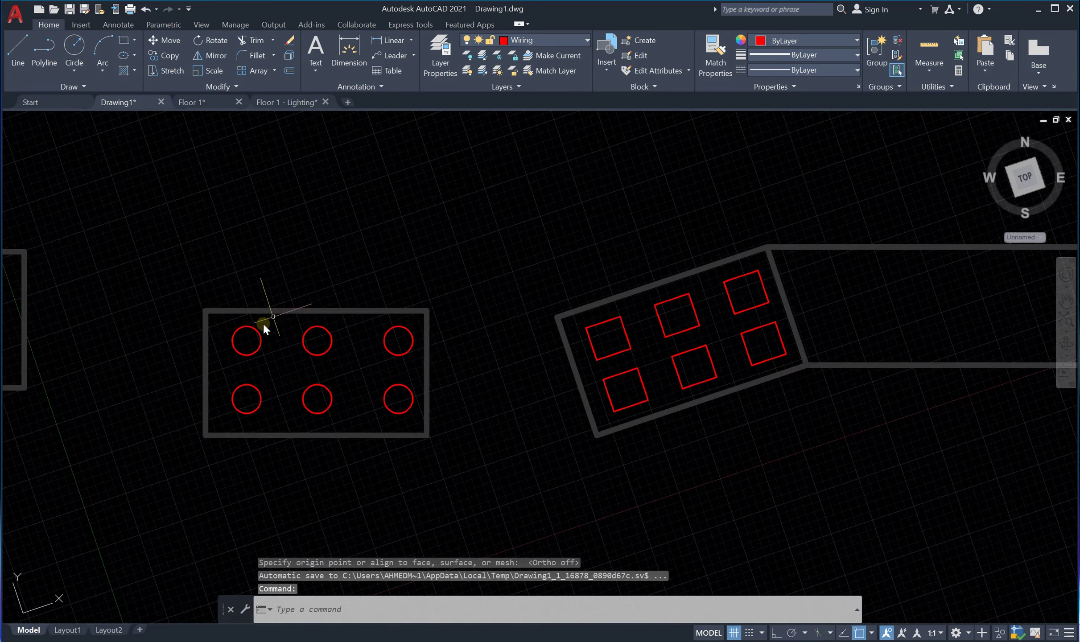
scroll(290, 343, down, 3)
scroll(370, 348, up, 2)
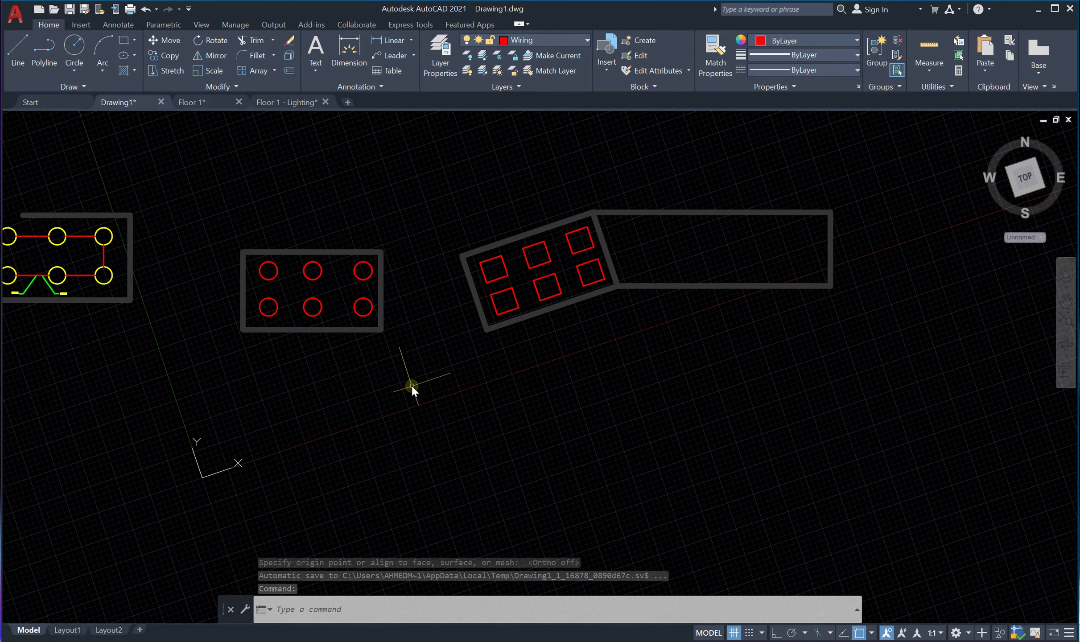
scroll(353, 373, up, 2)
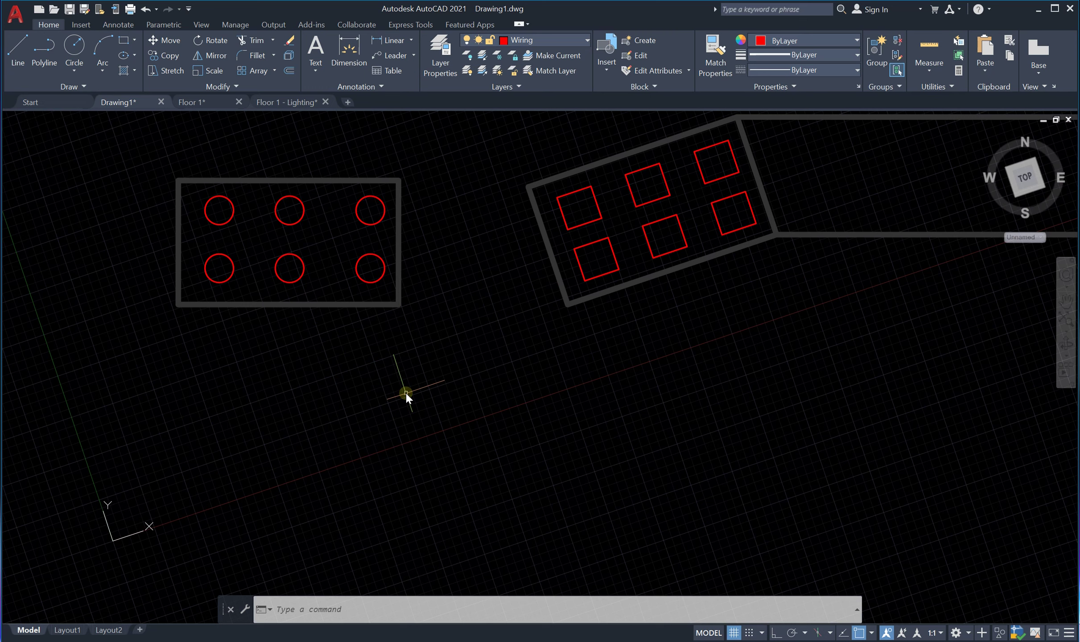
Step: Align the UCS to the current view so the grid is horizontal, then start REC
text(UCs)
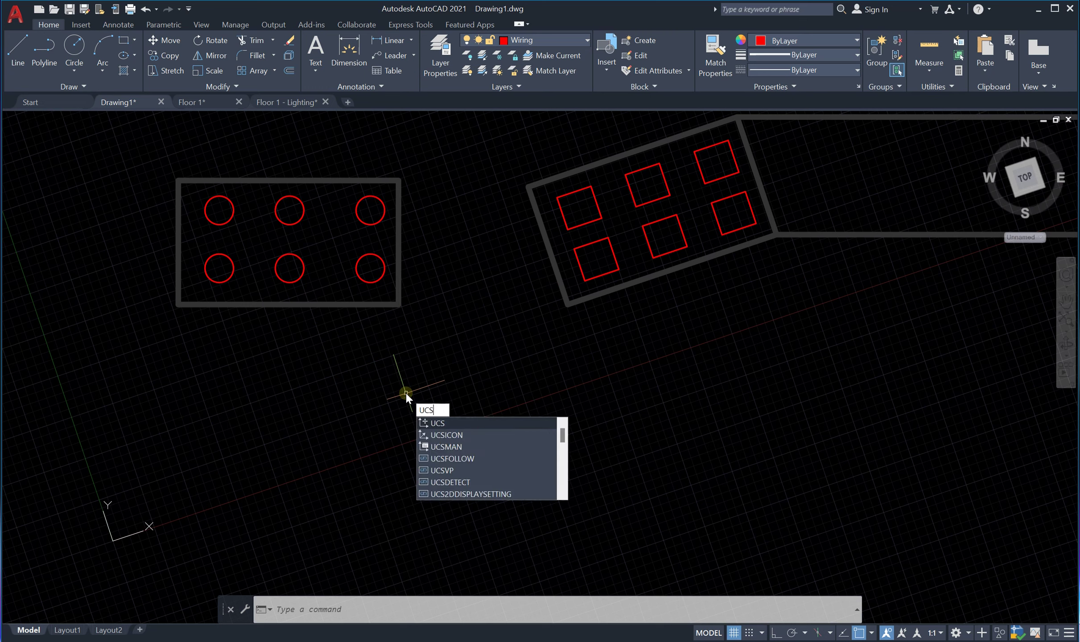
key(Return)
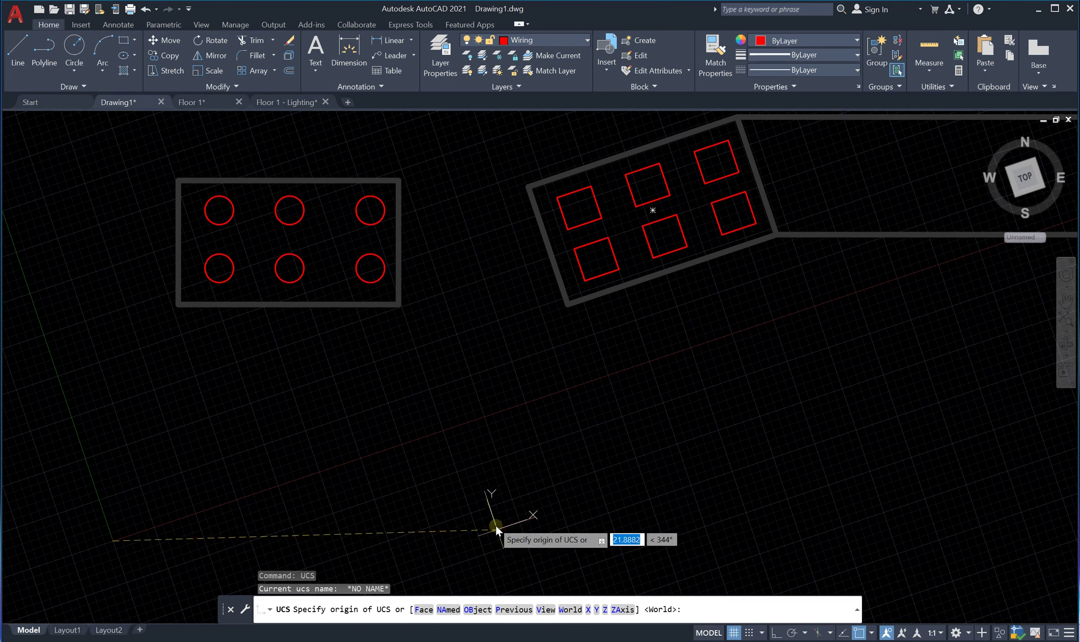
click(545, 610)
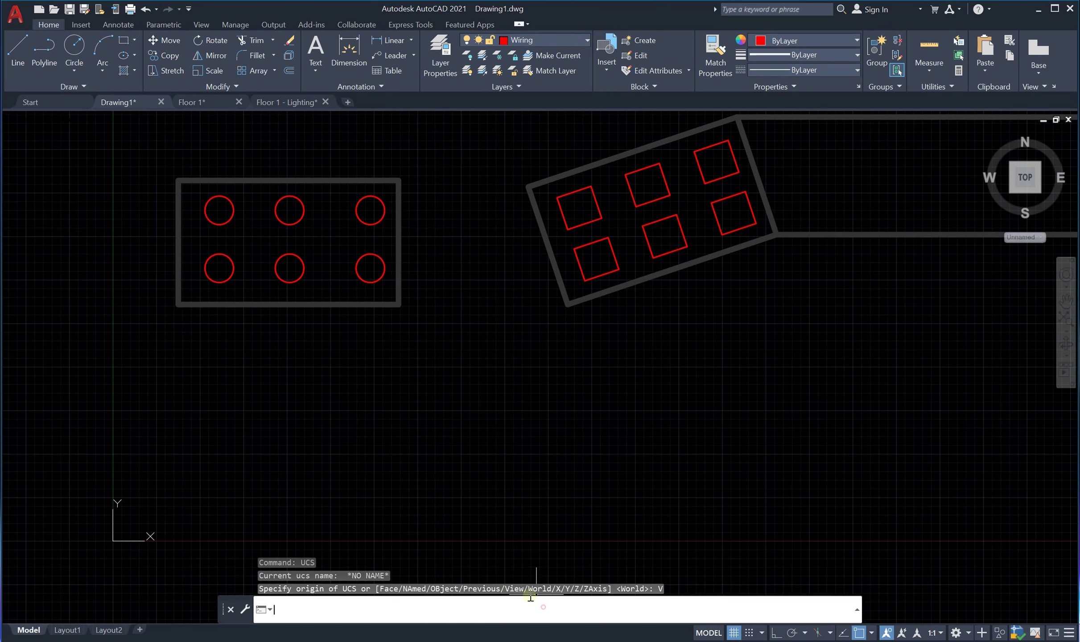
scroll(225, 455, down, 4)
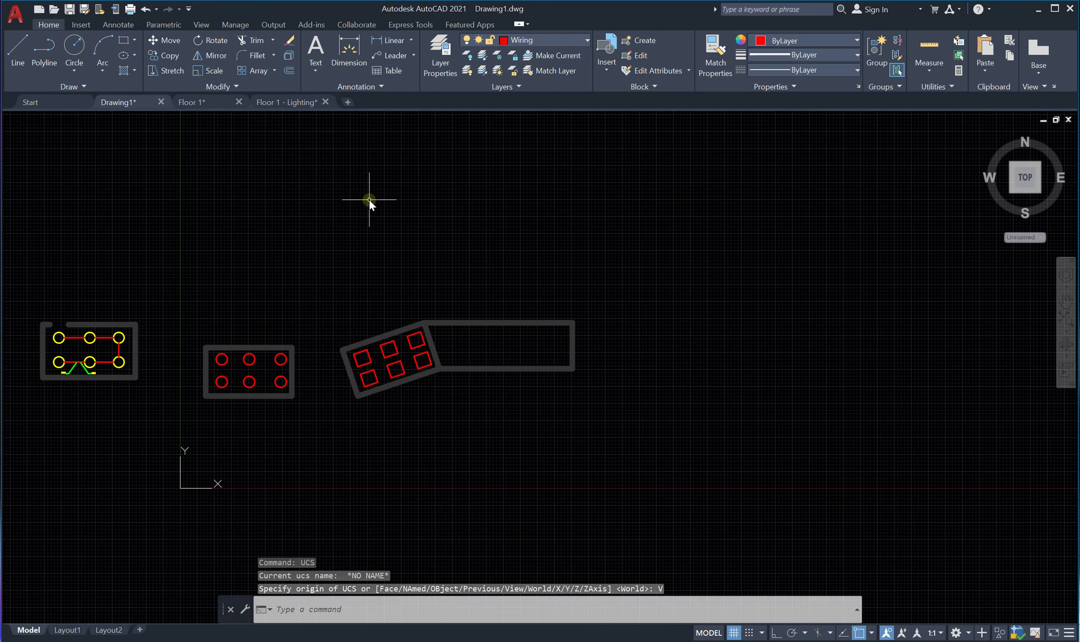
scroll(294, 457, up, 4)
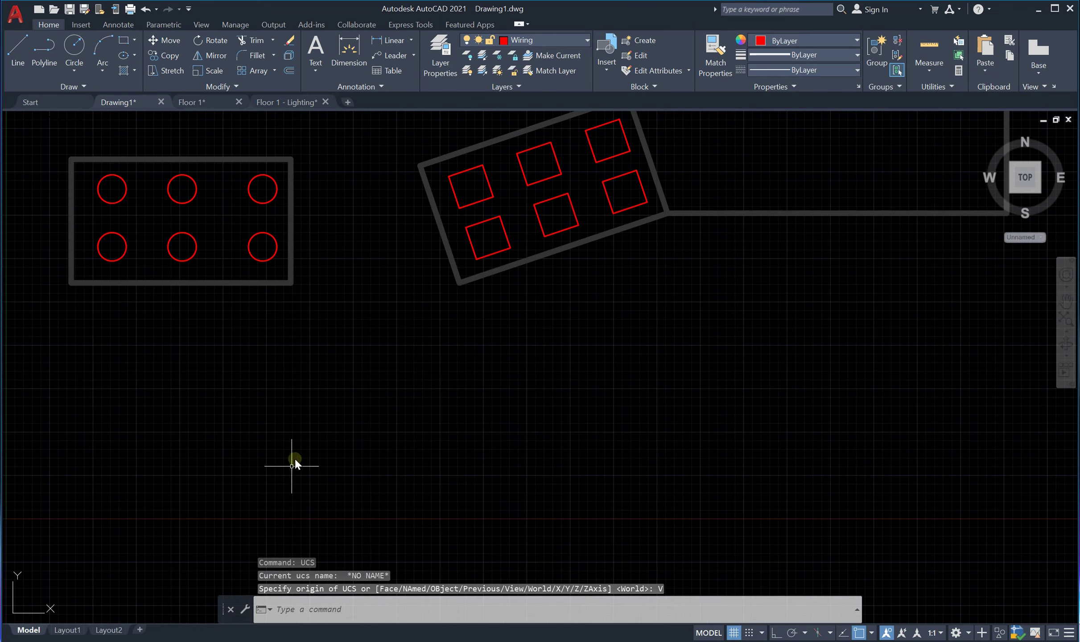
text(rec)
key(Return)
Step: Draw a wide horizontal red rectangle in the empty area below the rooms
click(449, 386)
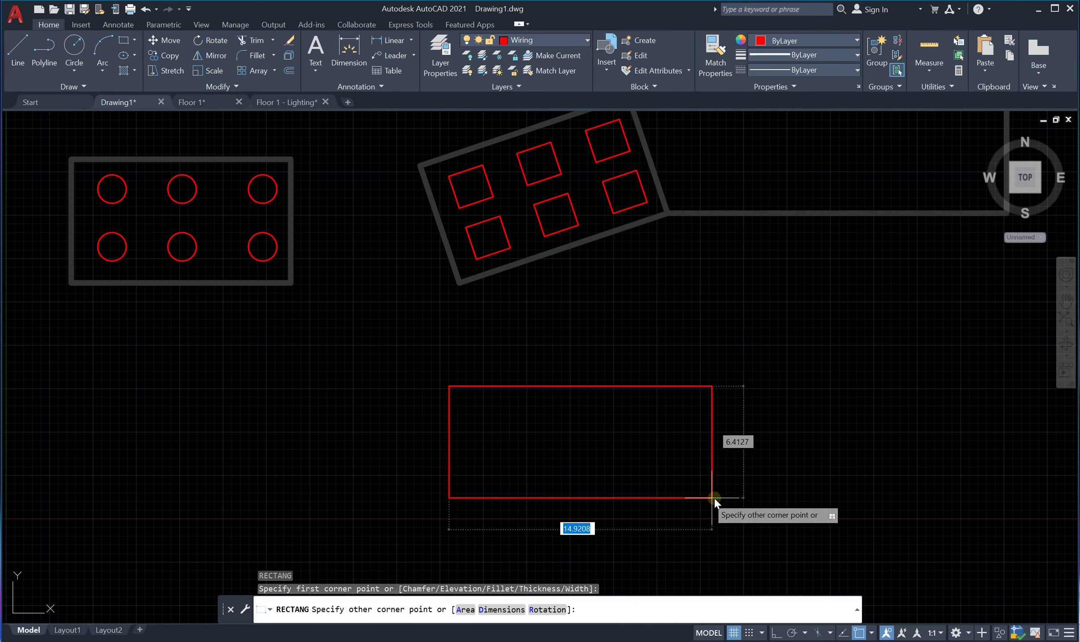
click(807, 493)
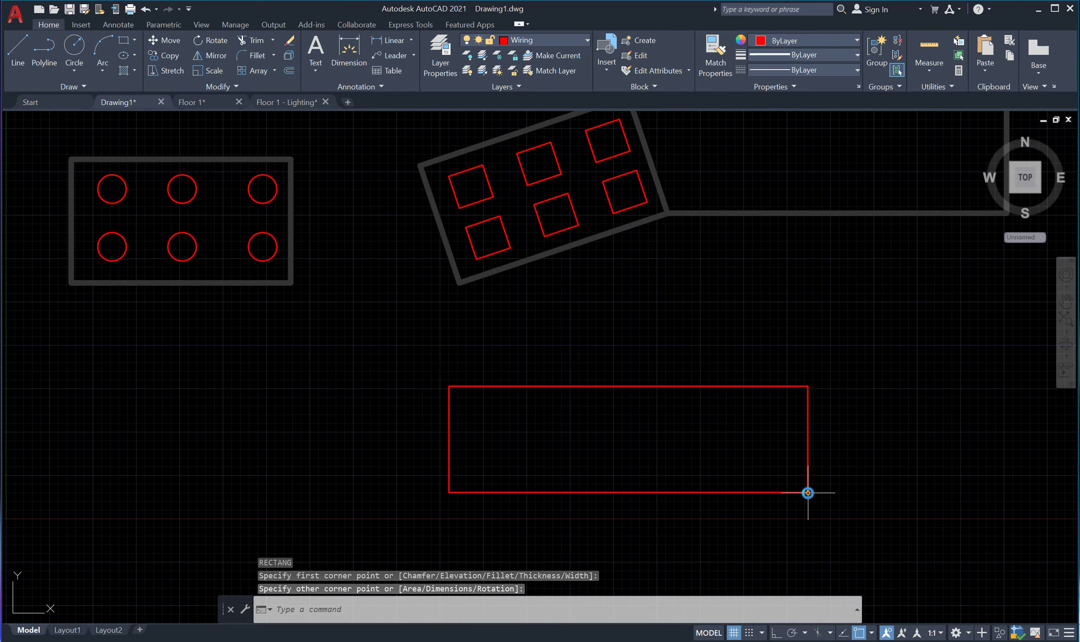
scroll(347, 369, down, 2)
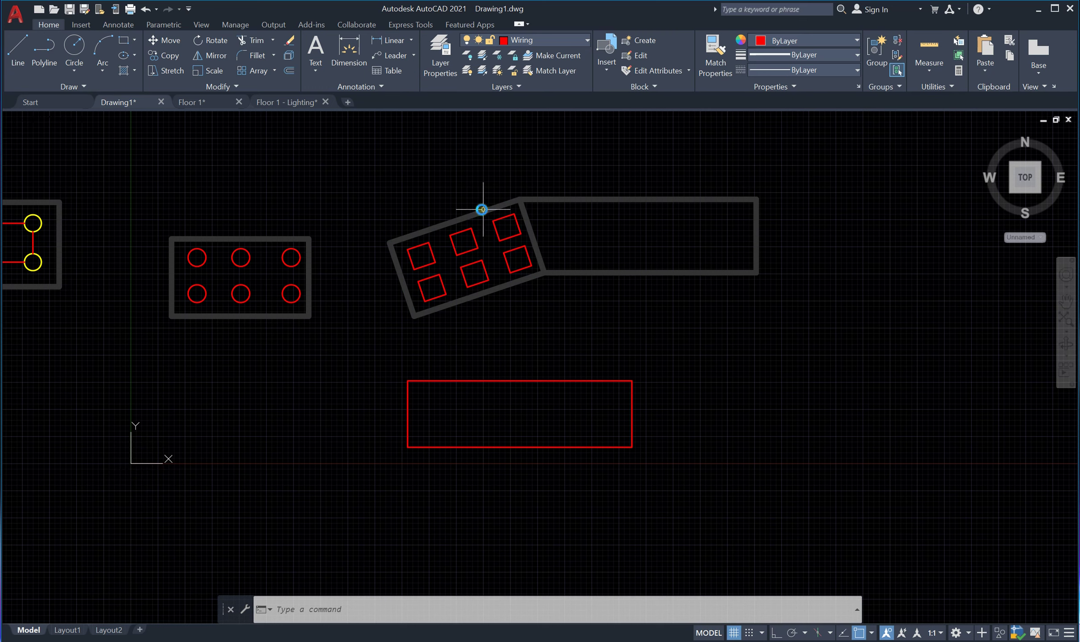
scroll(620, 328, down, 2)
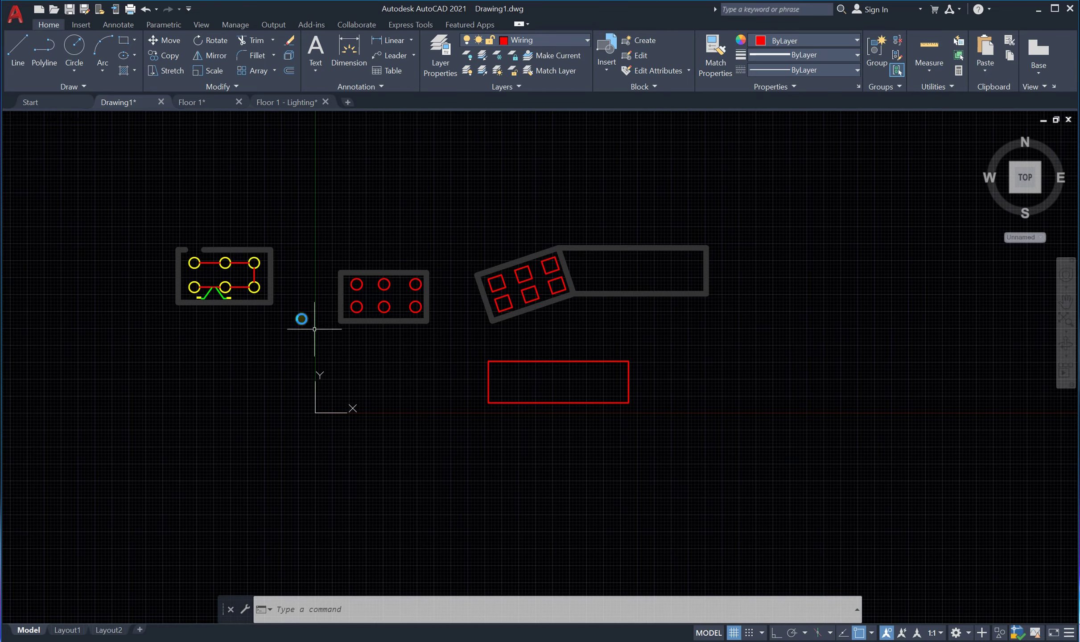